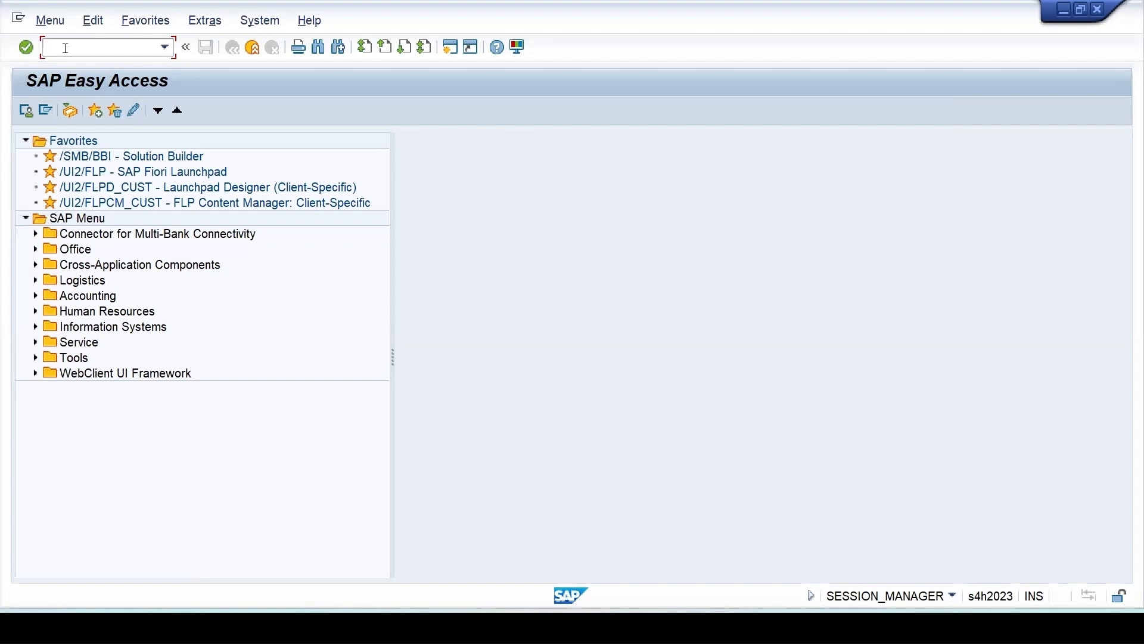
Run transaction MM01 from SAP Easy Access to reach the Create Material screen
text(mm01)
key(Return)
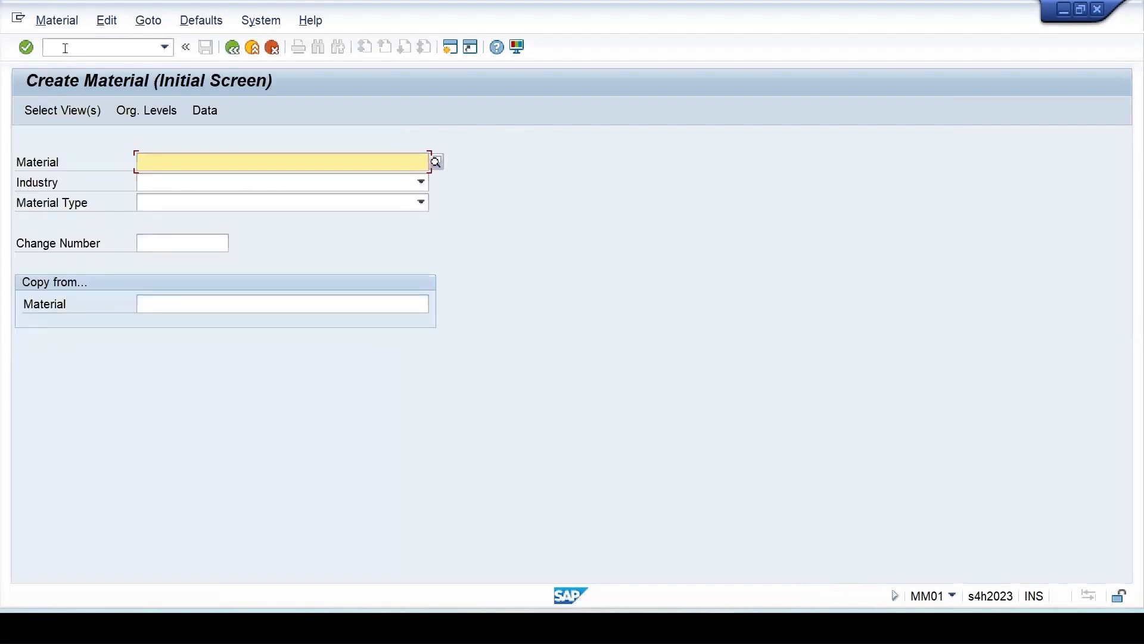
Choose material type VERP Packaging and industry M Mechanical engineering, then accept the preselected views
click(171, 203)
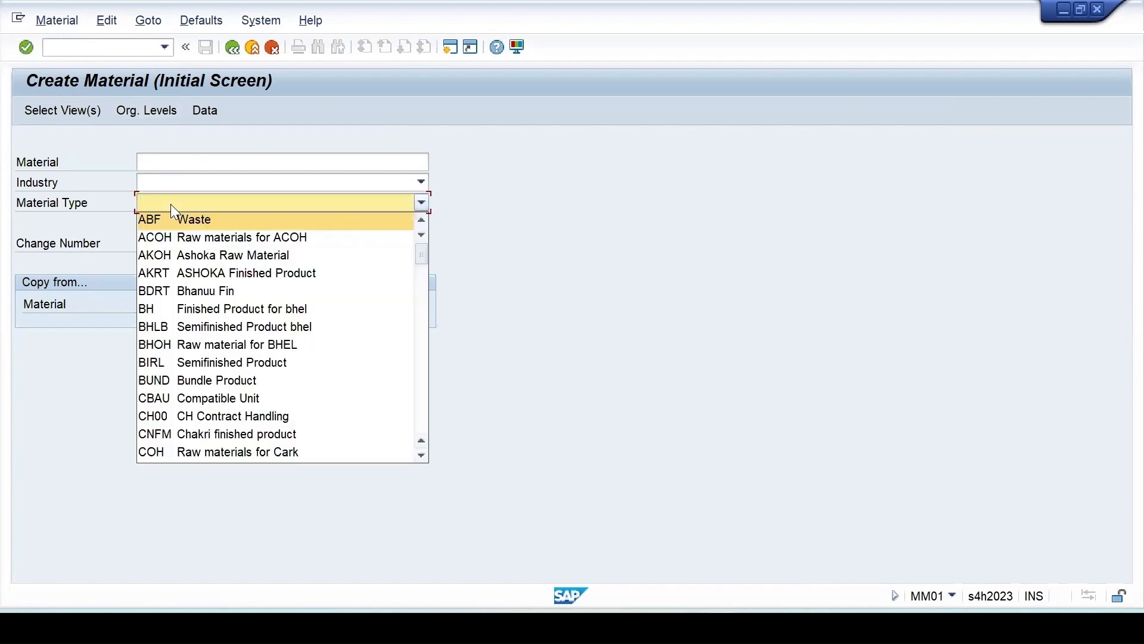
key(v)
key(v)
key(v)
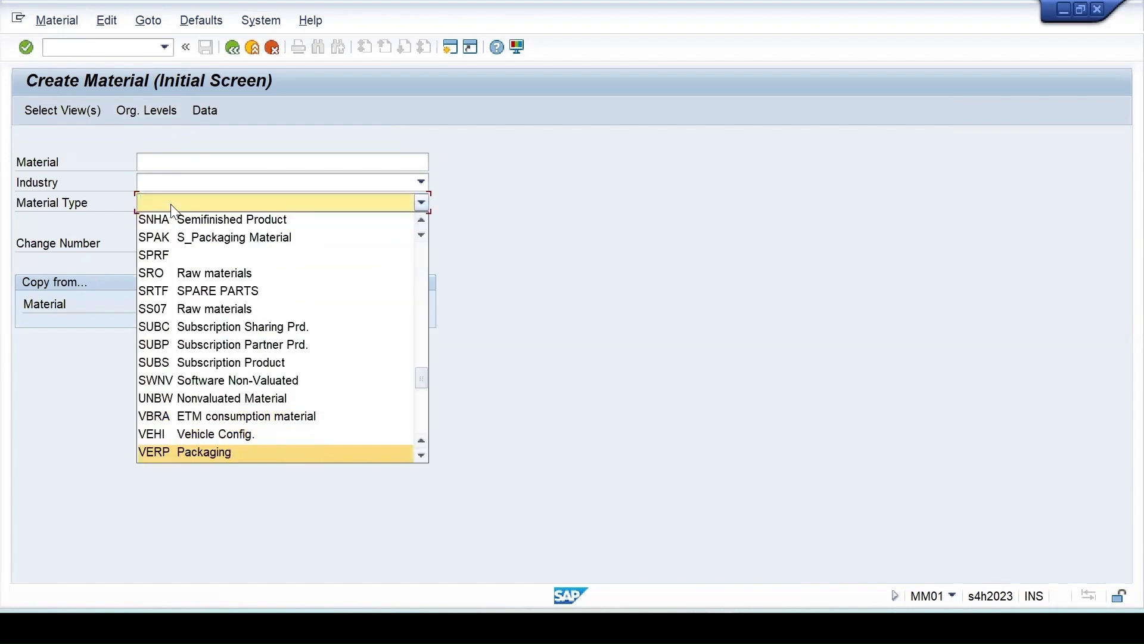
click(156, 452)
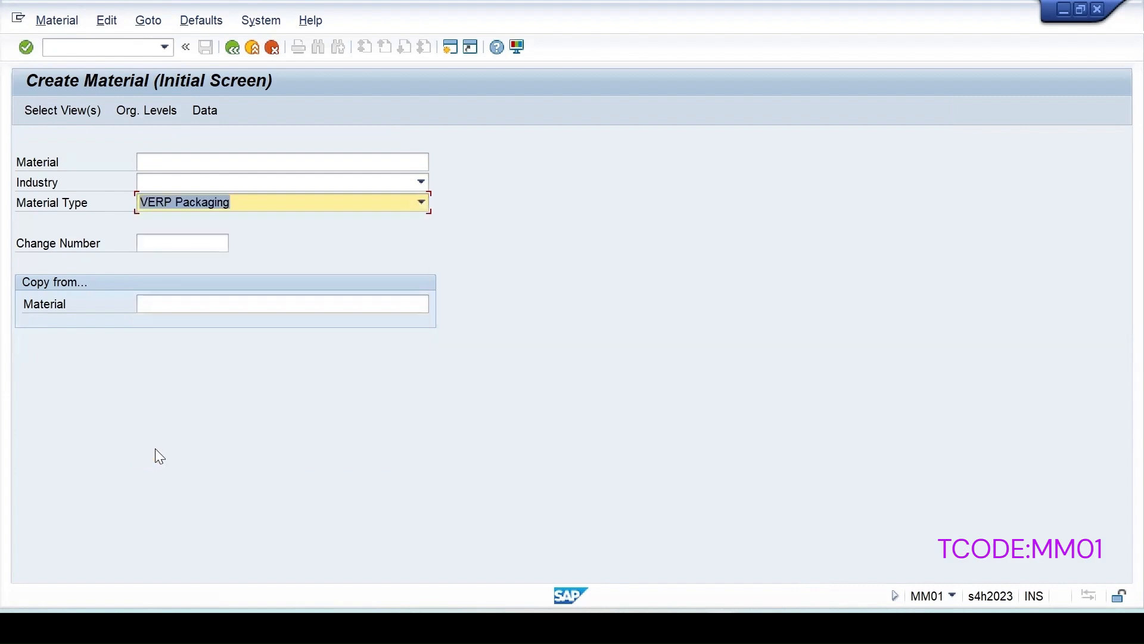
click(158, 183)
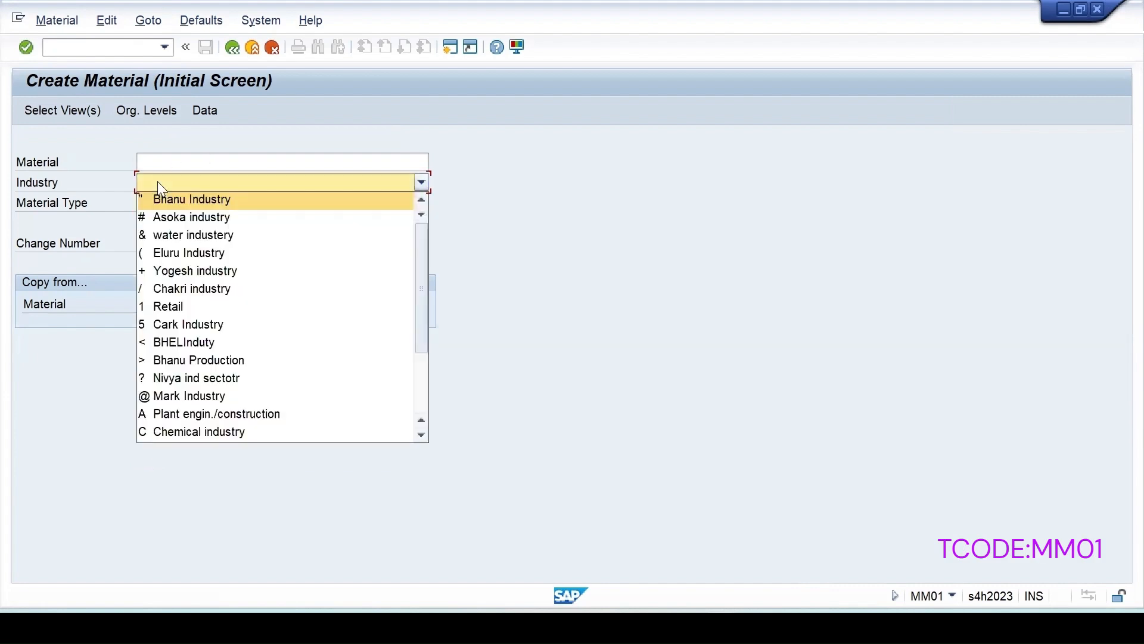
key(m)
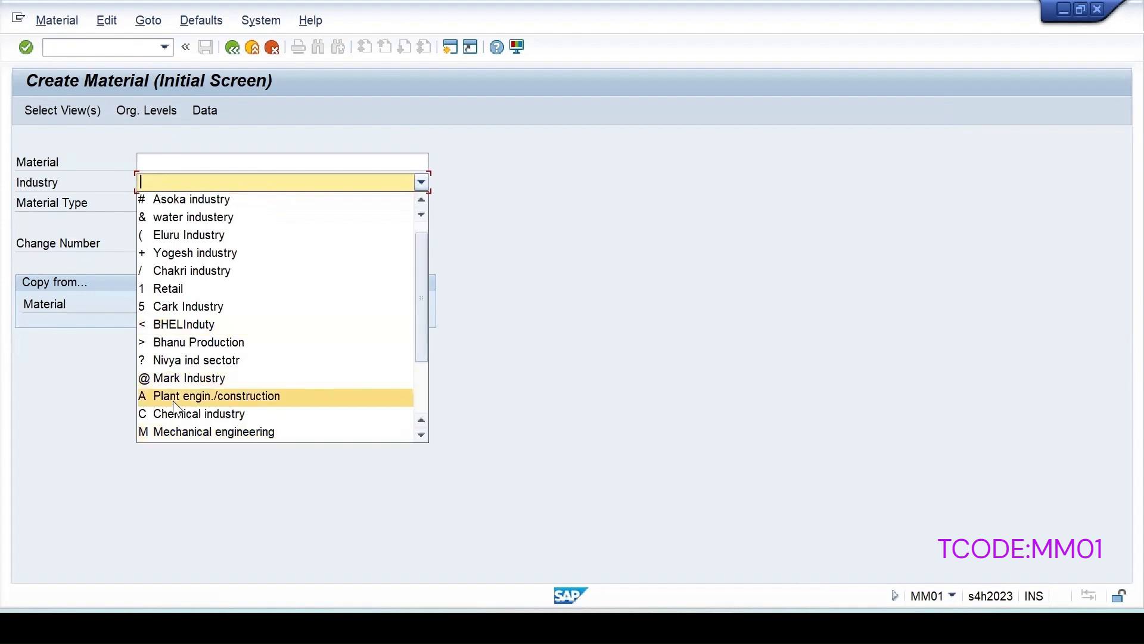
click(202, 435)
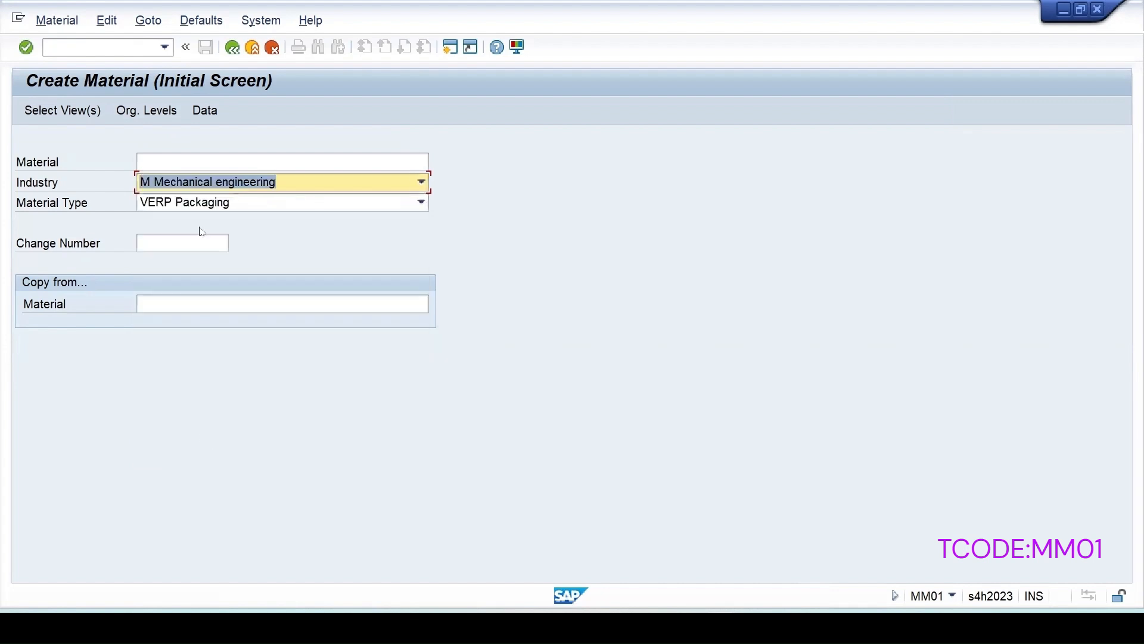
click(172, 160)
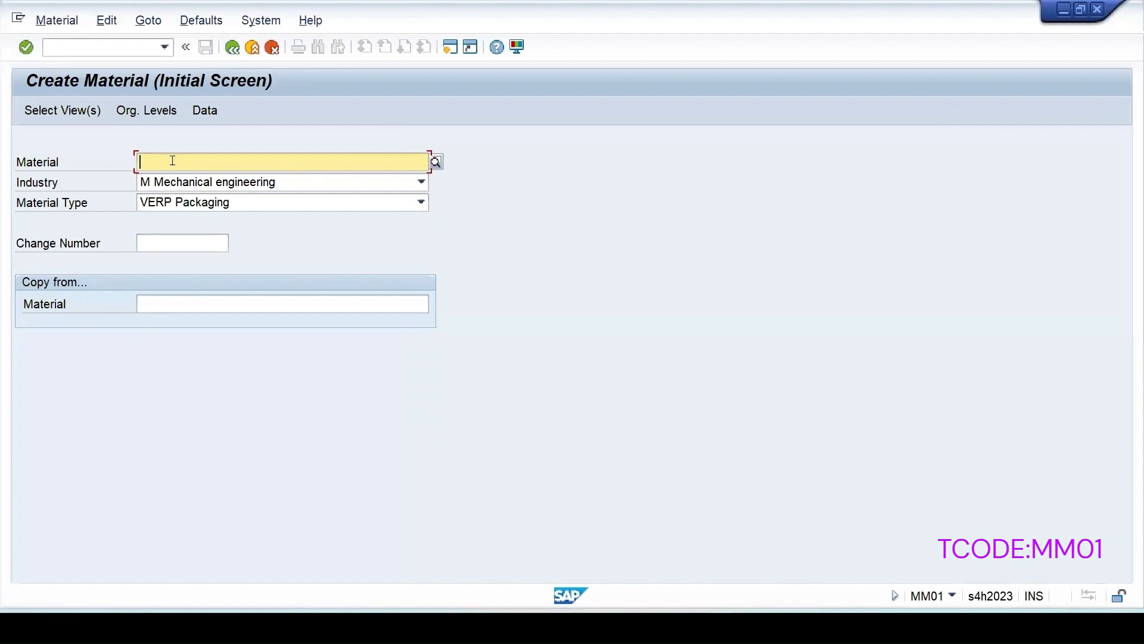
key(Return)
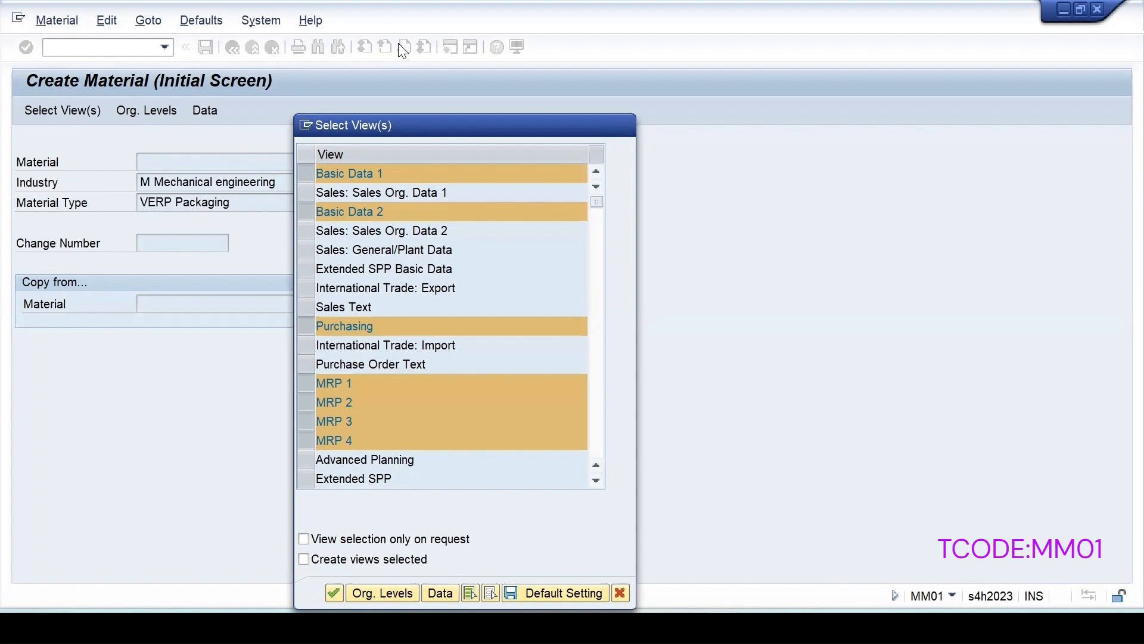
key(Return)
key(Return)
On Basic data 1, enter description Pack1, old material number Pack1, material group 02 and unit Pc
text(P)
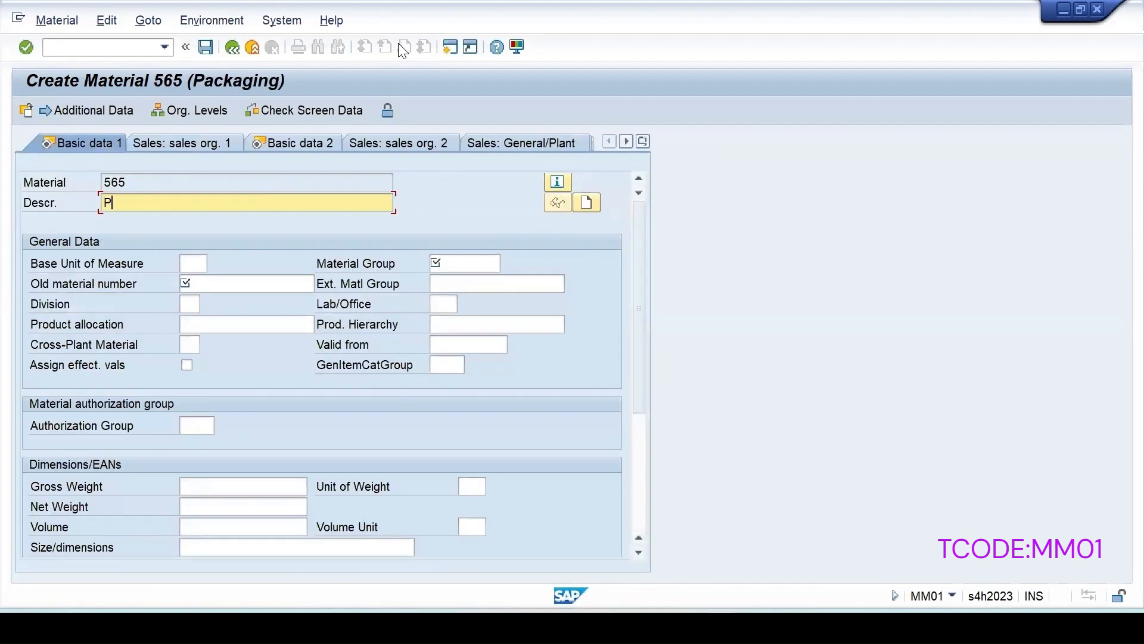
text(ack1)
drag(153, 208, 5, 206)
key(ctrl+c)
click(413, 358)
click(223, 286)
key(ctrl+v)
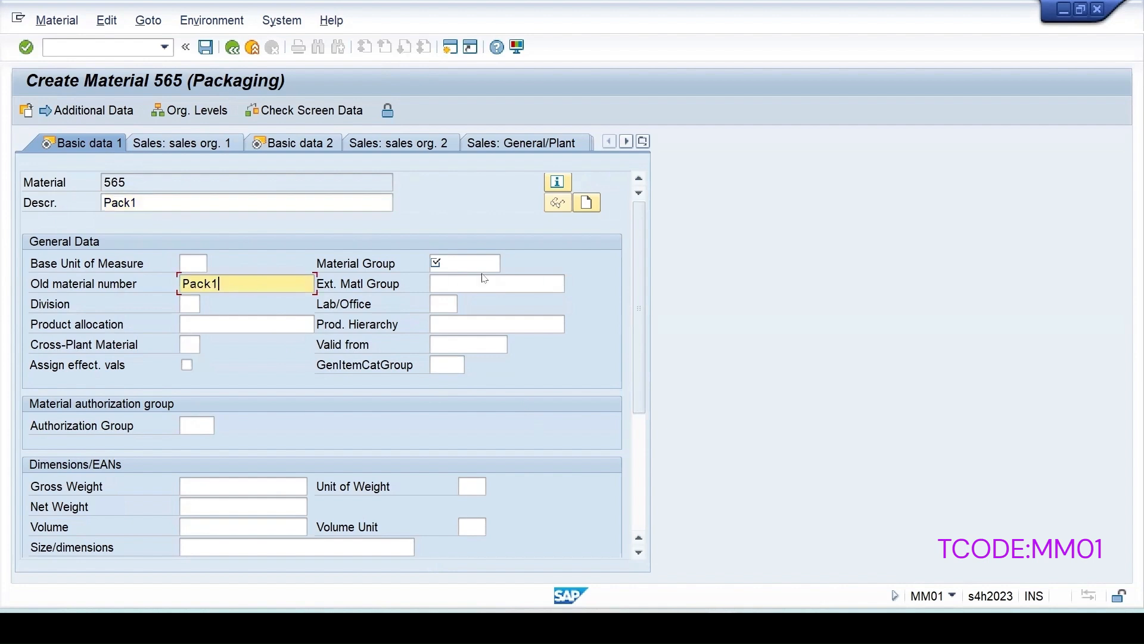
click(451, 263)
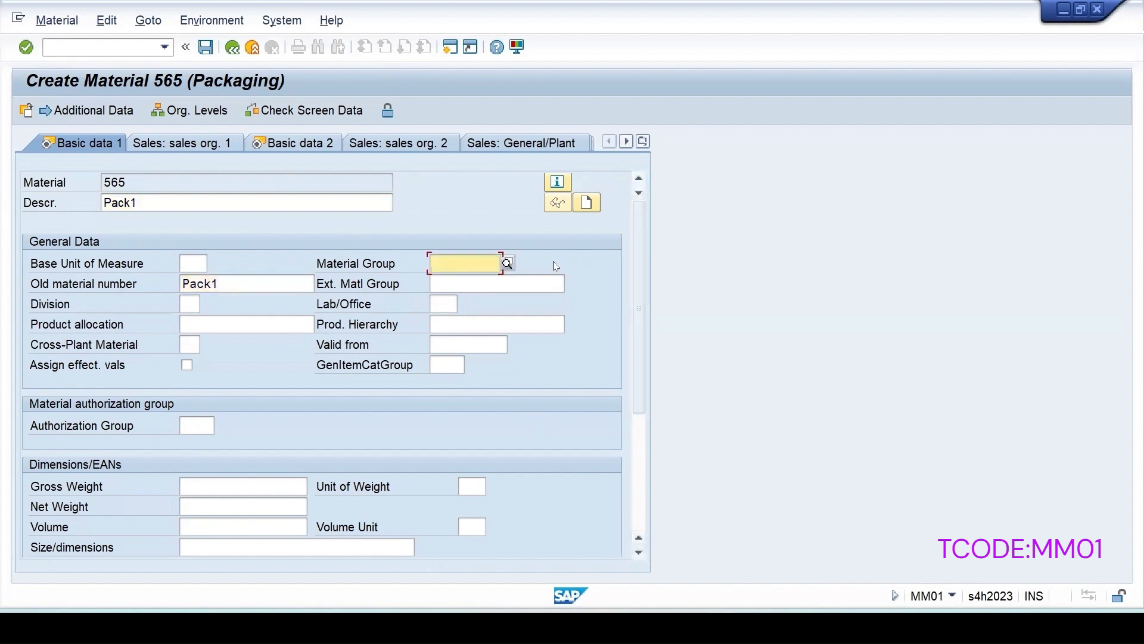
click(507, 262)
double_click(444, 124)
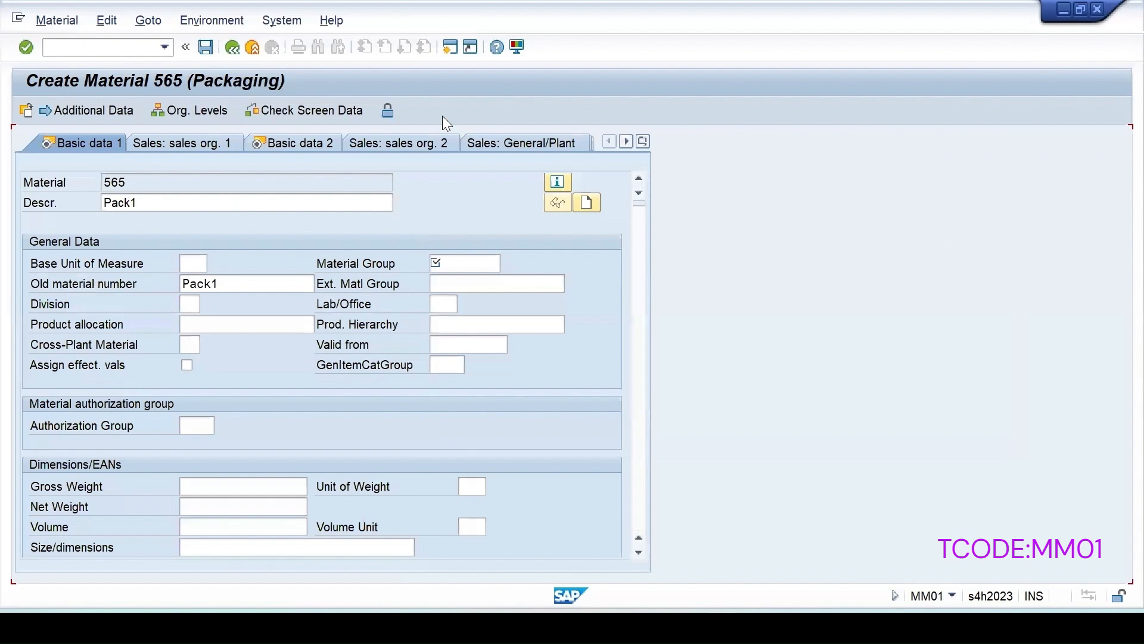
click(192, 263)
text(Pc)
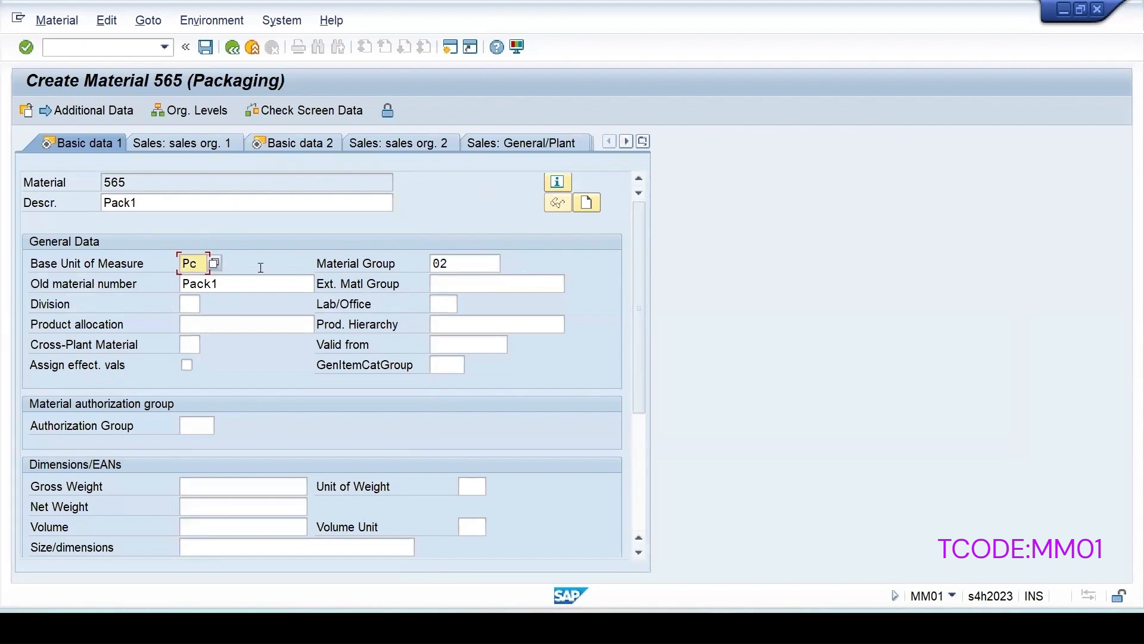
key(Return)
On Basic data 2, set Basic material to 'Ashok raw materials'
click(250, 304)
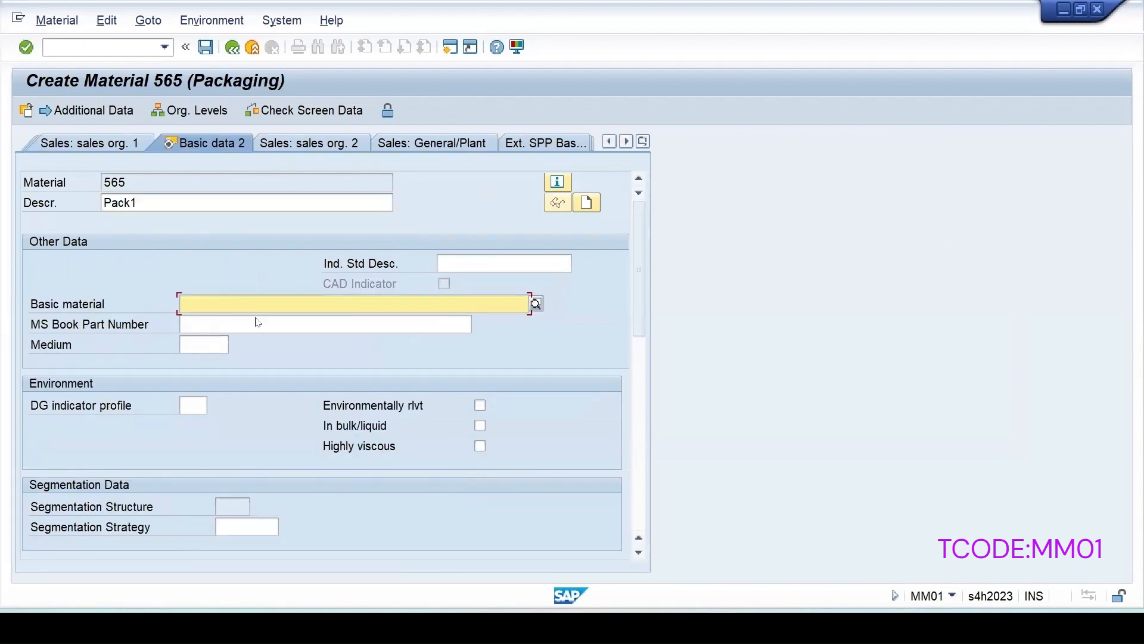
click(238, 324)
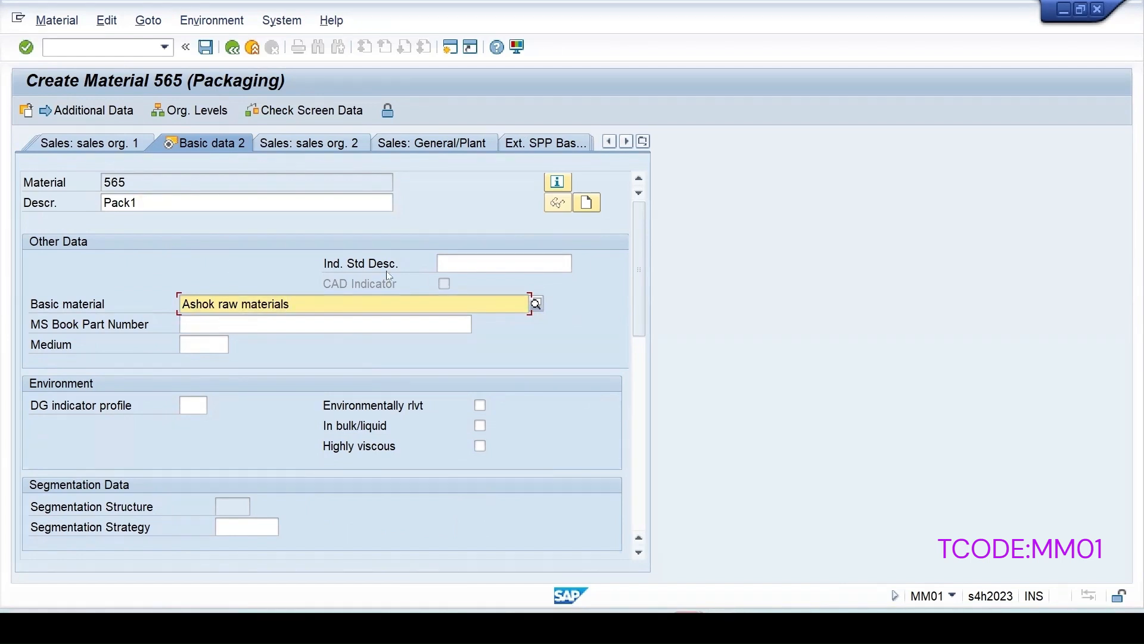
key(Return)
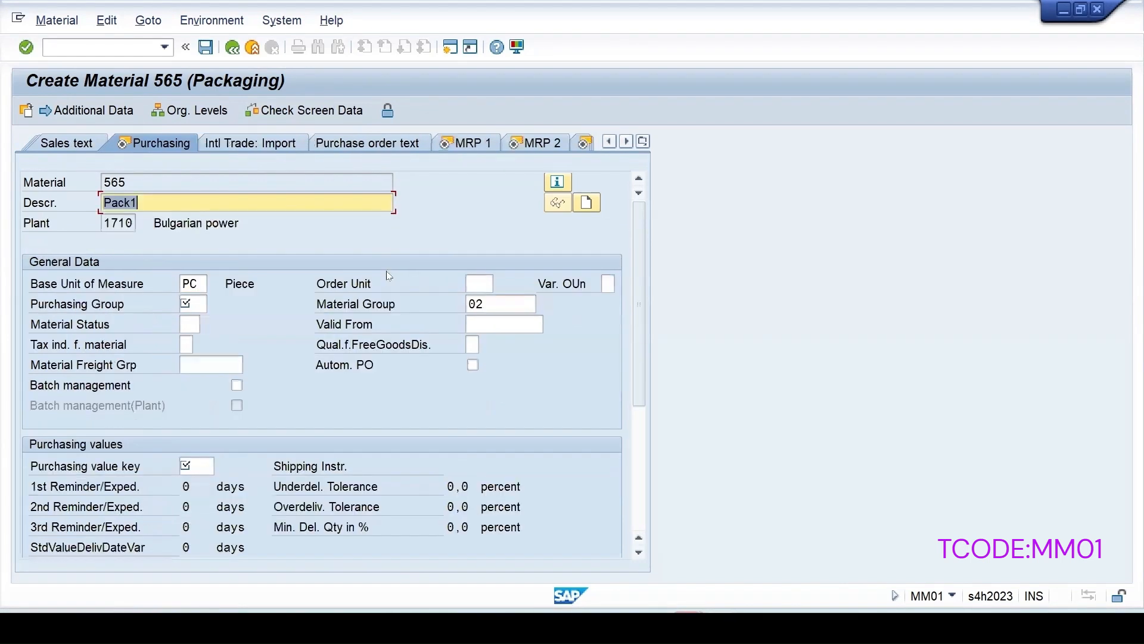
Set purchasing group 001 and purchasing value key 1 in the Purchasing view
click(188, 302)
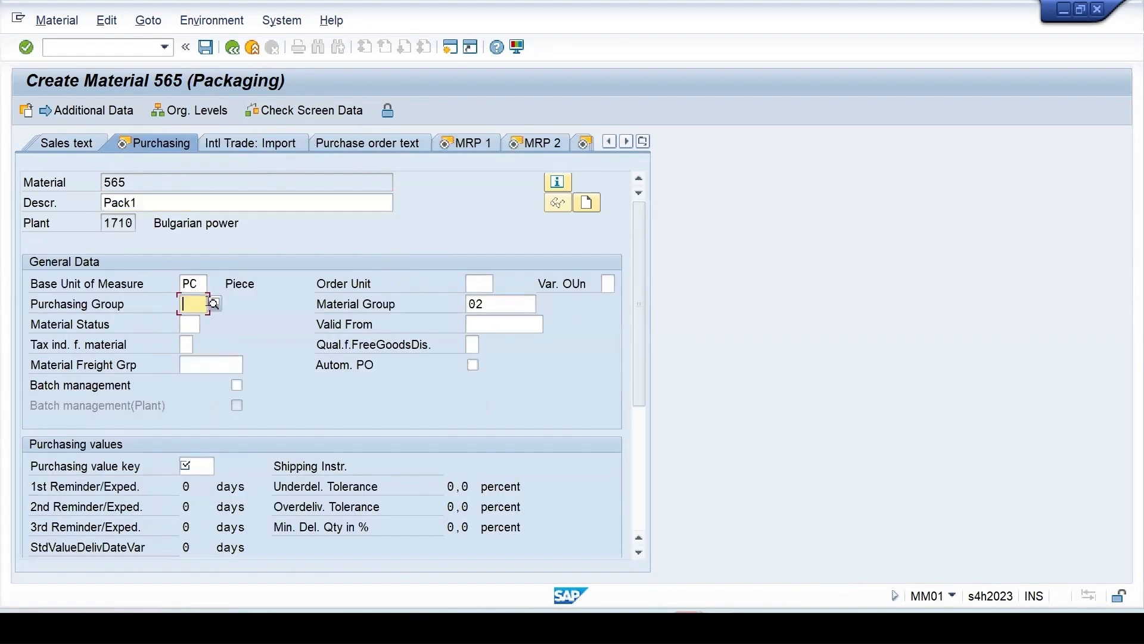
click(212, 303)
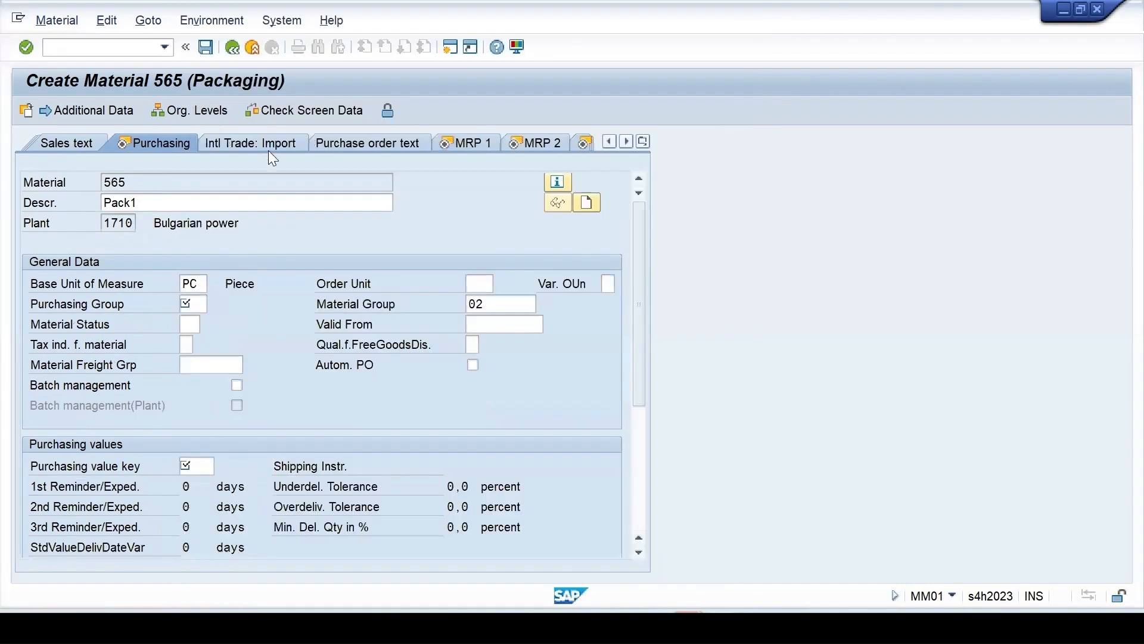
click(205, 110)
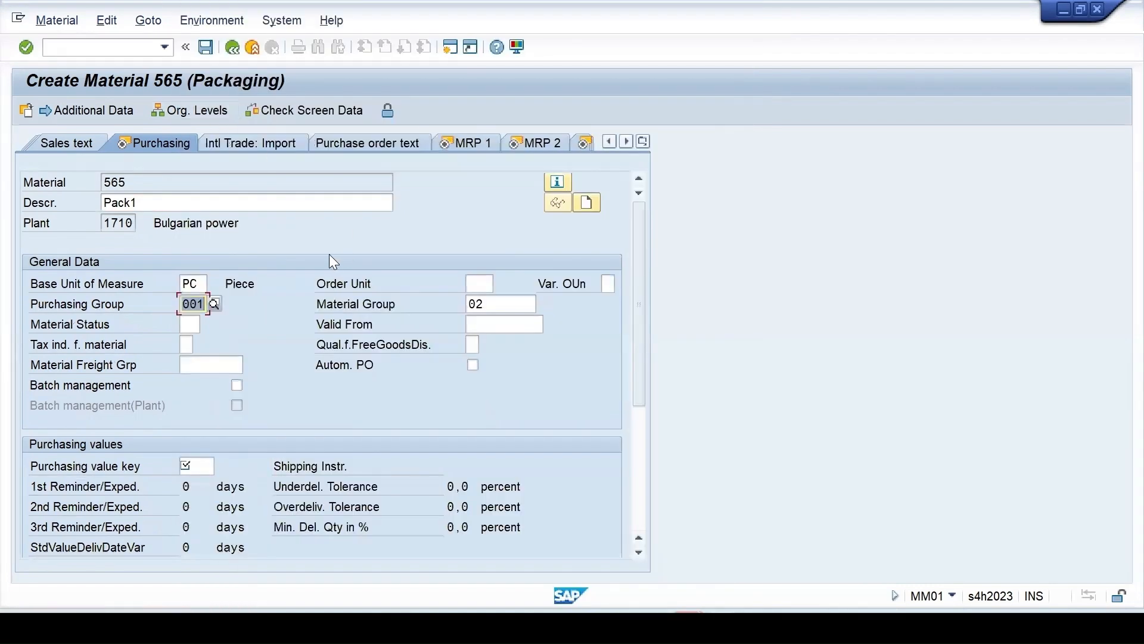
key(Return)
key(F4)
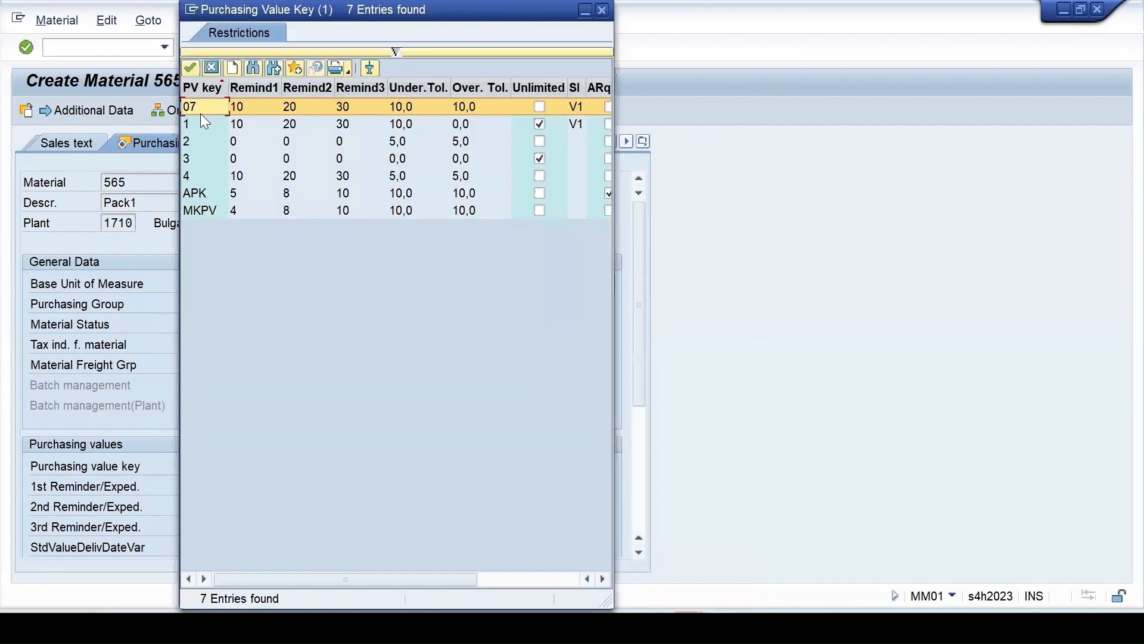
double_click(193, 129)
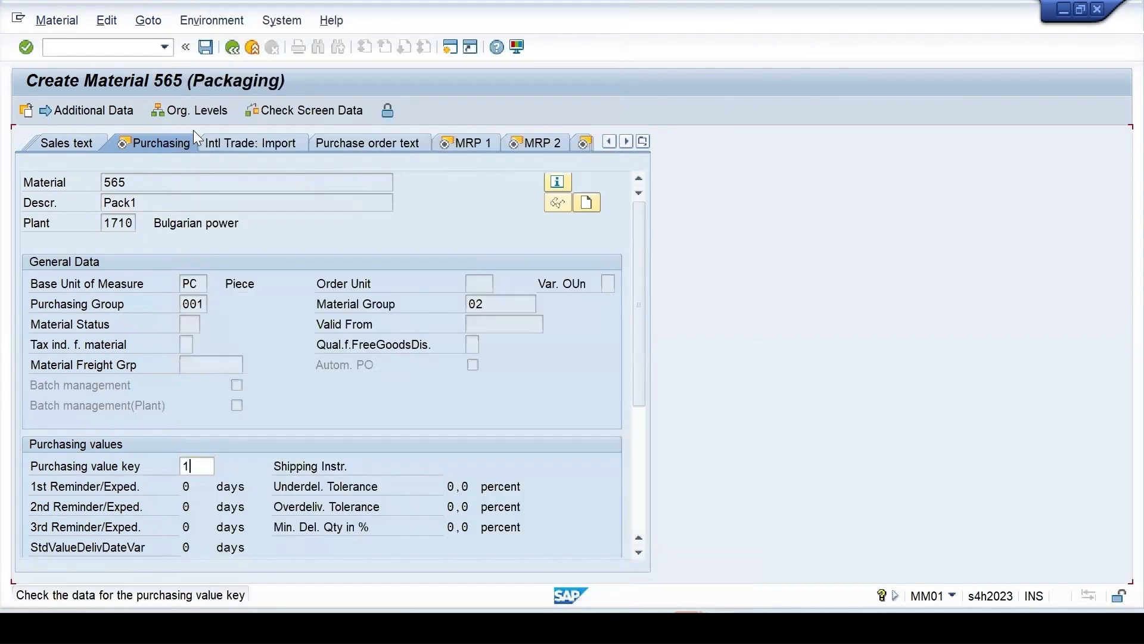
key(Return)
Set MRP type PD, MRP controller 001, lot size EX and availability check 01
text(pd)
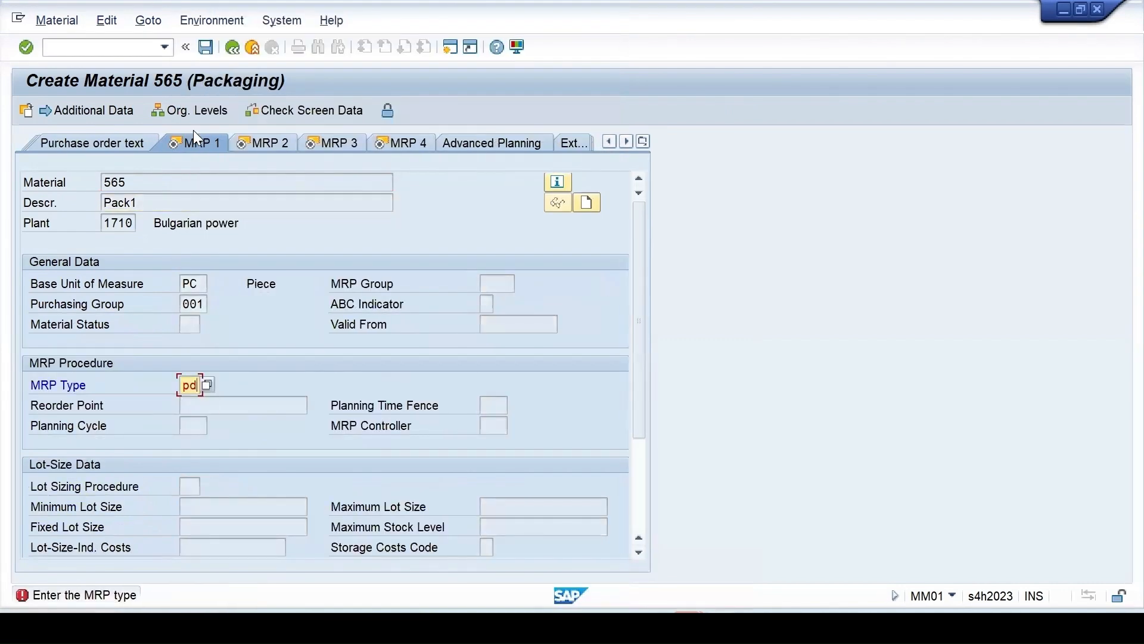
key(Return)
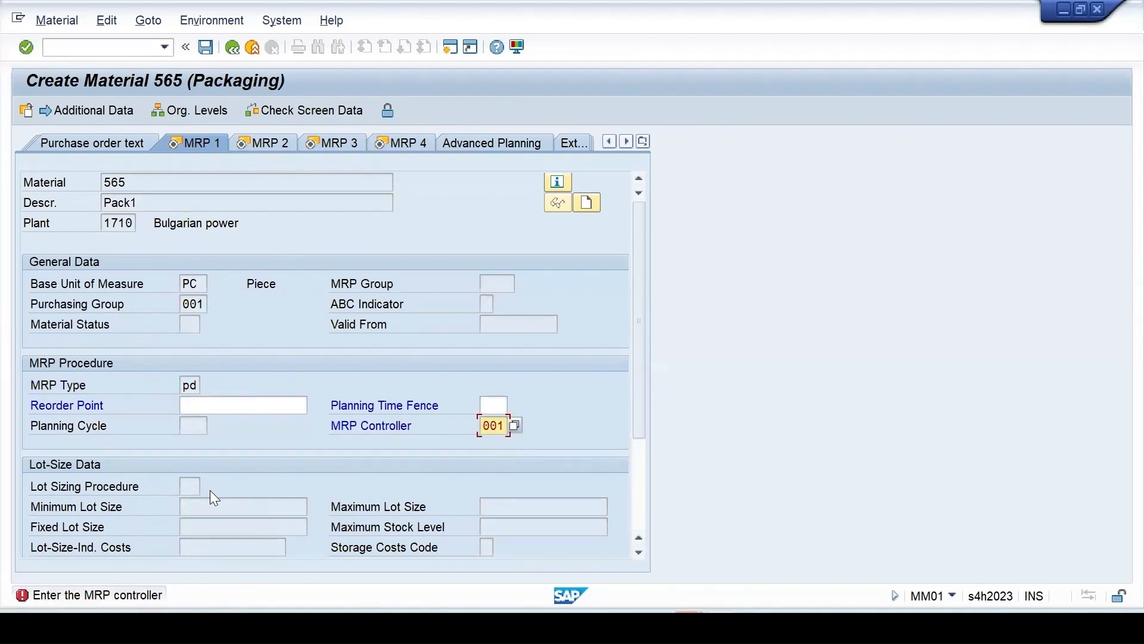
key(Return)
text(e)
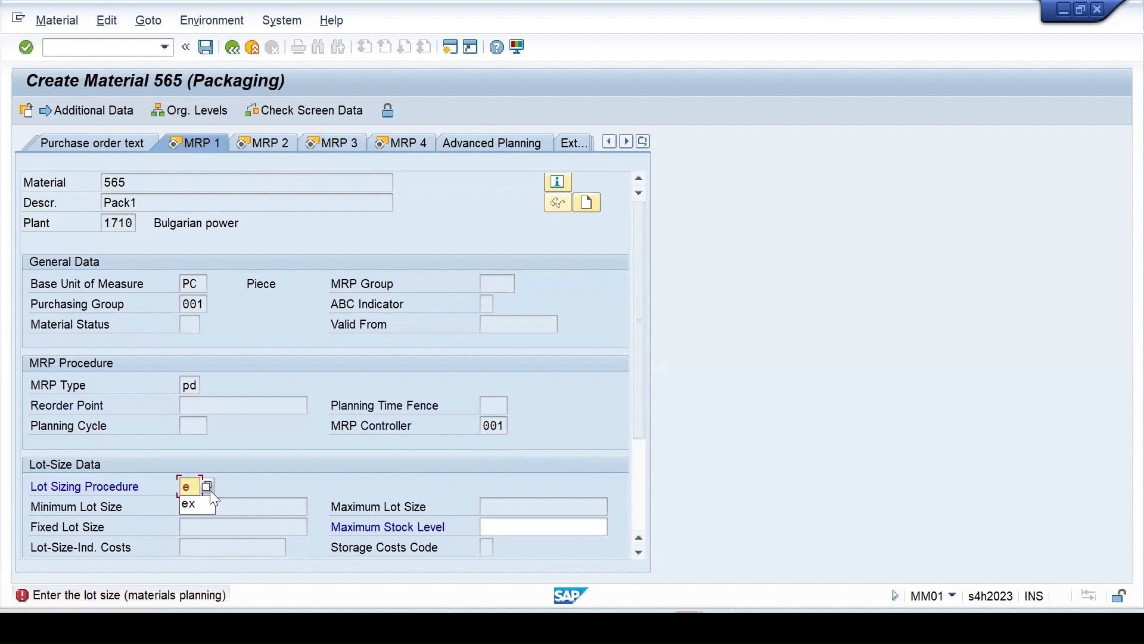
text(x)
key(Return)
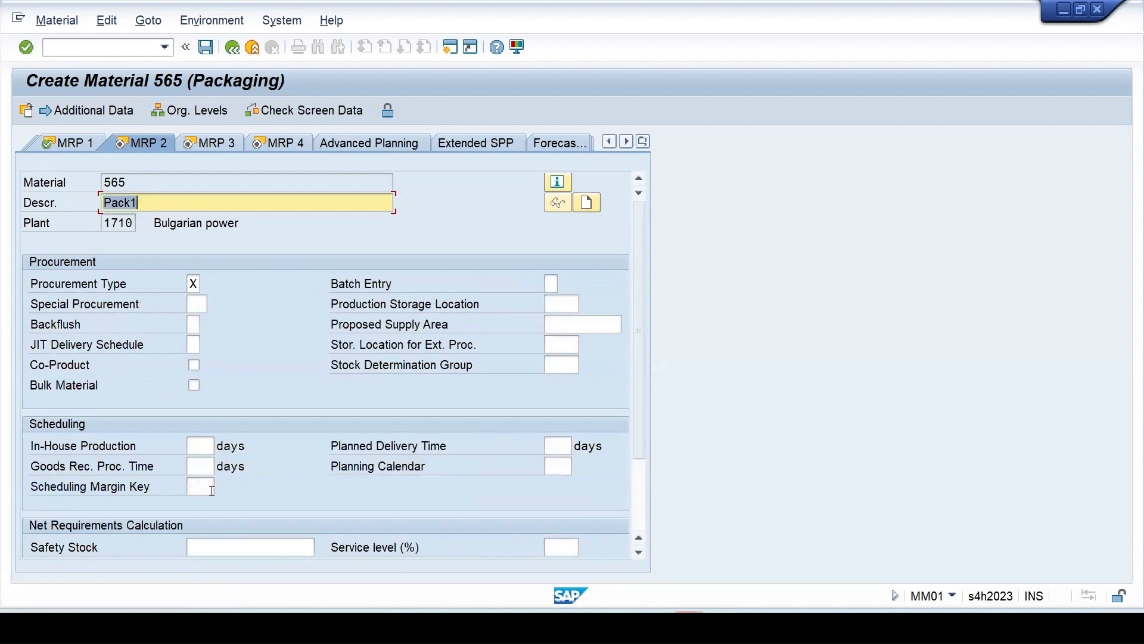
key(Return)
key(Return)
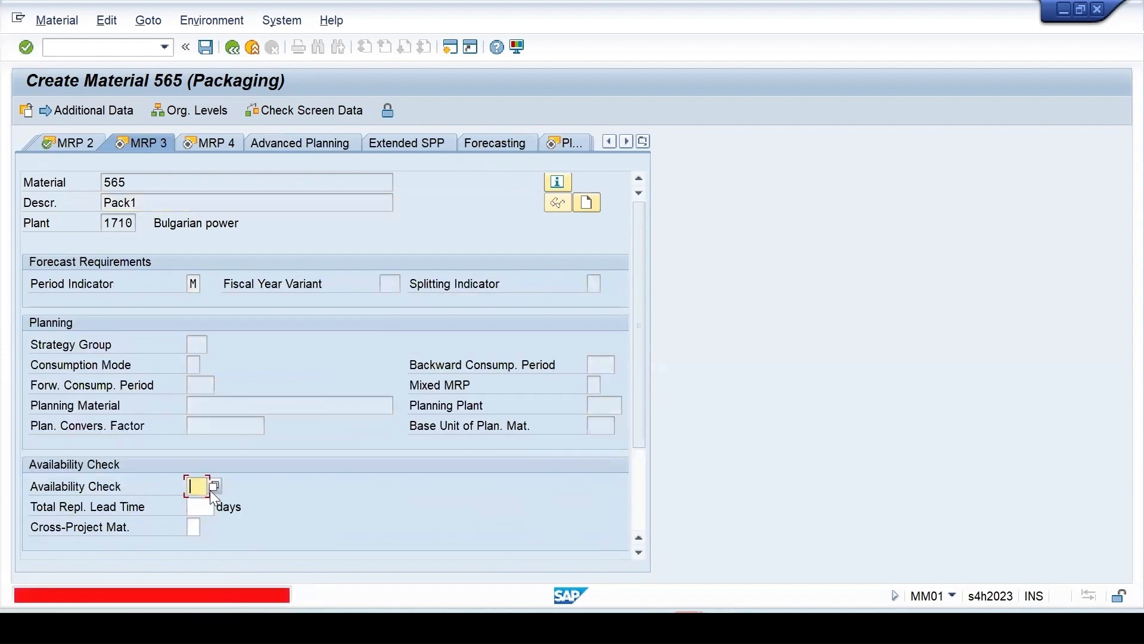
click(214, 486)
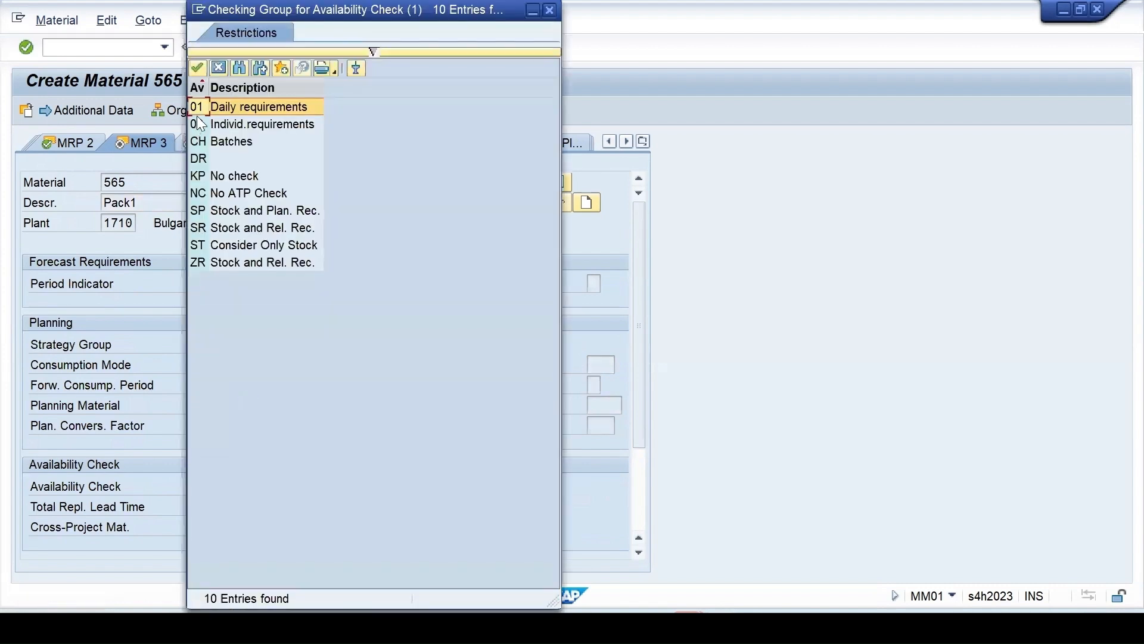
double_click(194, 106)
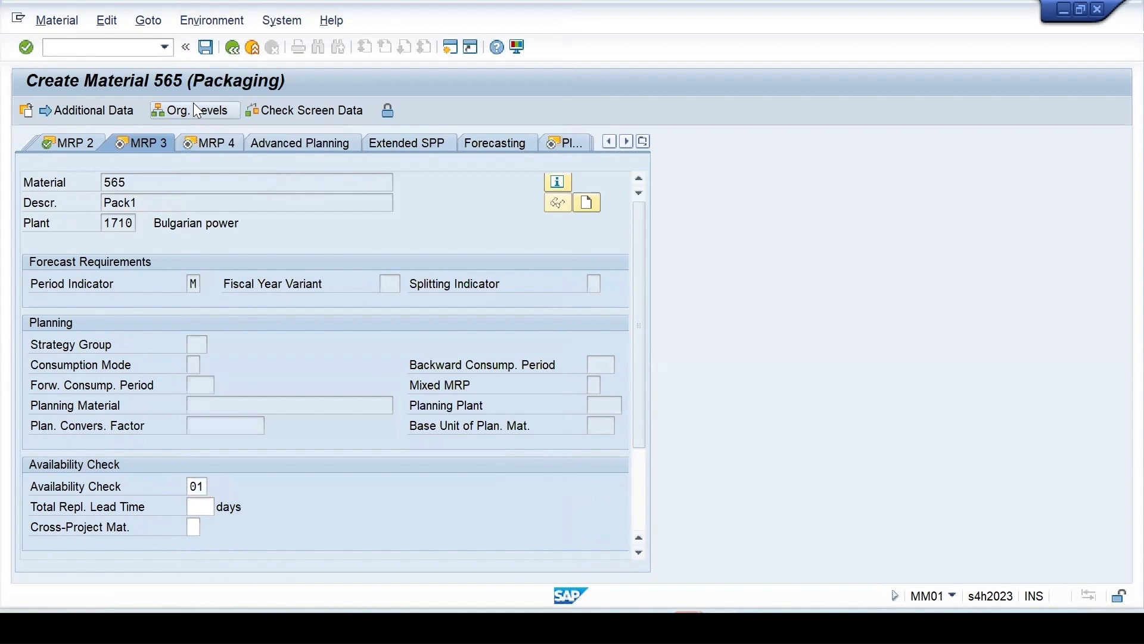
key(Return)
key(Return)
key(Return)
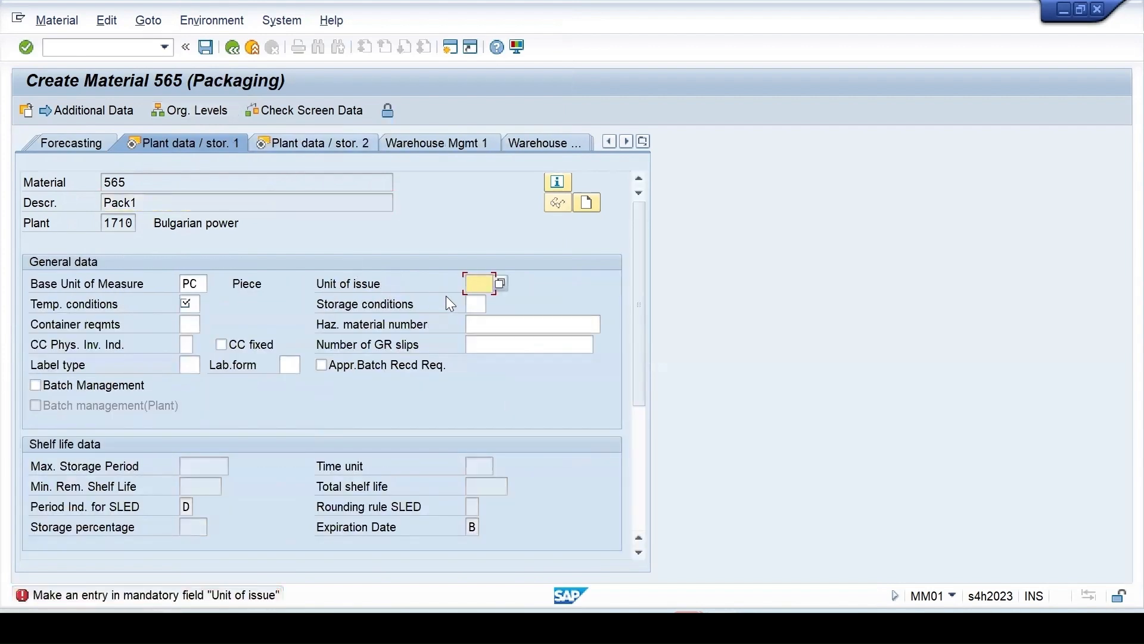
Enter PC and choose temperature condition 01 on the plant storage view
text(pc)
key(Return)
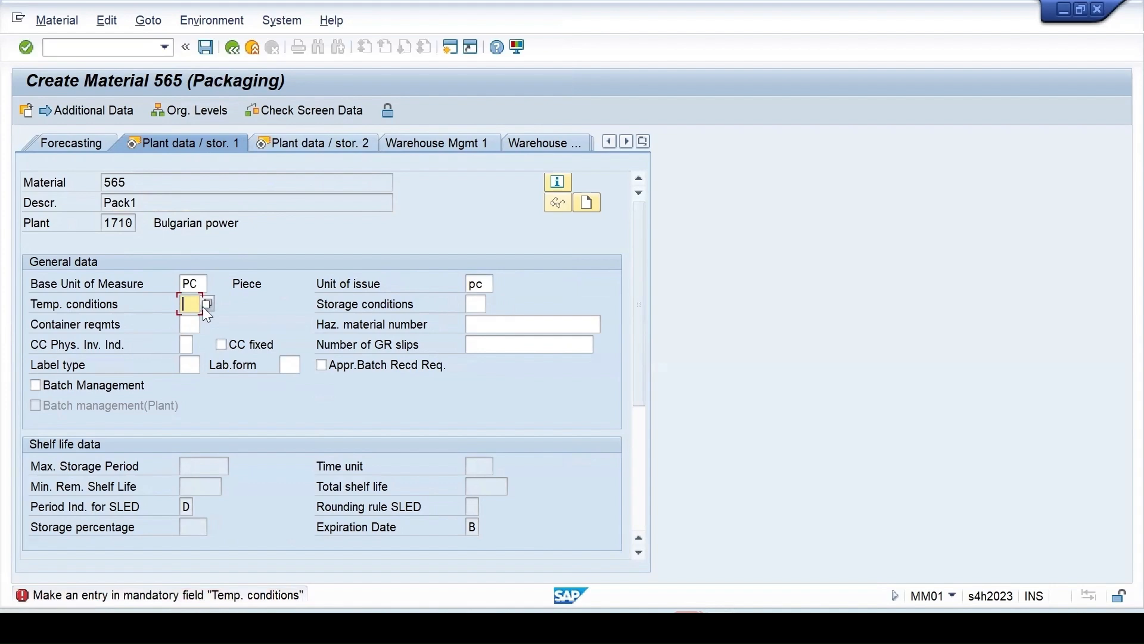
key(F4)
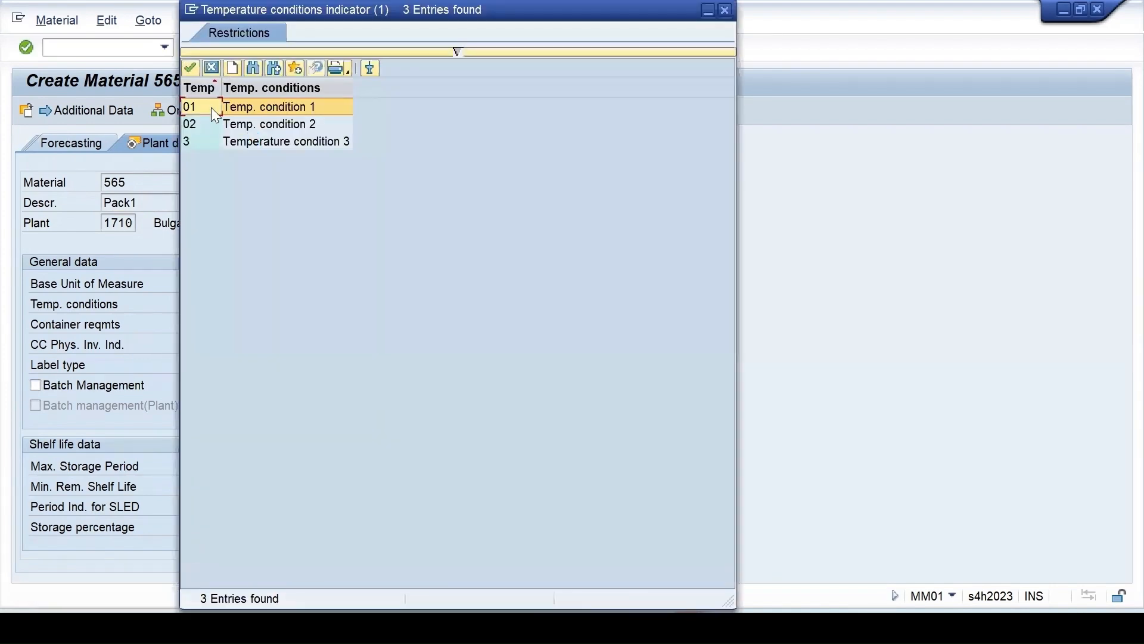
double_click(211, 108)
key(Return)
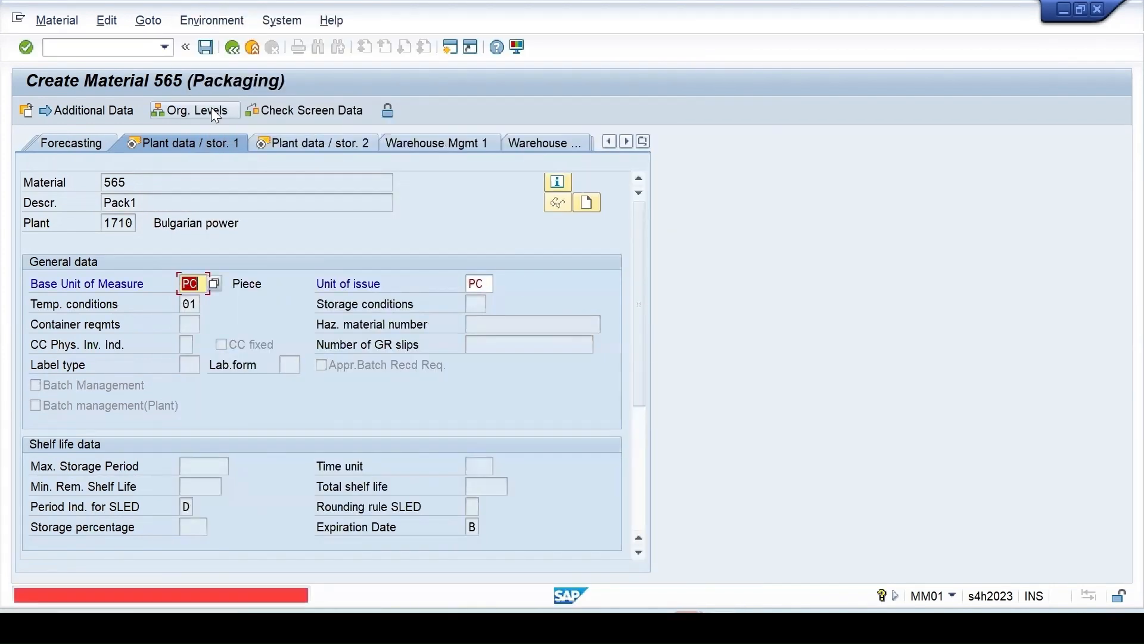
Change the unit of issue to EA with conversion 1 EA = 1 PC
double_click(477, 284)
text(e)
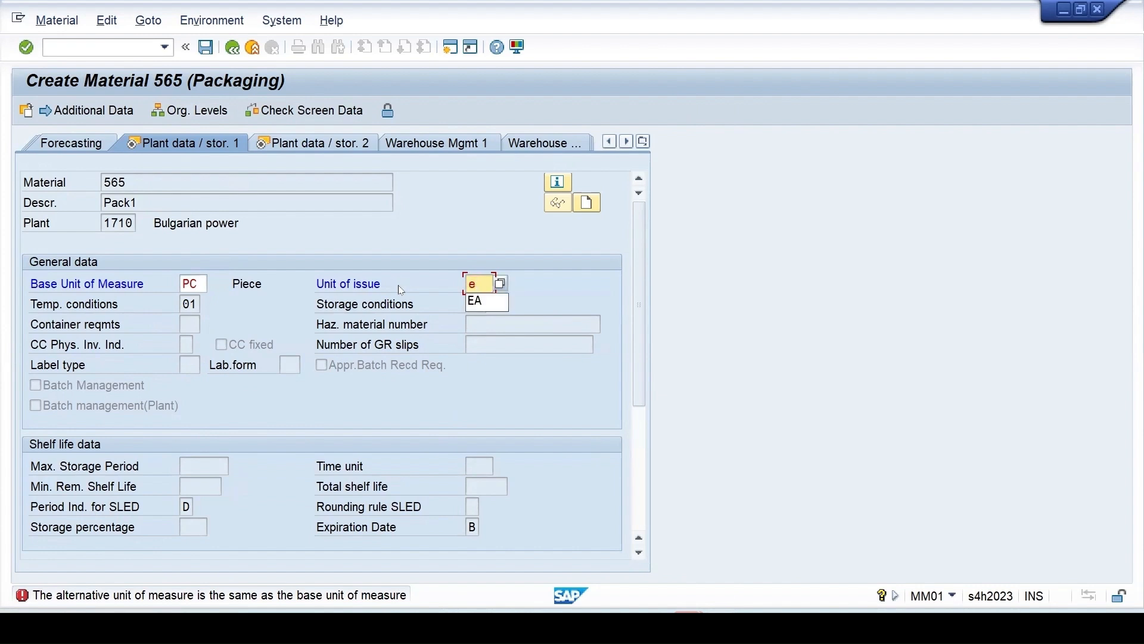
click(486, 302)
key(Return)
text(1)
key(Tab)
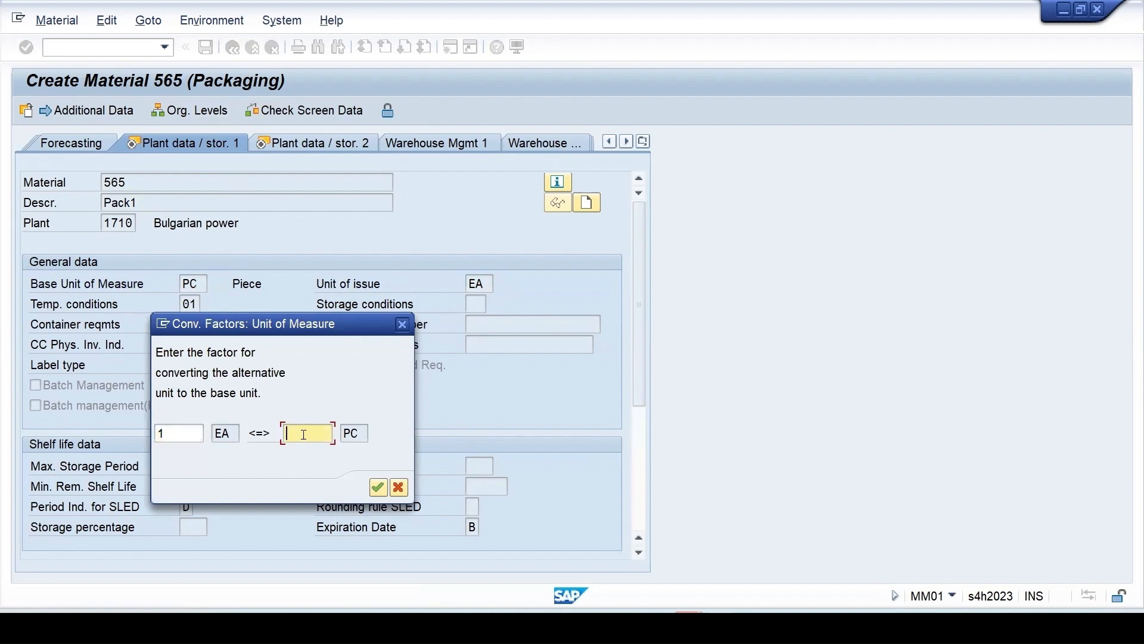
text(1)
key(Return)
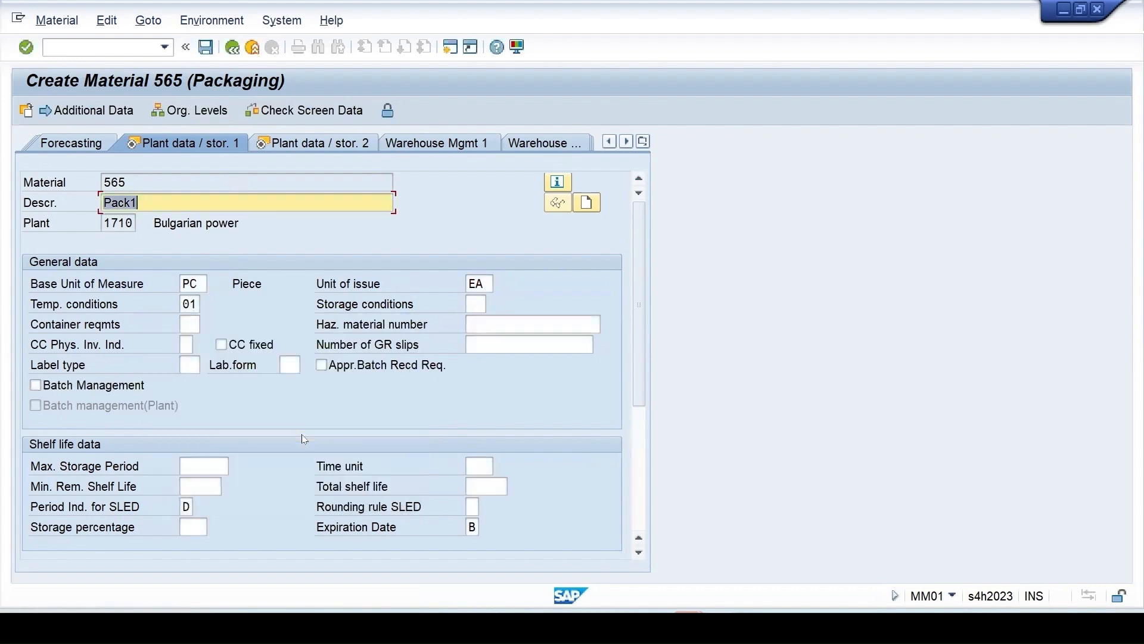
key(Return)
key(Return)
key(Return)
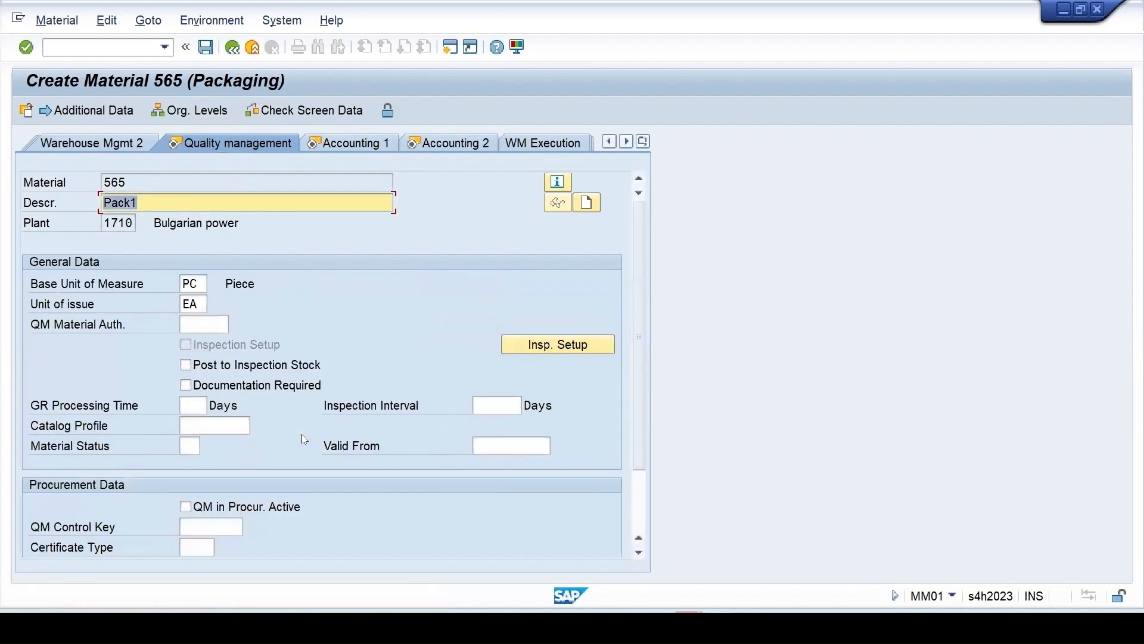
key(Return)
Enter 1 as the Accounting 1 price and save material 565 at the last screen
key(Return)
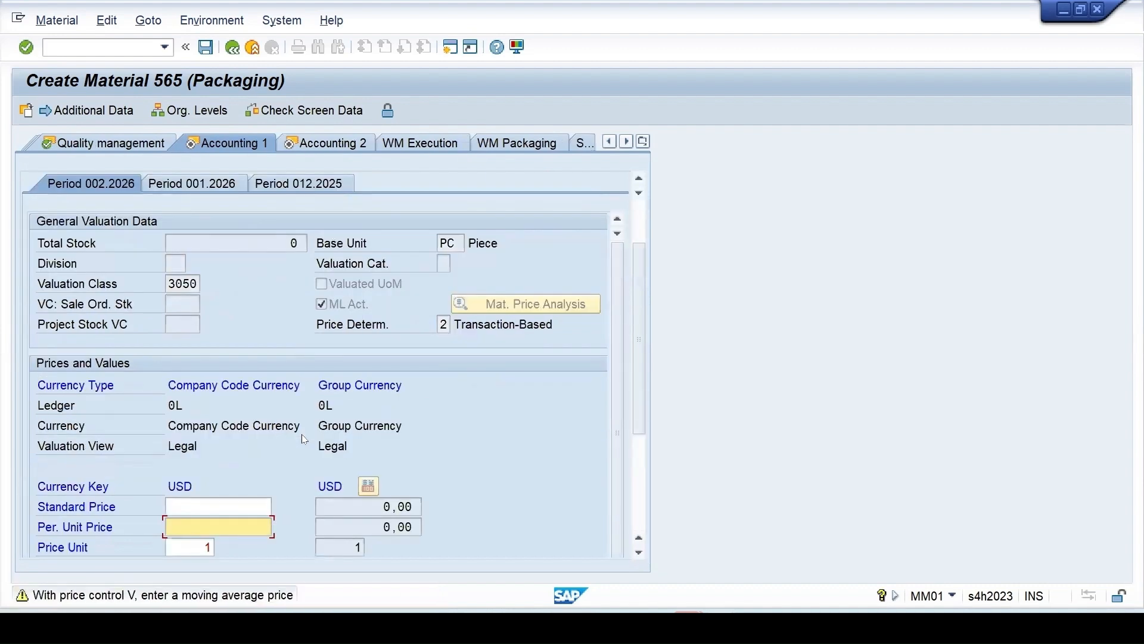
text(1)
key(Return)
key(Return)
key(Return)
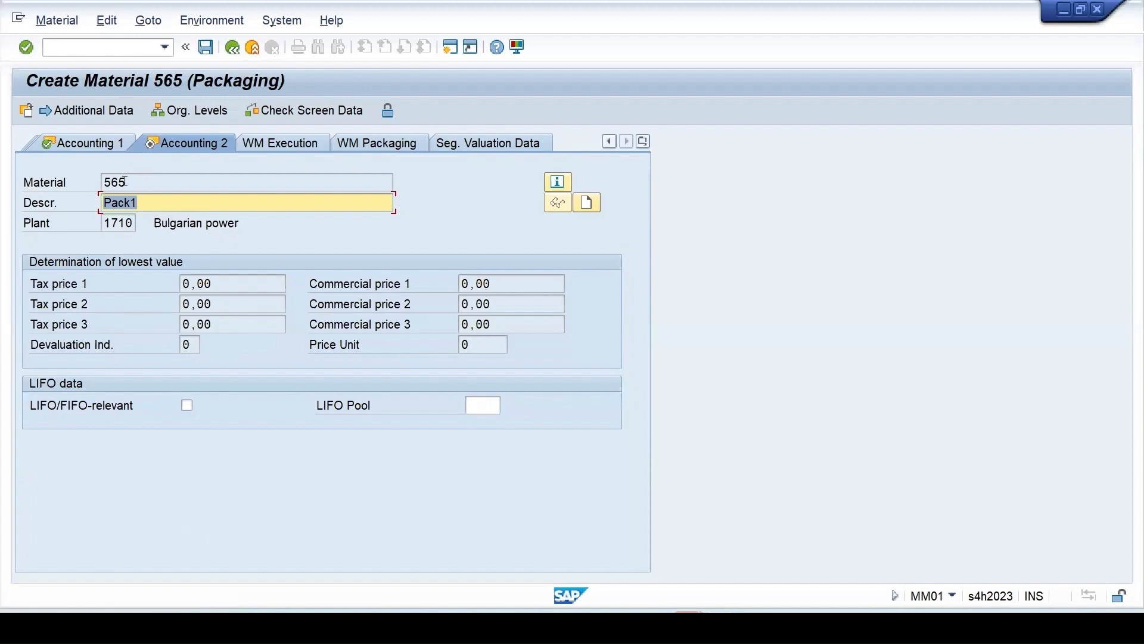
key(Return)
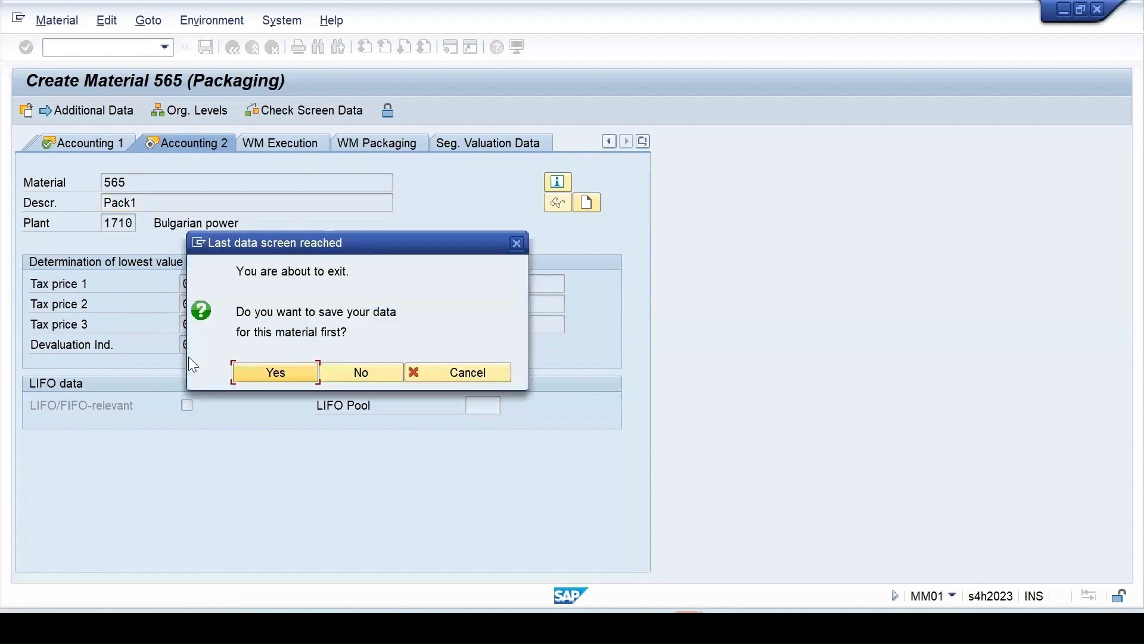
click(257, 370)
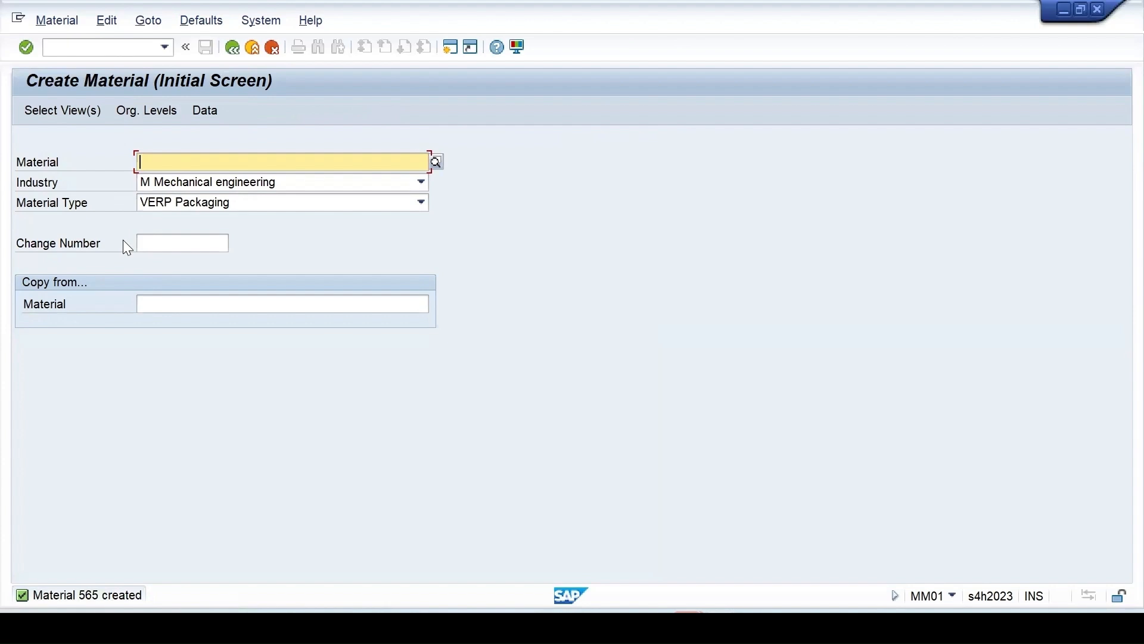
Try material number P565, cancel the view selection, and retype the number as 565P
text(P)
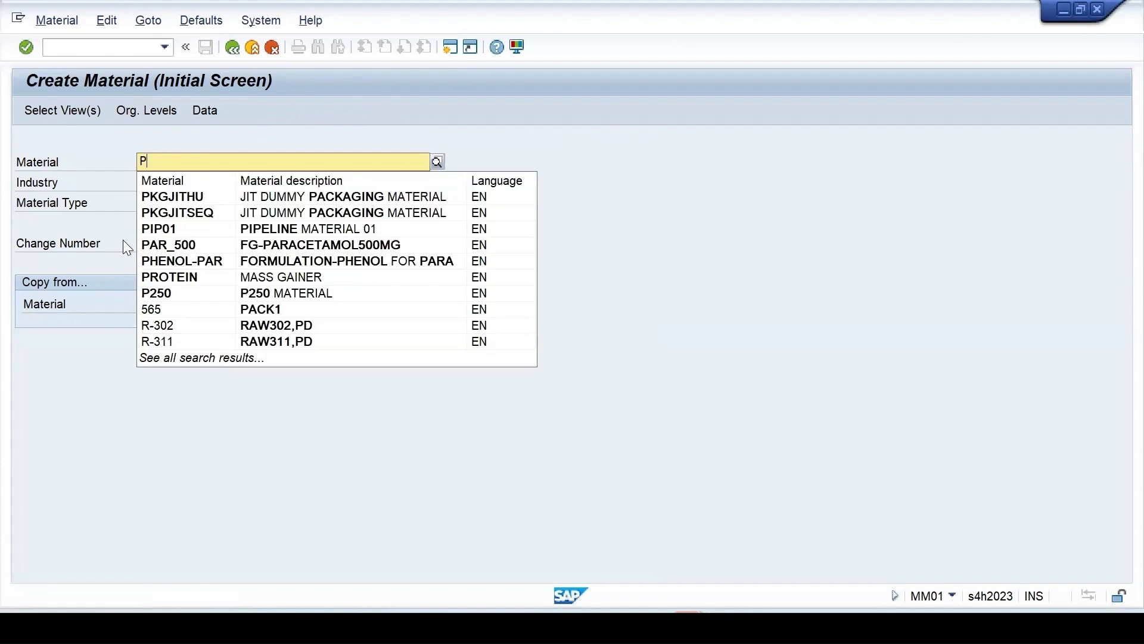
text(565)
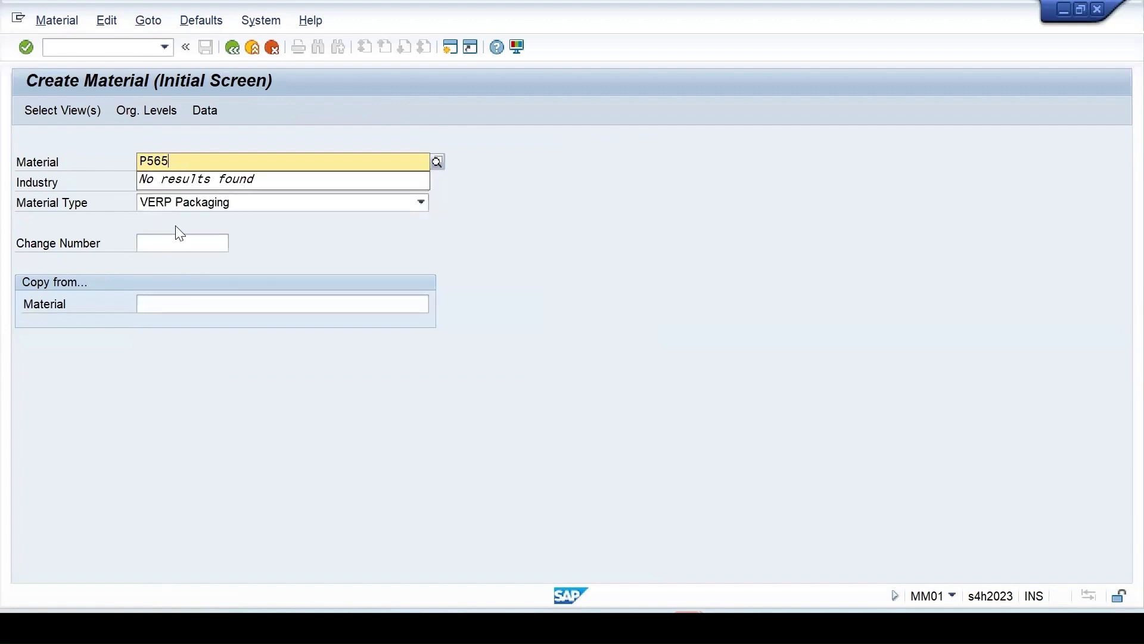
click(499, 233)
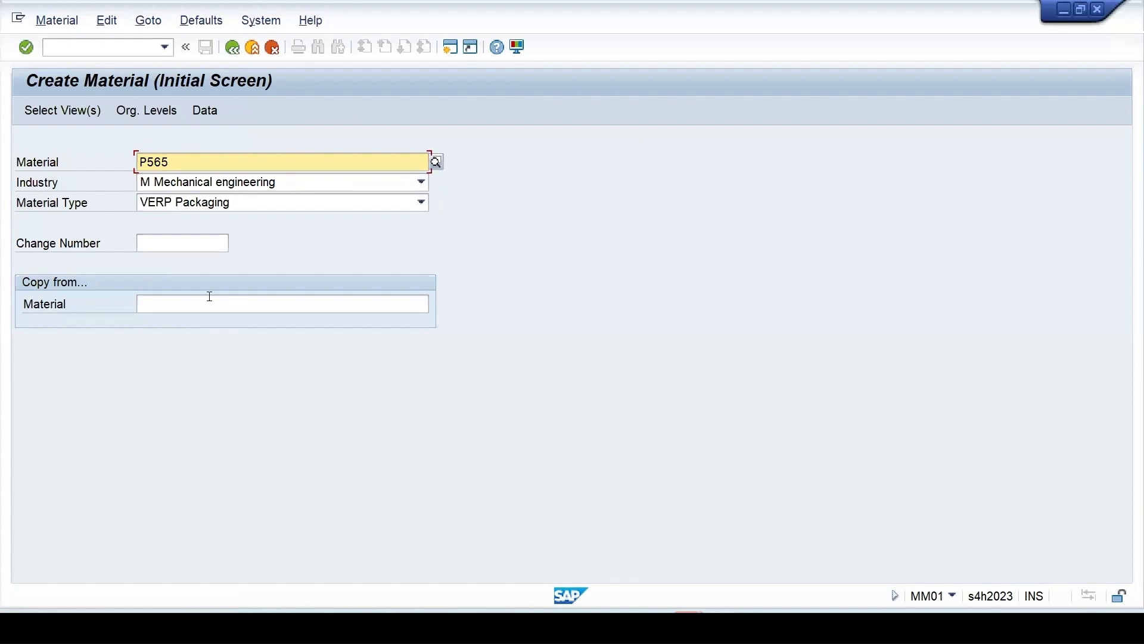
key(Return)
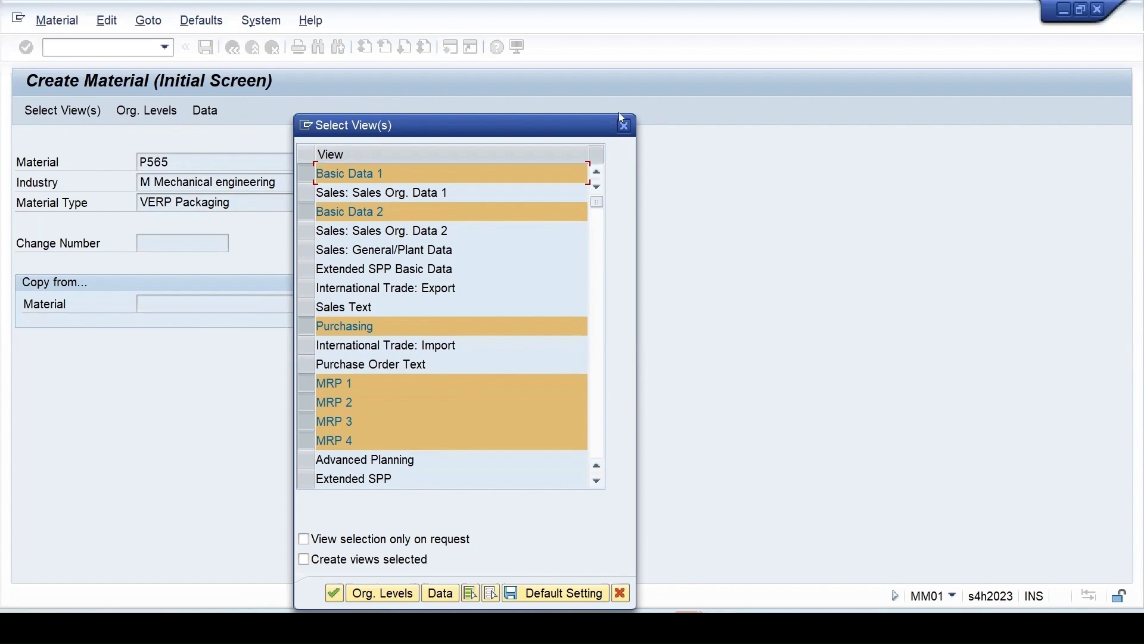
click(624, 125)
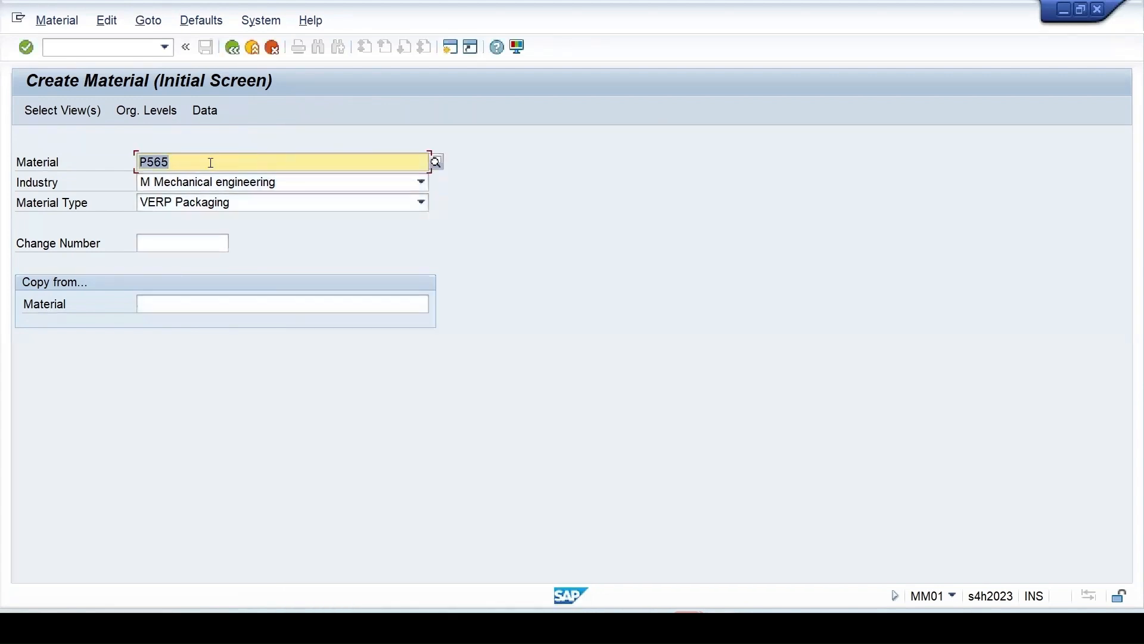
text(56)
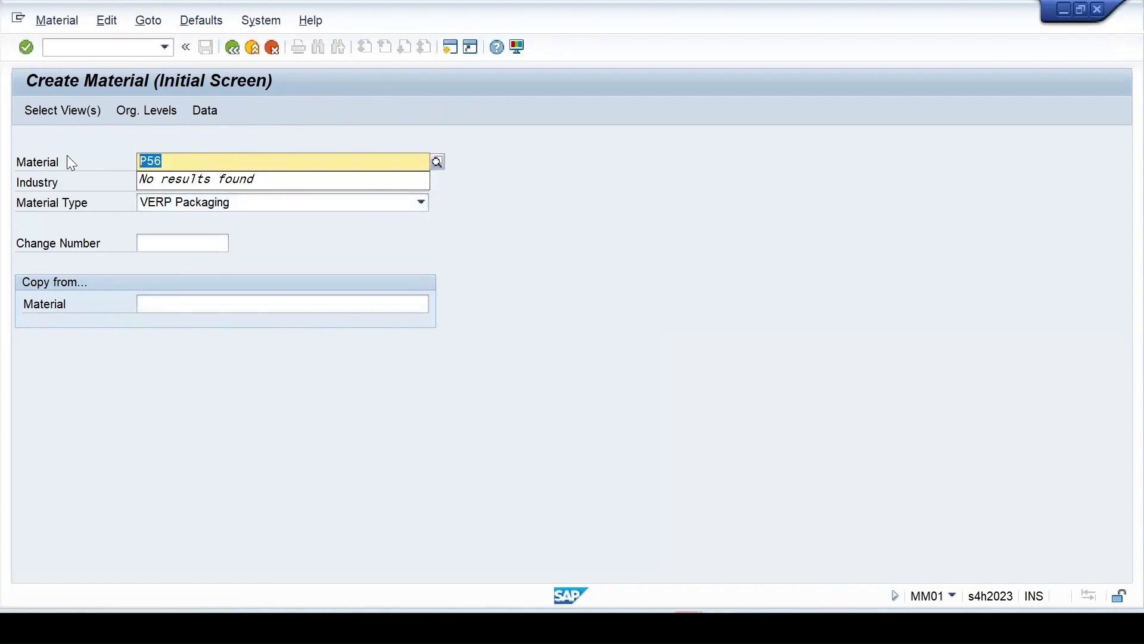
text(5P)
Submit 565P and read the Performance Assistant explanation of the number-range error
key(Return)
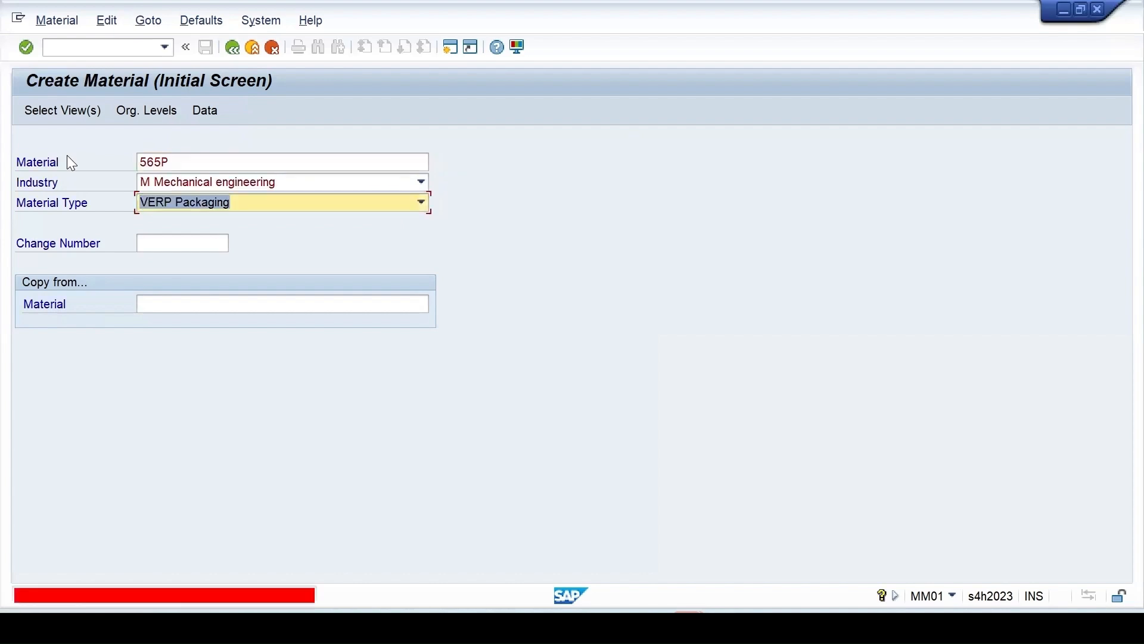
double_click(116, 594)
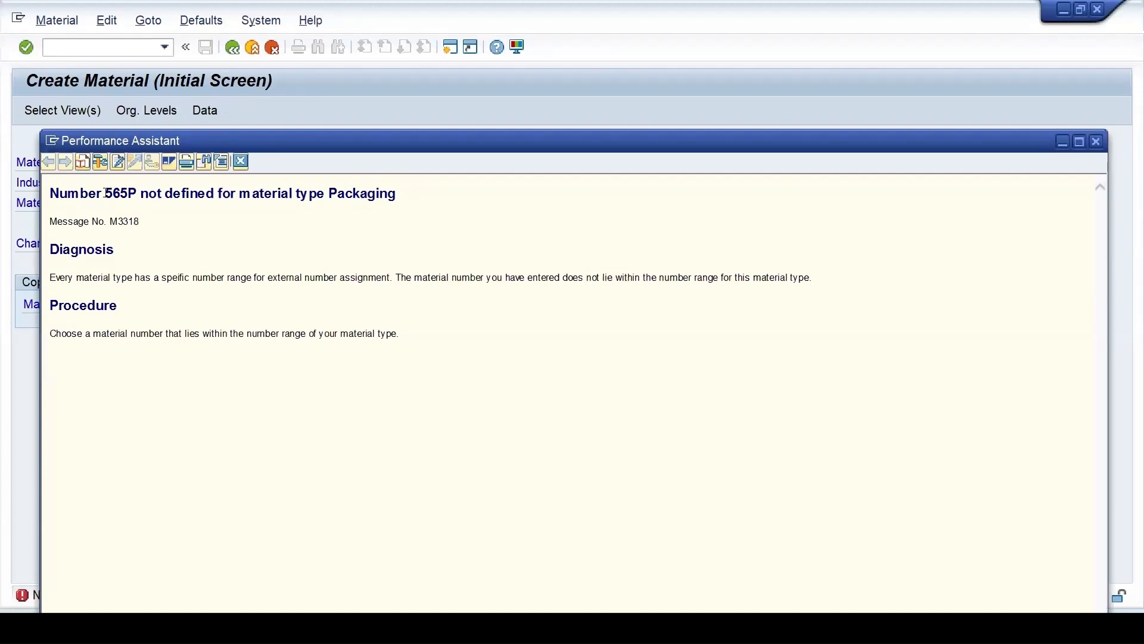
drag(106, 192, 128, 194)
drag(241, 194, 429, 207)
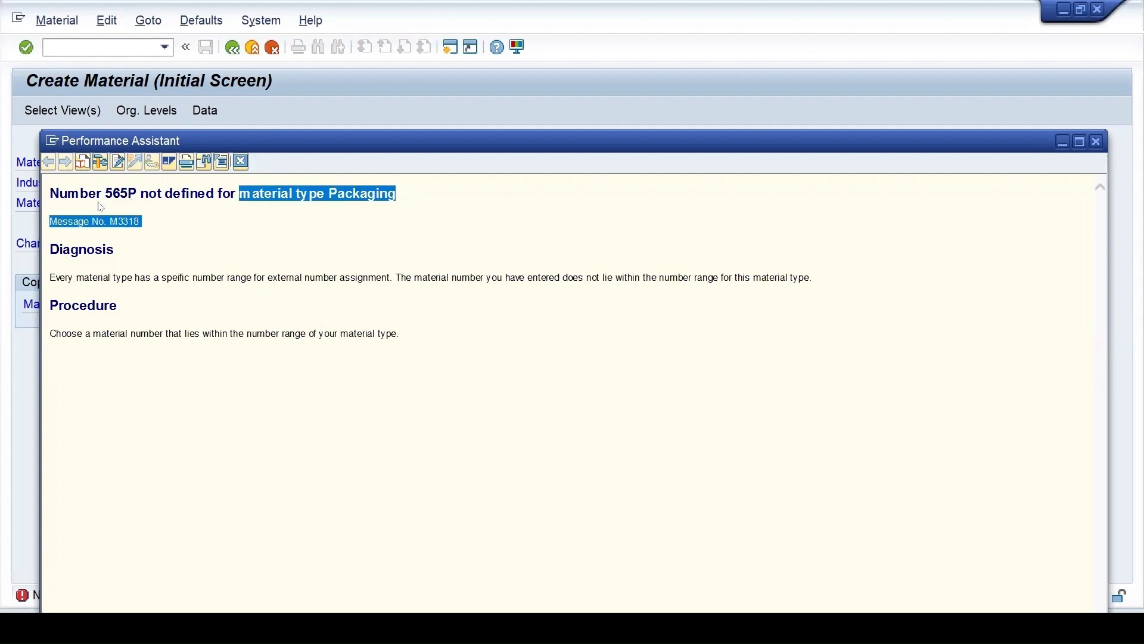
click(241, 161)
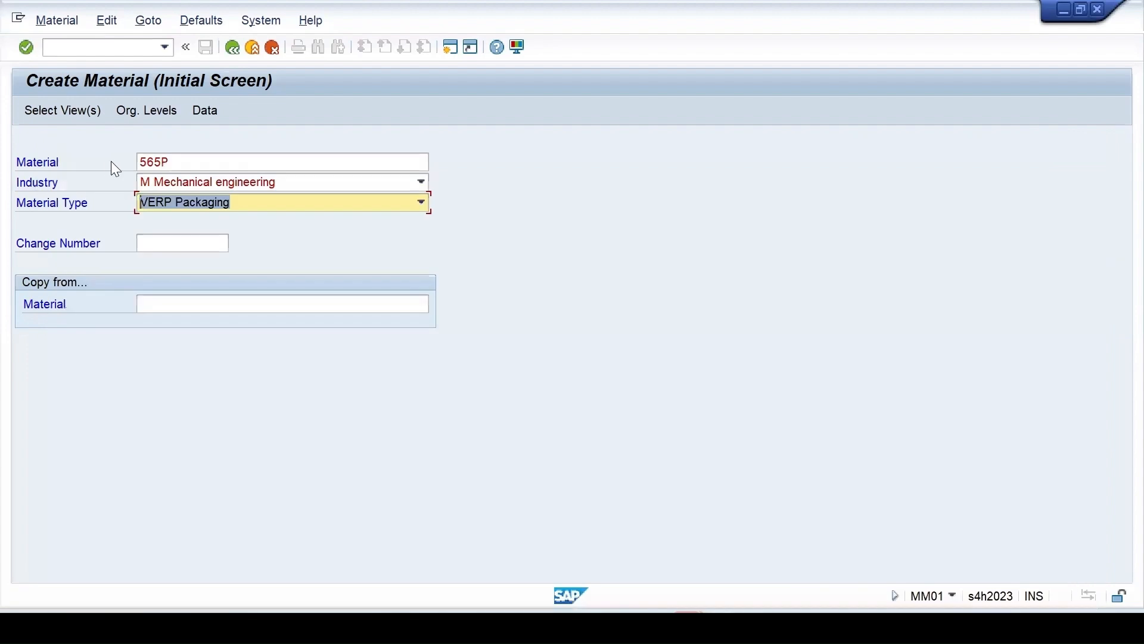
Replace the number with P565 and cancel the view selection
drag(173, 162, 91, 168)
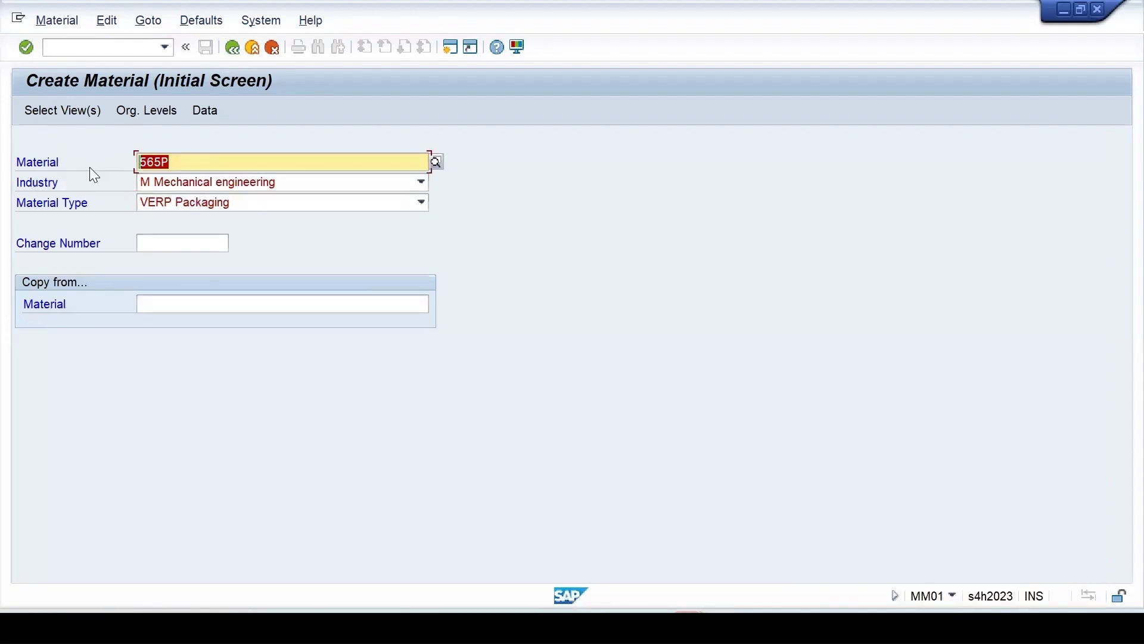
text(P565)
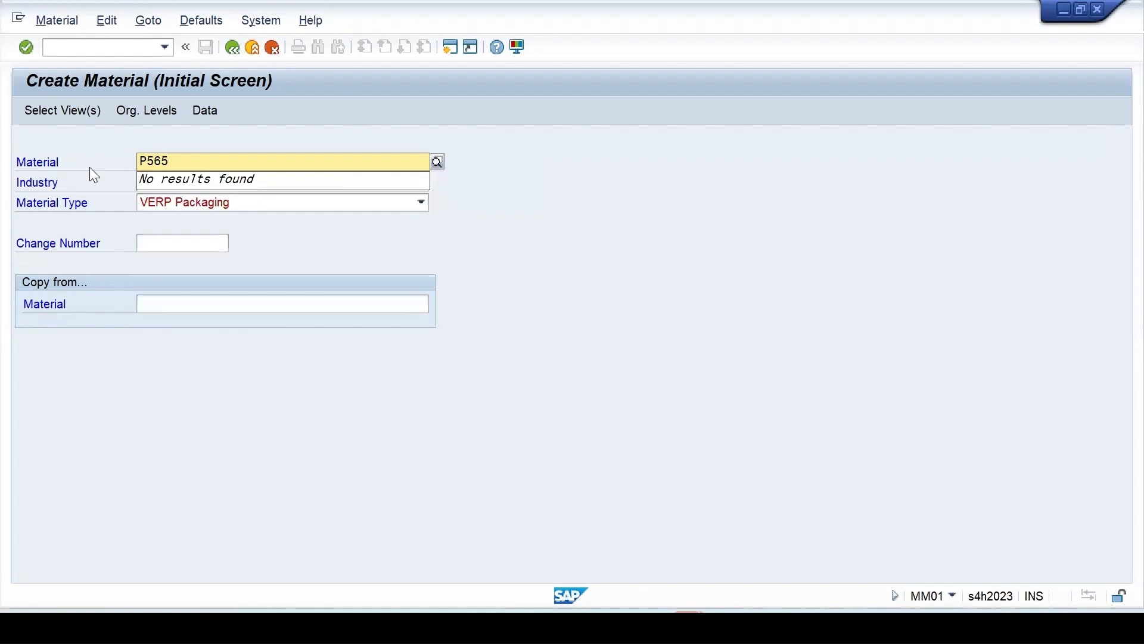
key(Return)
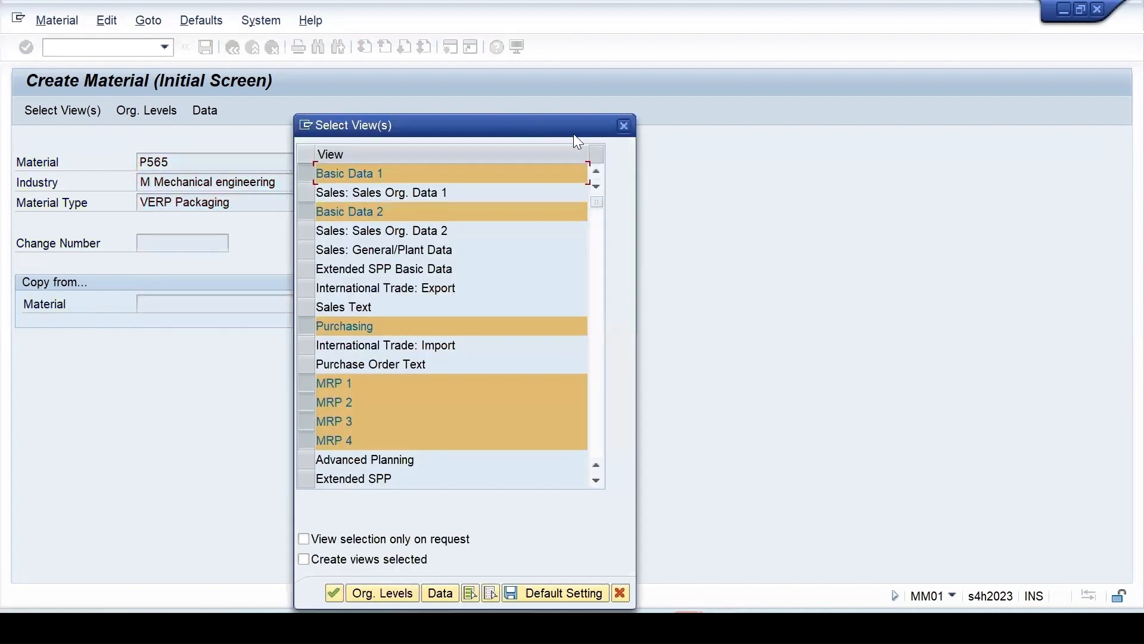
click(627, 126)
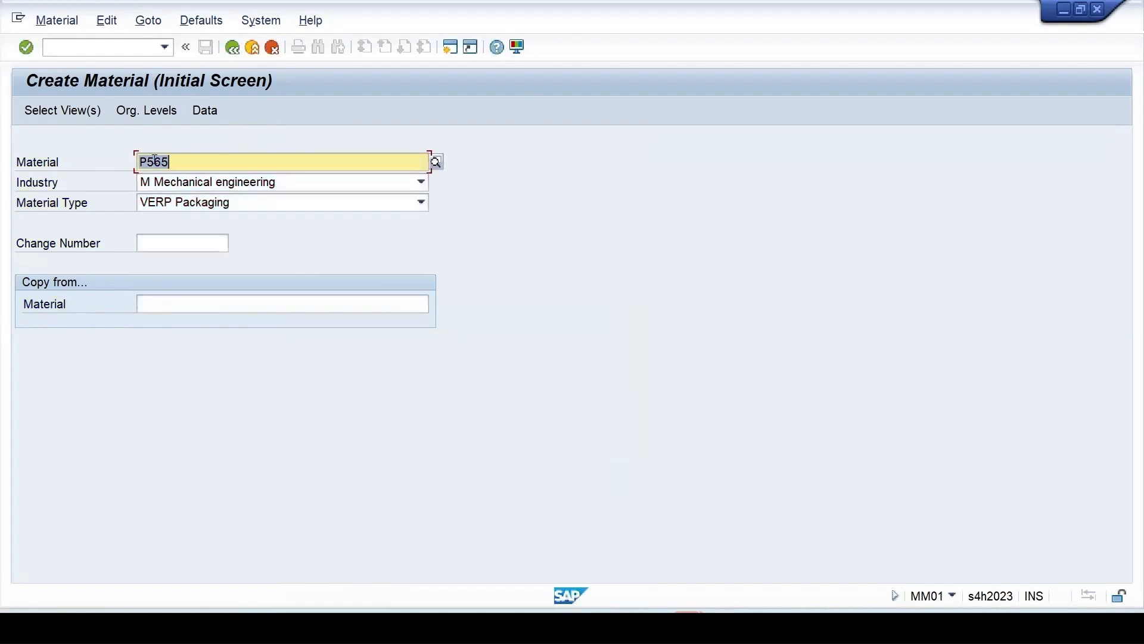
Re-enter 565P, check it again, and review the error explanation
key(BackSpace)
text(565)
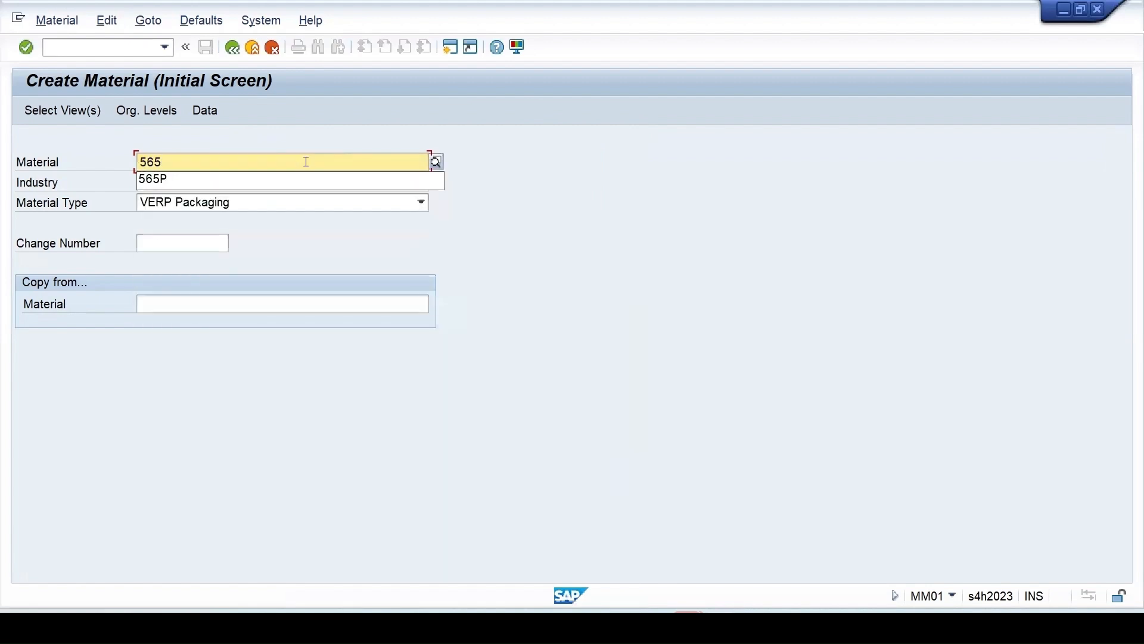
text(p)
key(BackSpace)
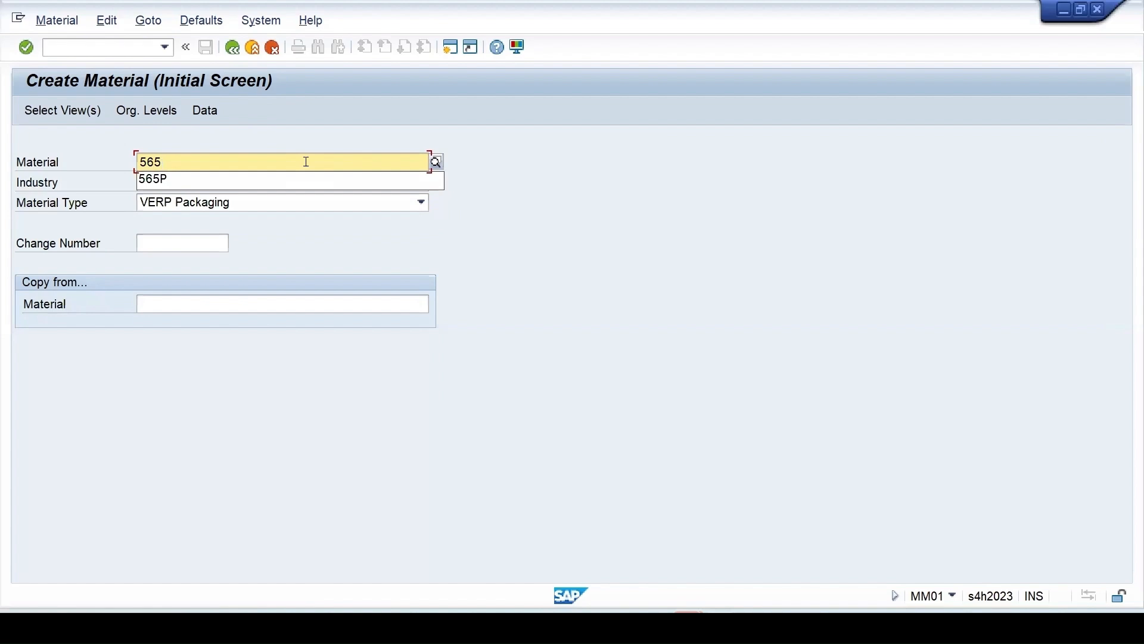
click(151, 181)
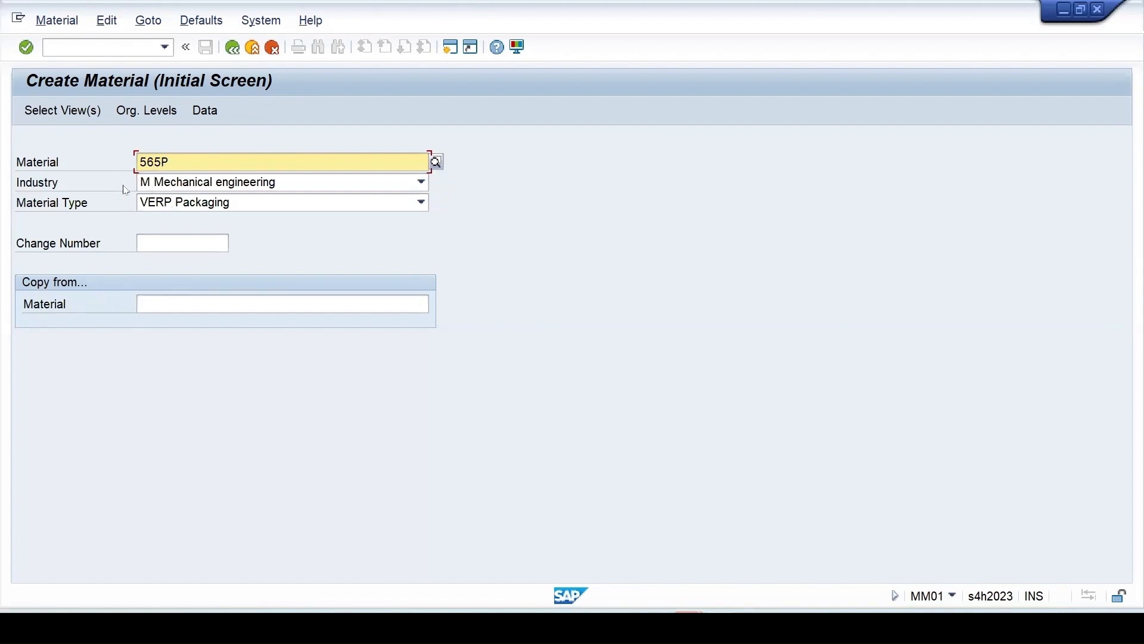
key(Return)
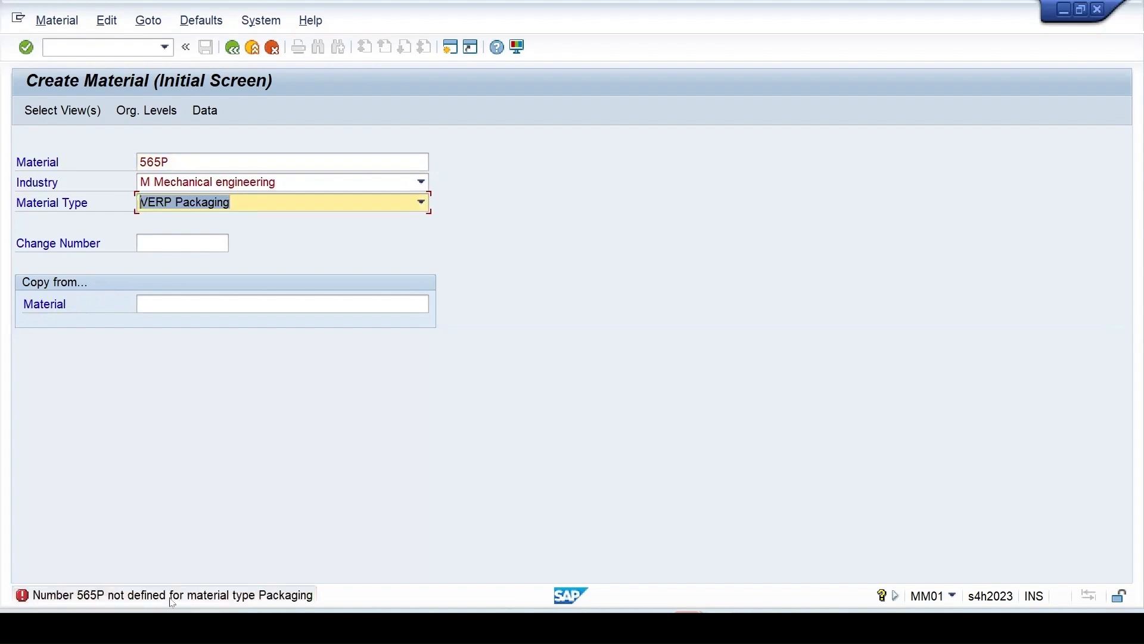
click(171, 596)
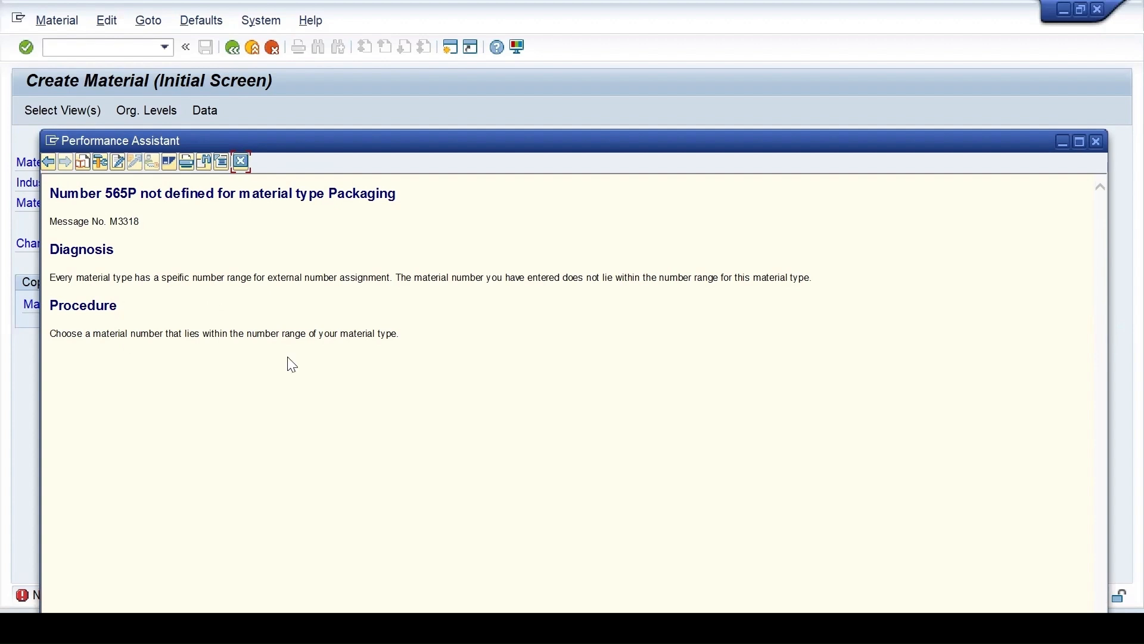
click(240, 161)
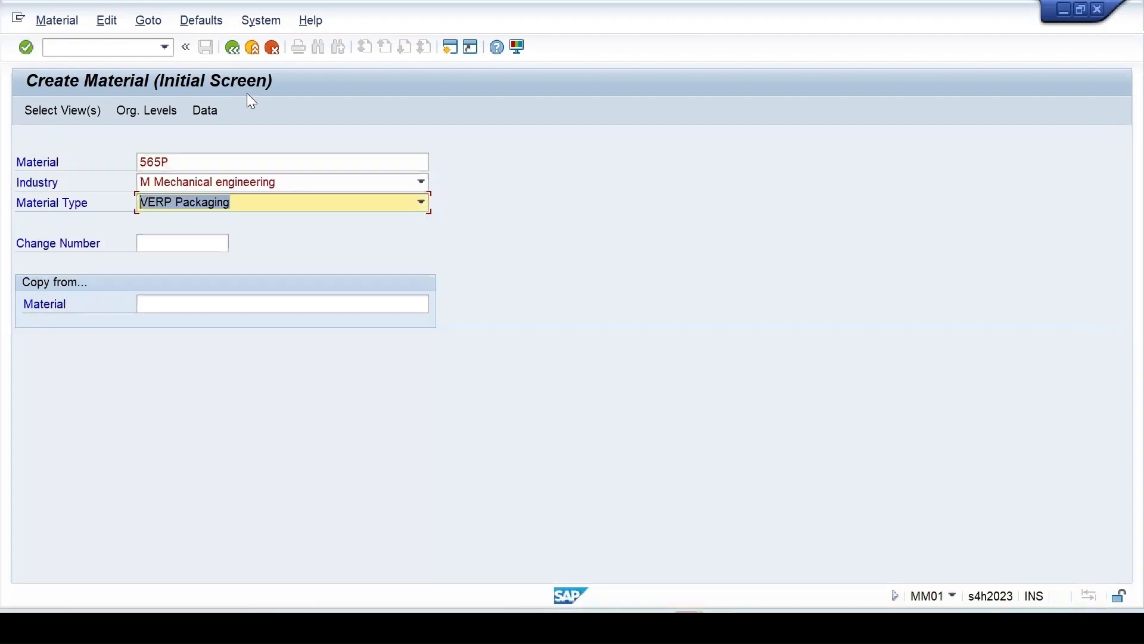
In a new session, run OMS2 and open the VERP Packaging material type details
click(451, 48)
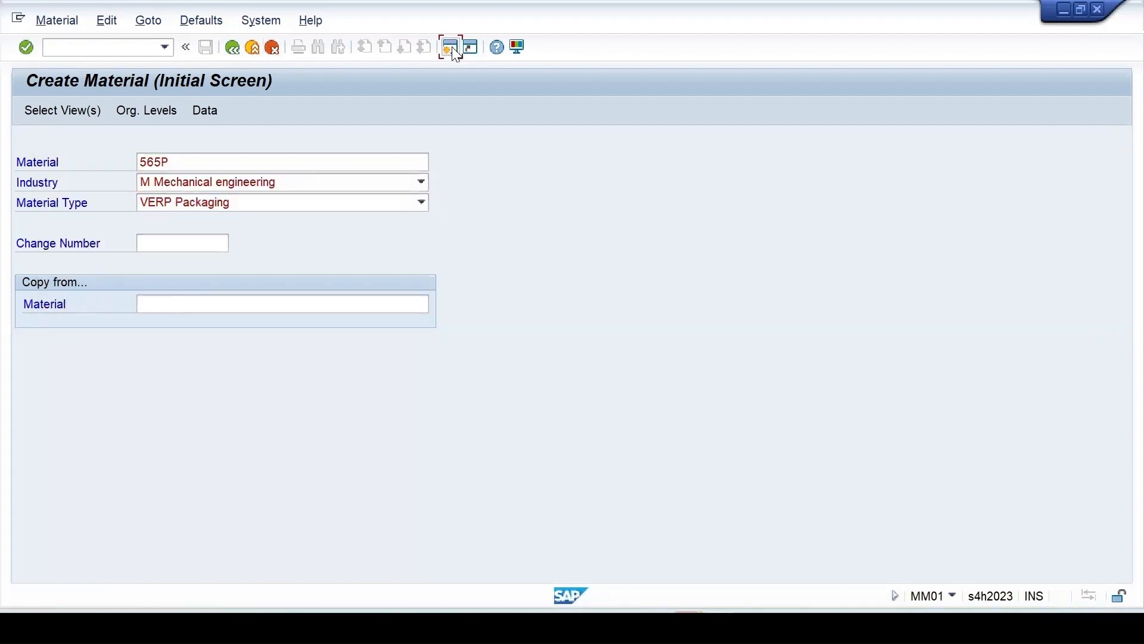
text(oms2)
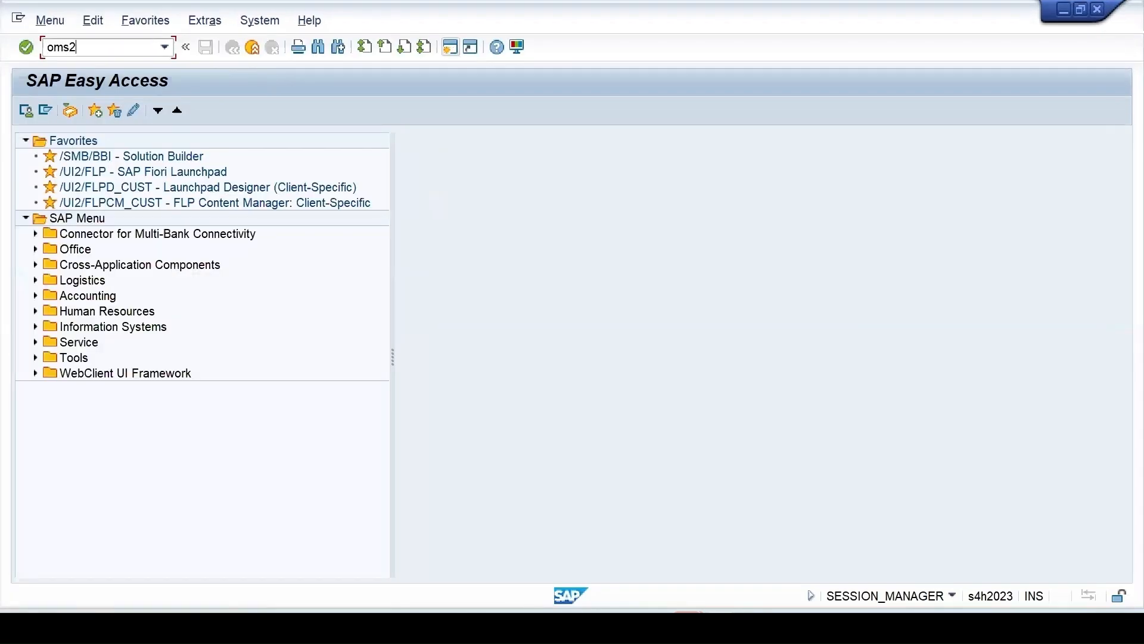
key(Return)
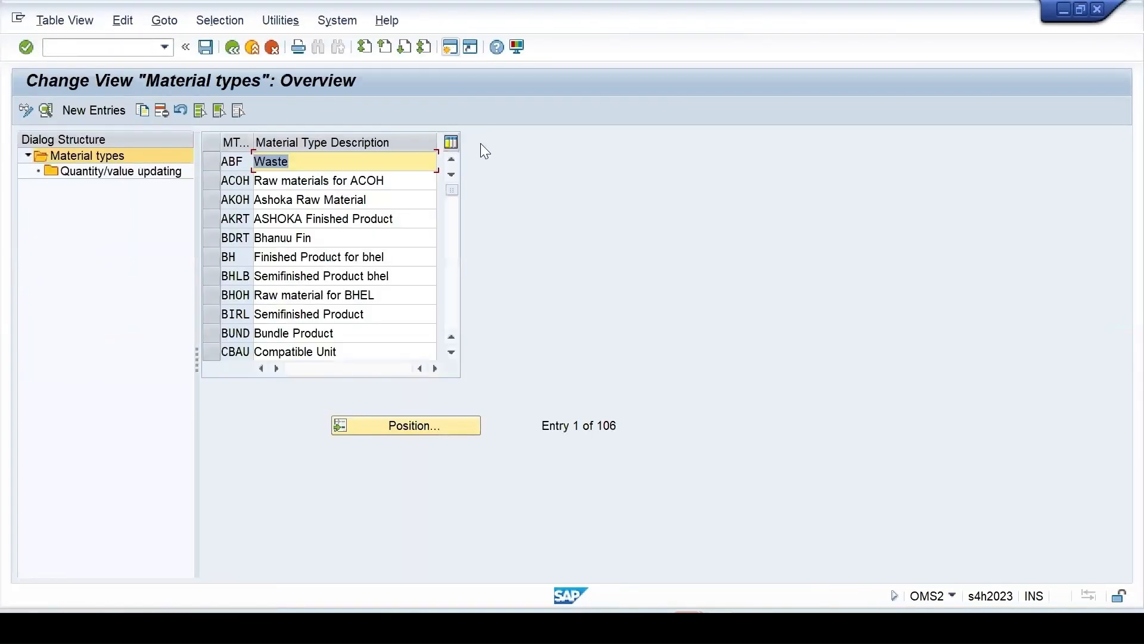
click(398, 427)
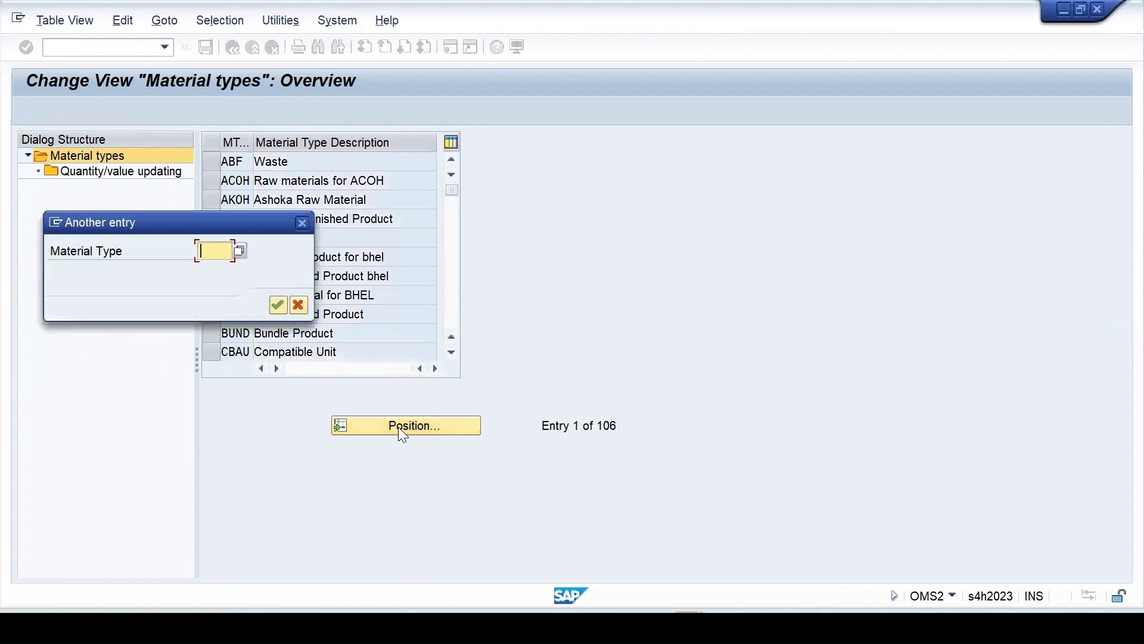
text(v)
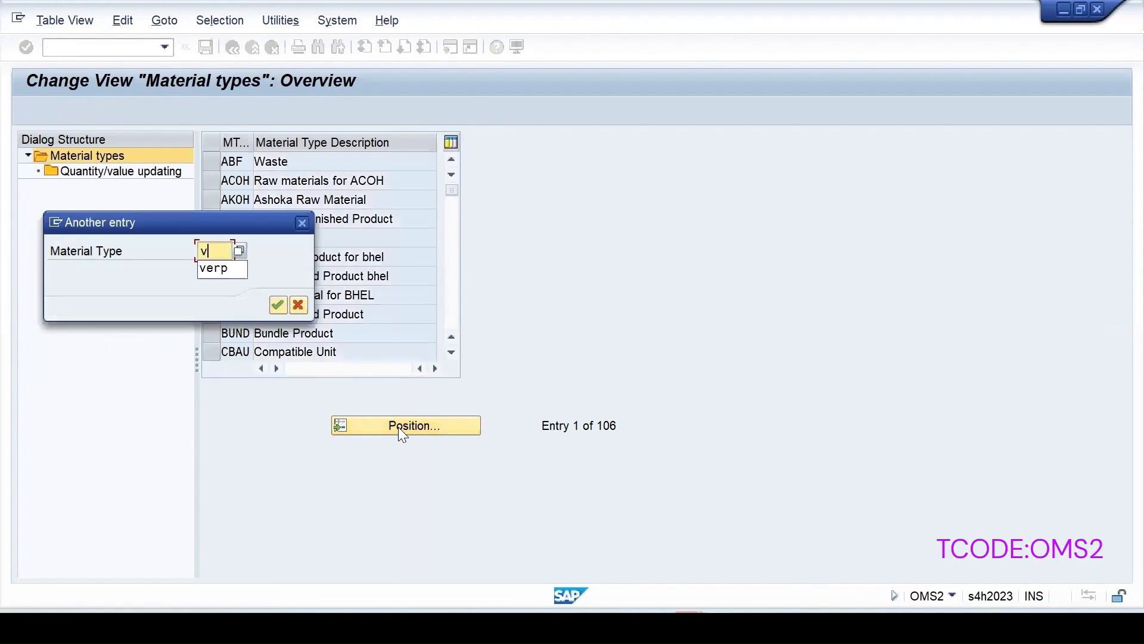
click(227, 273)
click(278, 304)
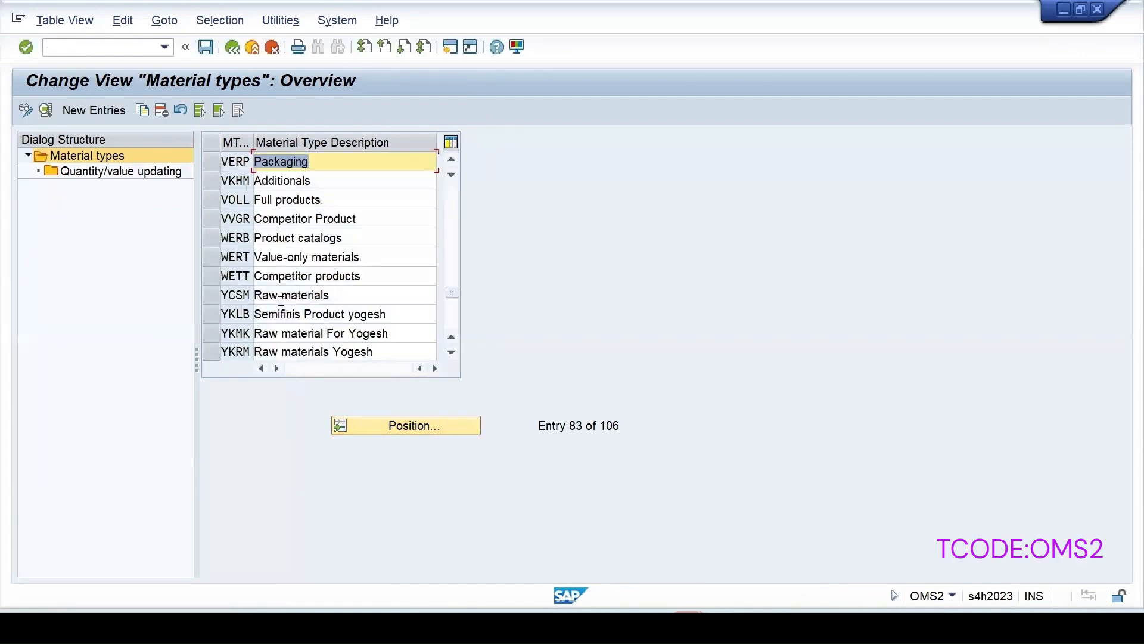
double_click(292, 164)
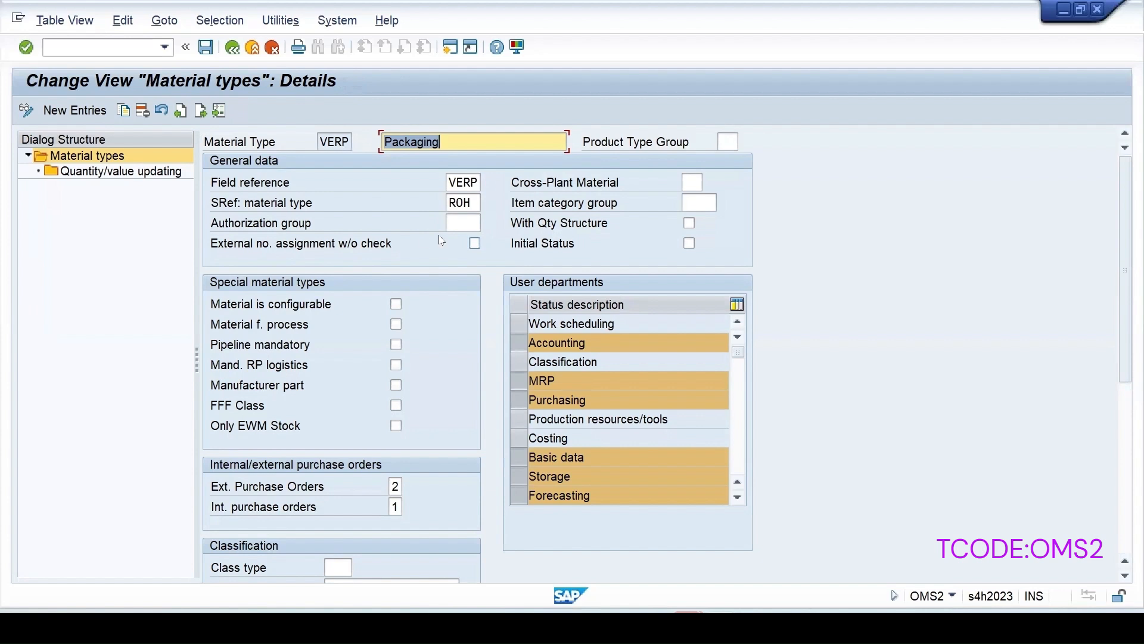
Tick External no. assignment w/o check and view the number range F1 help
click(474, 244)
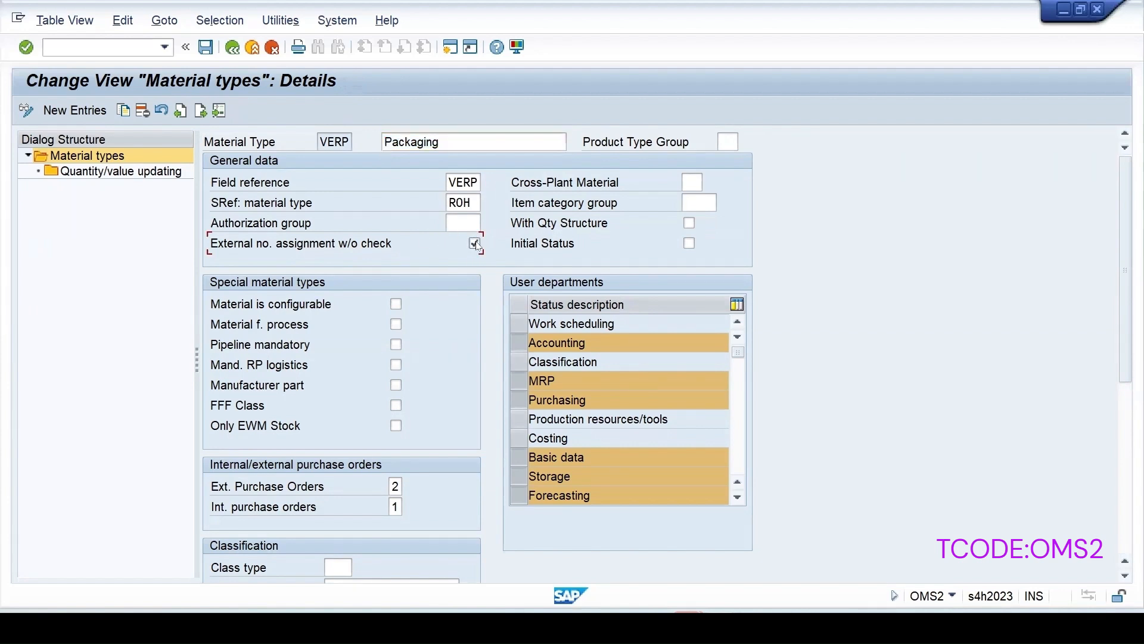
key(F1)
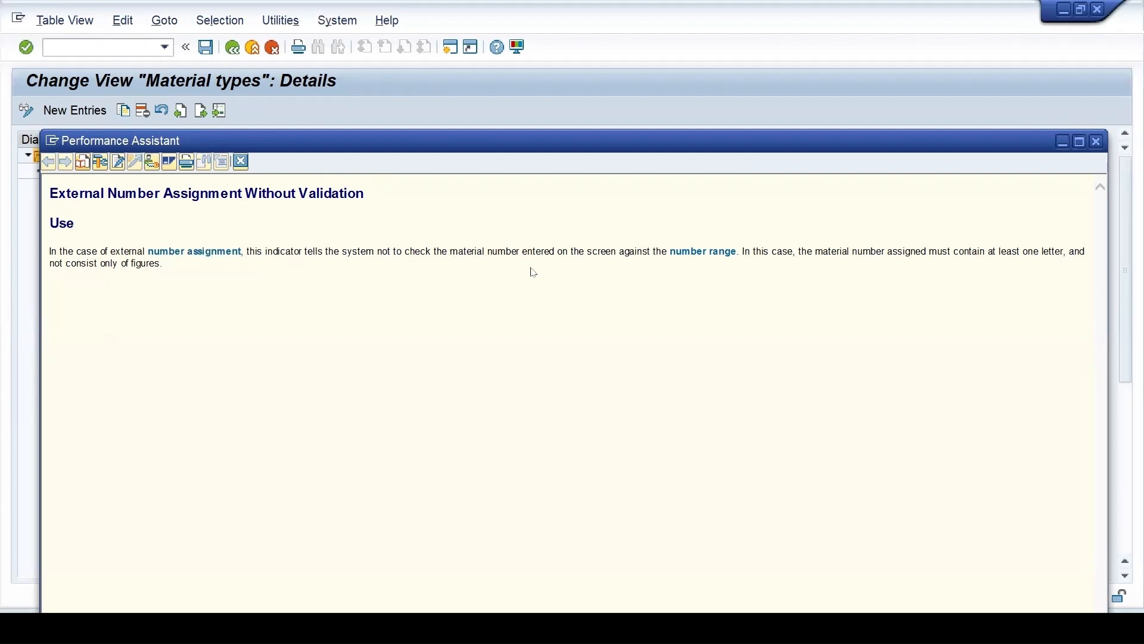
click(688, 255)
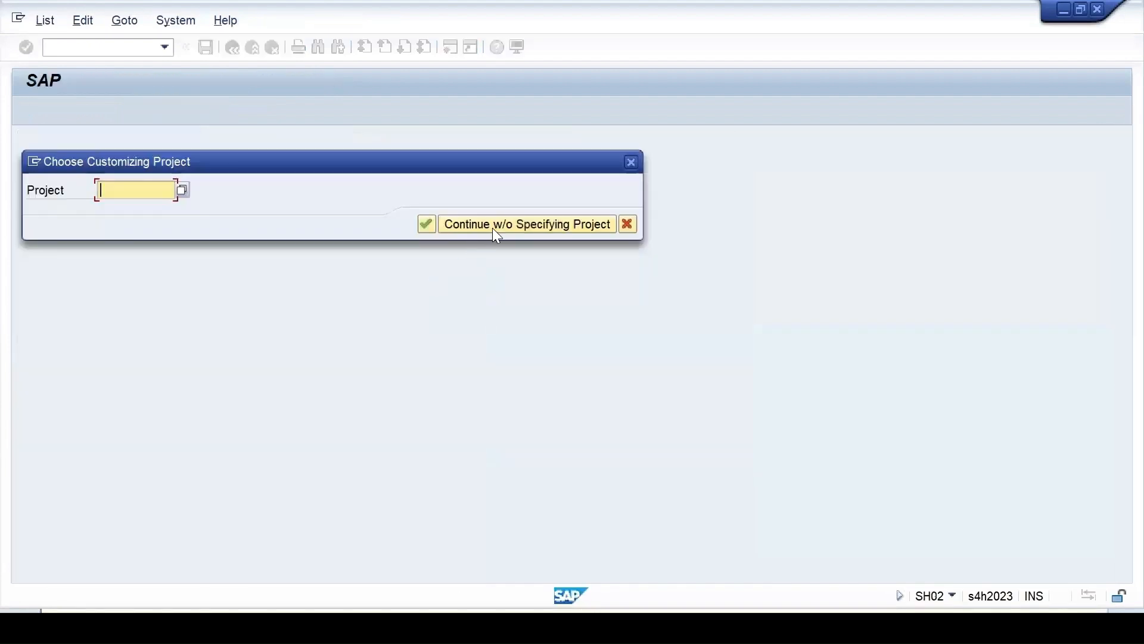
Without a project, open material type number ranges and inspect external interval 02 (A to ZZZZZZZZ)
click(494, 227)
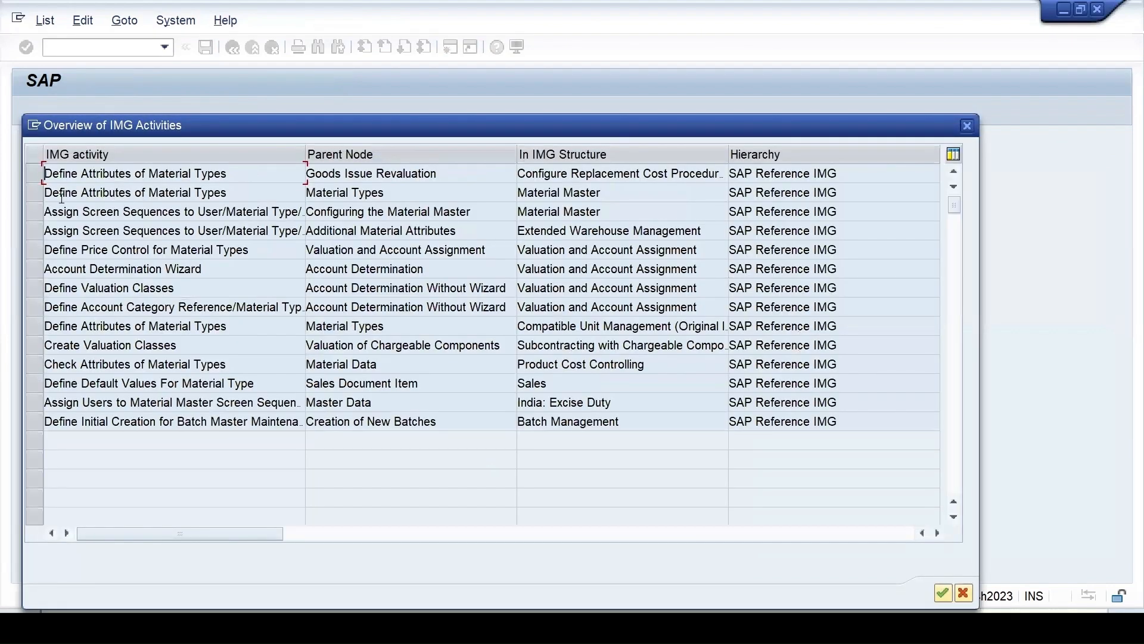
double_click(171, 194)
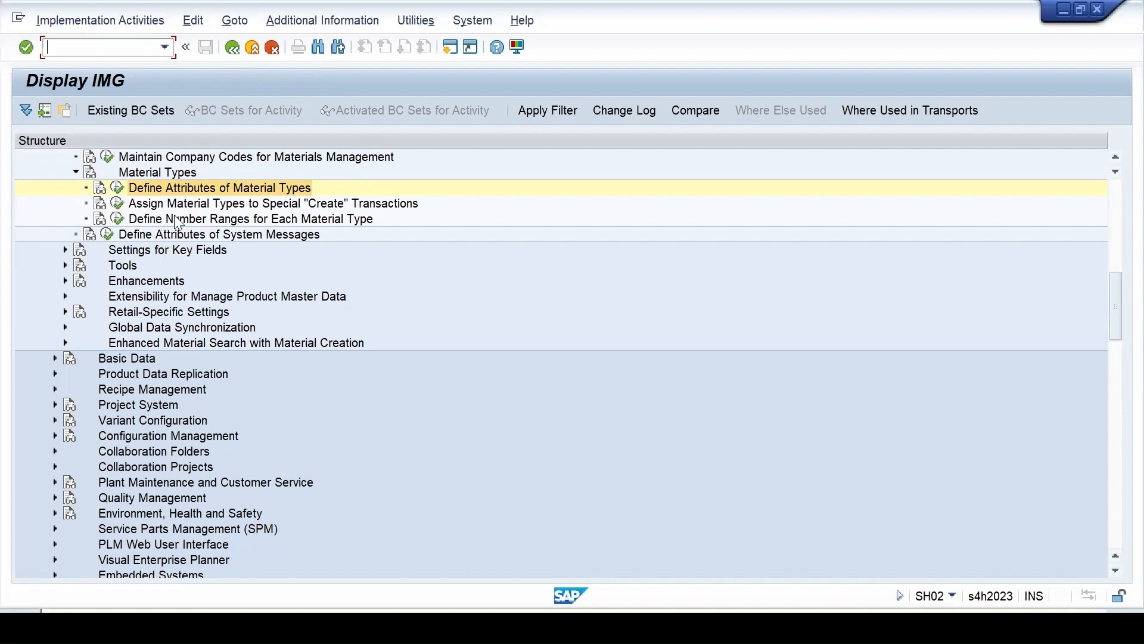
click(118, 219)
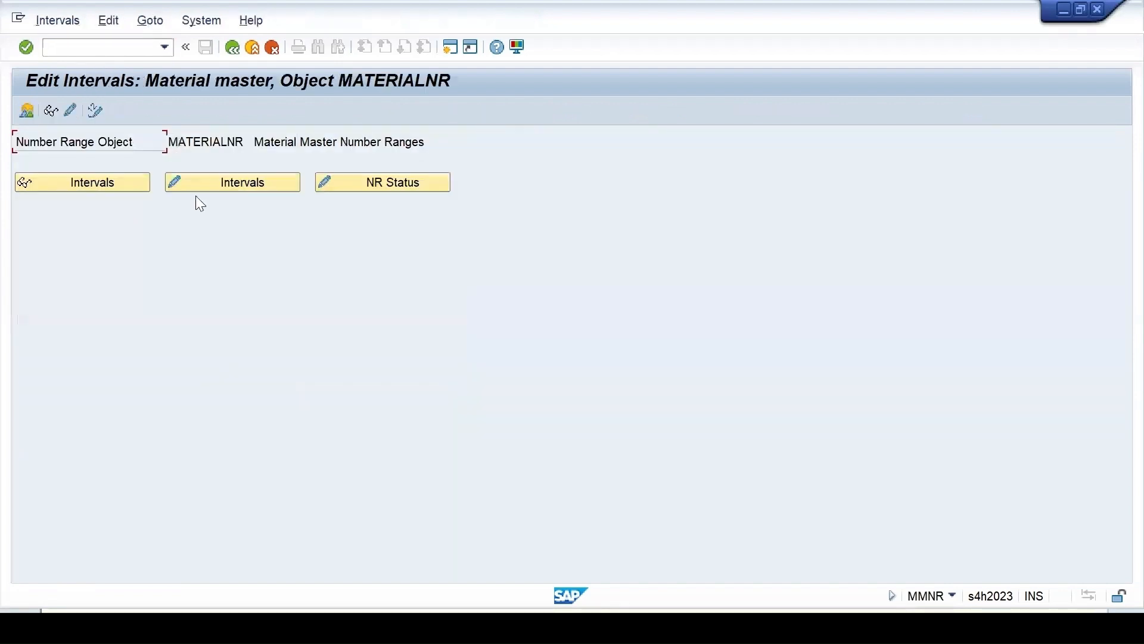
click(233, 185)
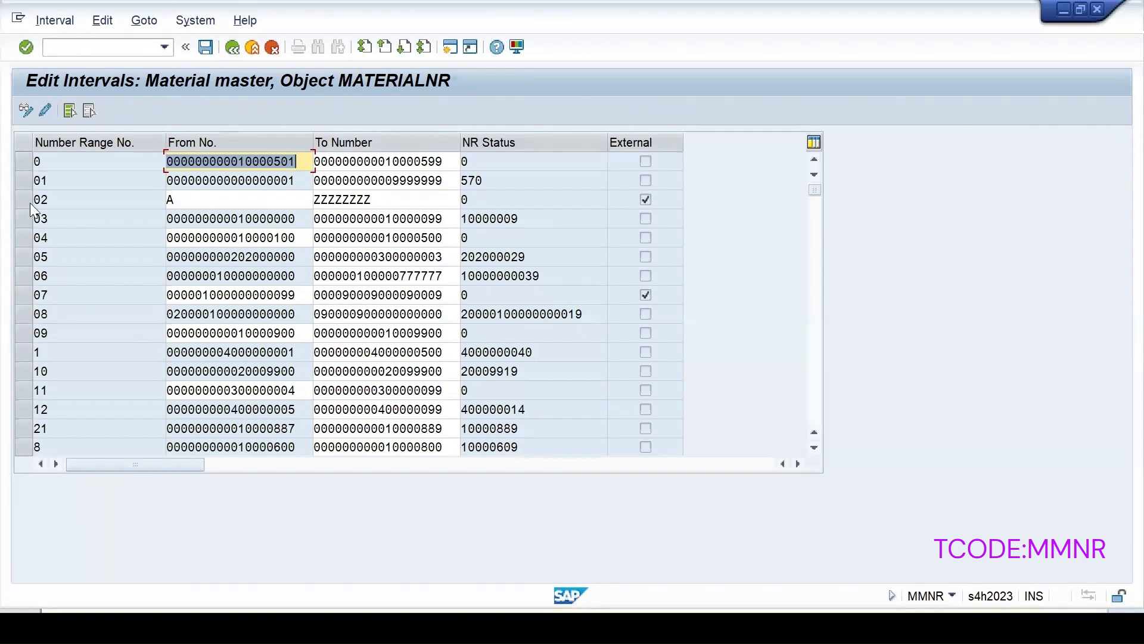
click(182, 201)
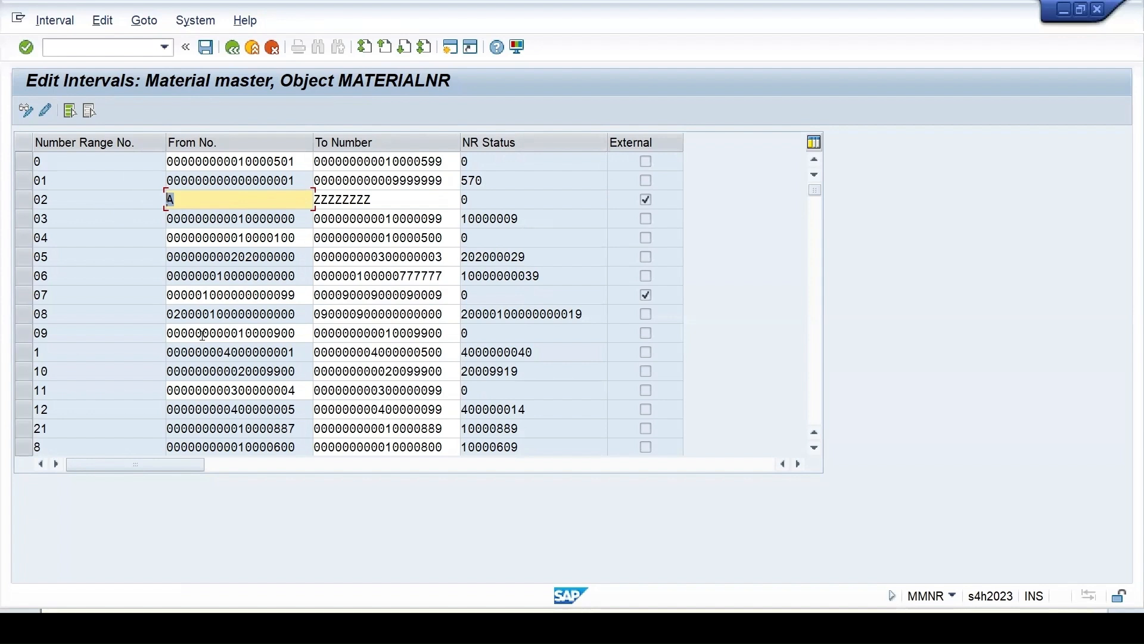
click(233, 47)
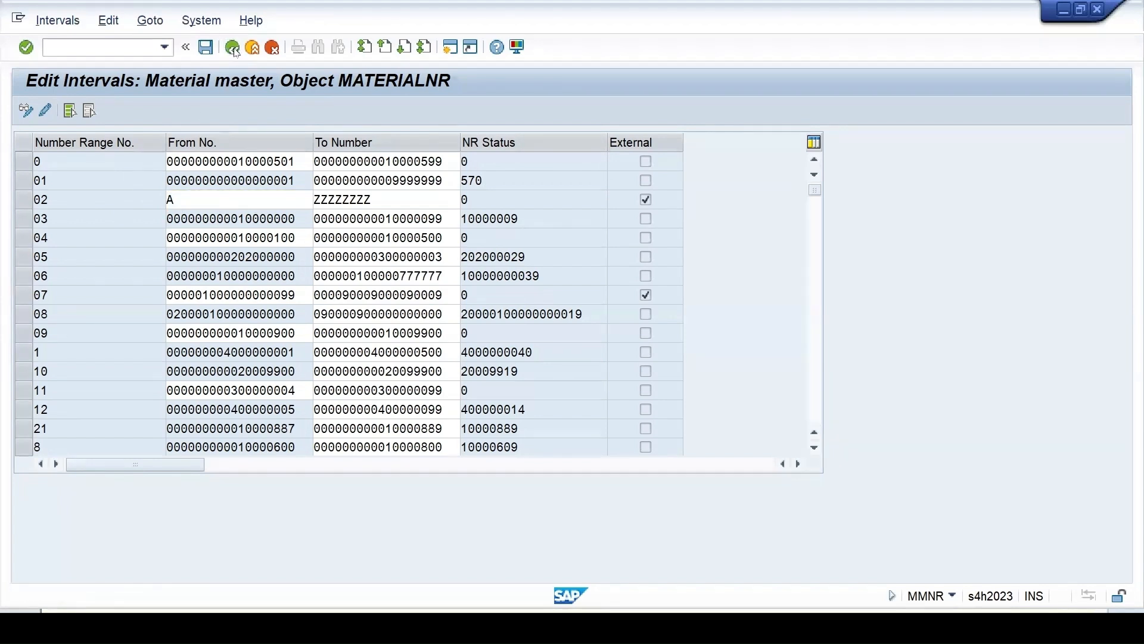
click(233, 47)
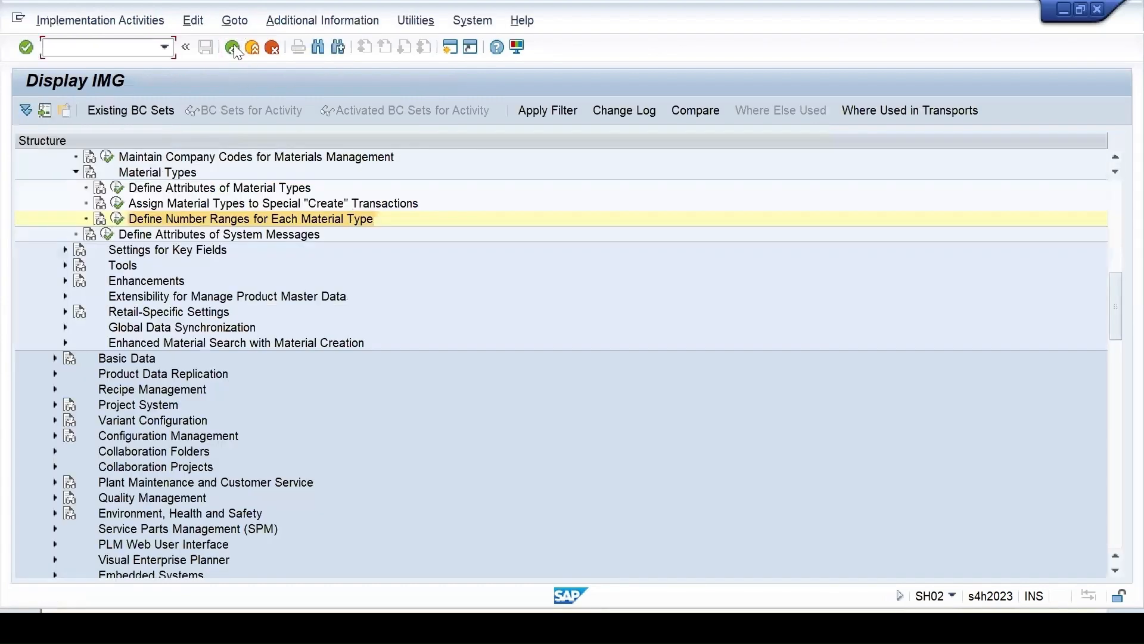
Save the VERP external-number setting to the customizing request and return to SAP Easy Access
click(232, 47)
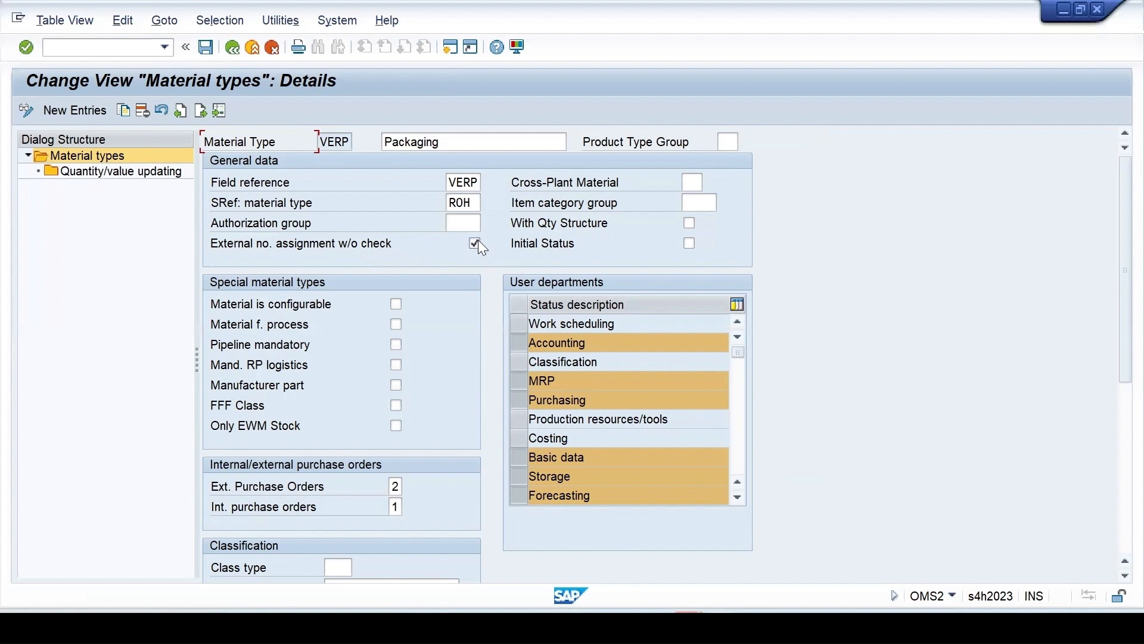
click(206, 48)
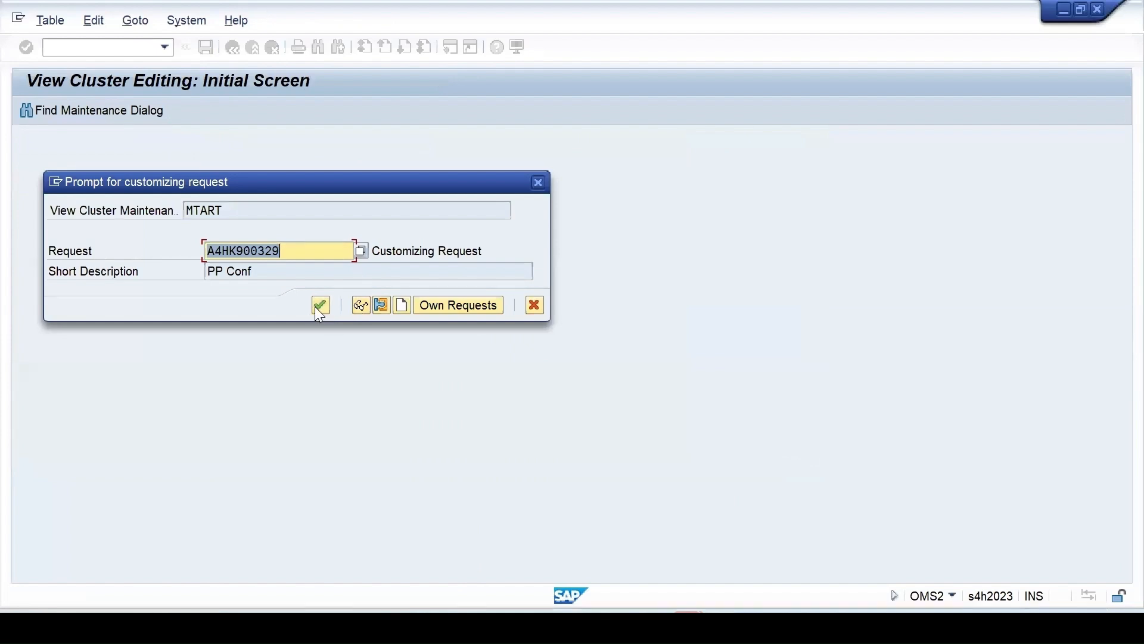
click(318, 306)
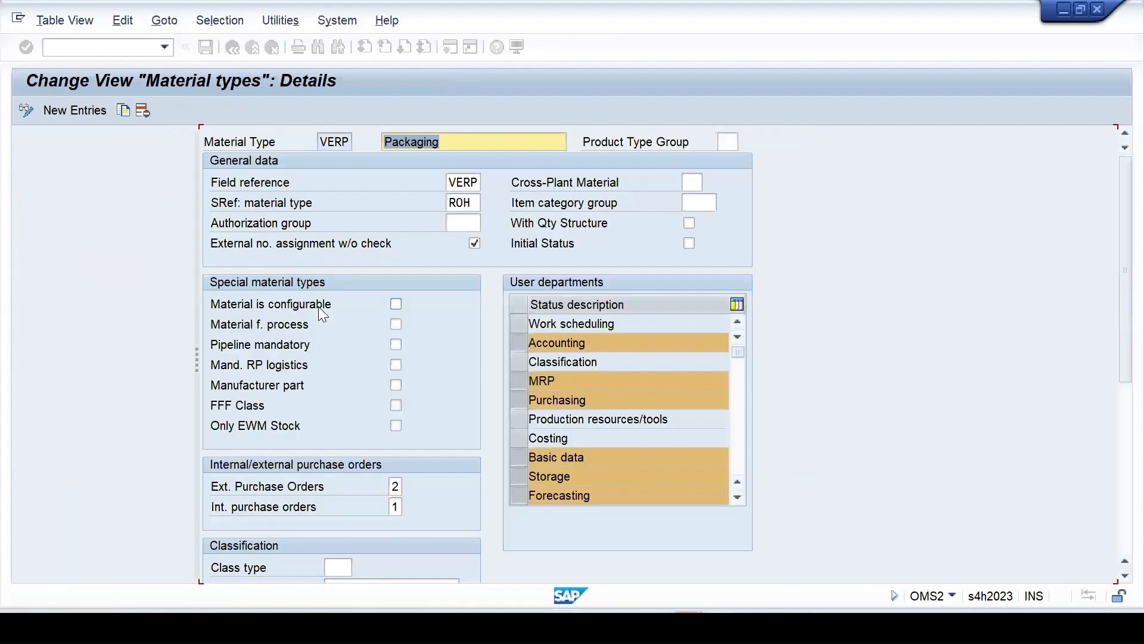
click(231, 46)
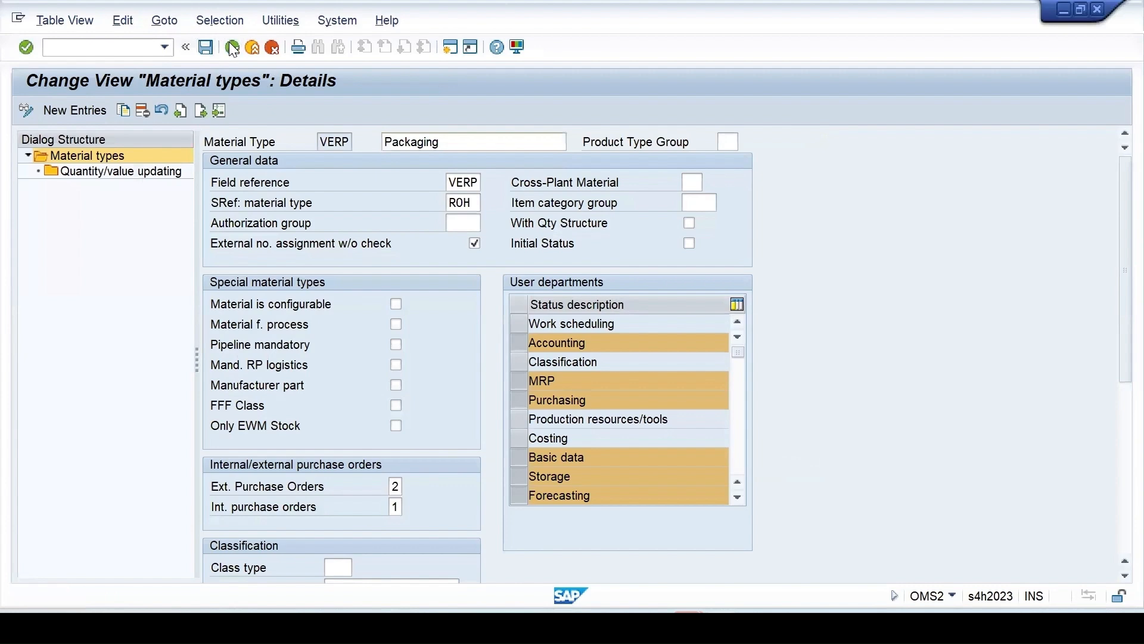
click(230, 45)
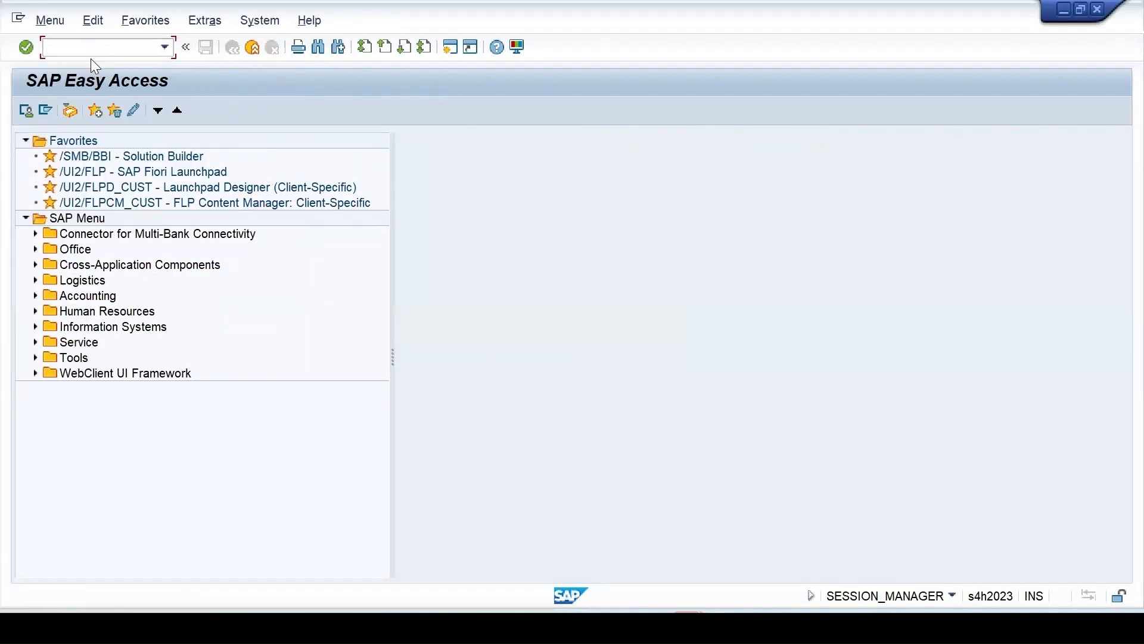
Start MM01 for material 565P with industry Mechanical engineering and type VERP Packaging
text(mm01)
key(Return)
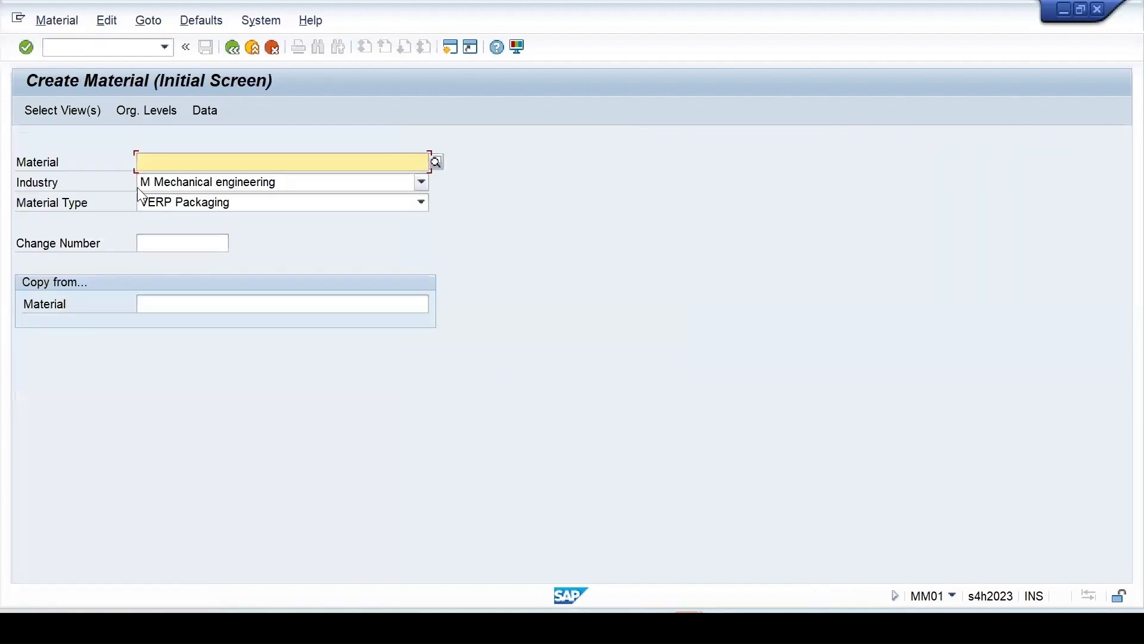
click(165, 162)
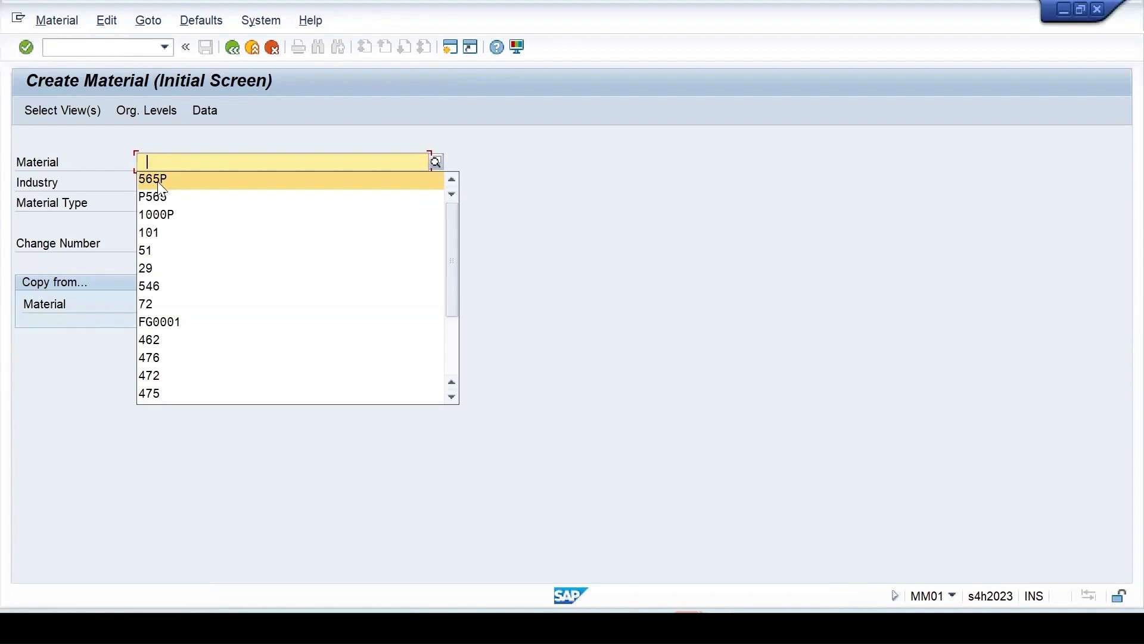
click(164, 178)
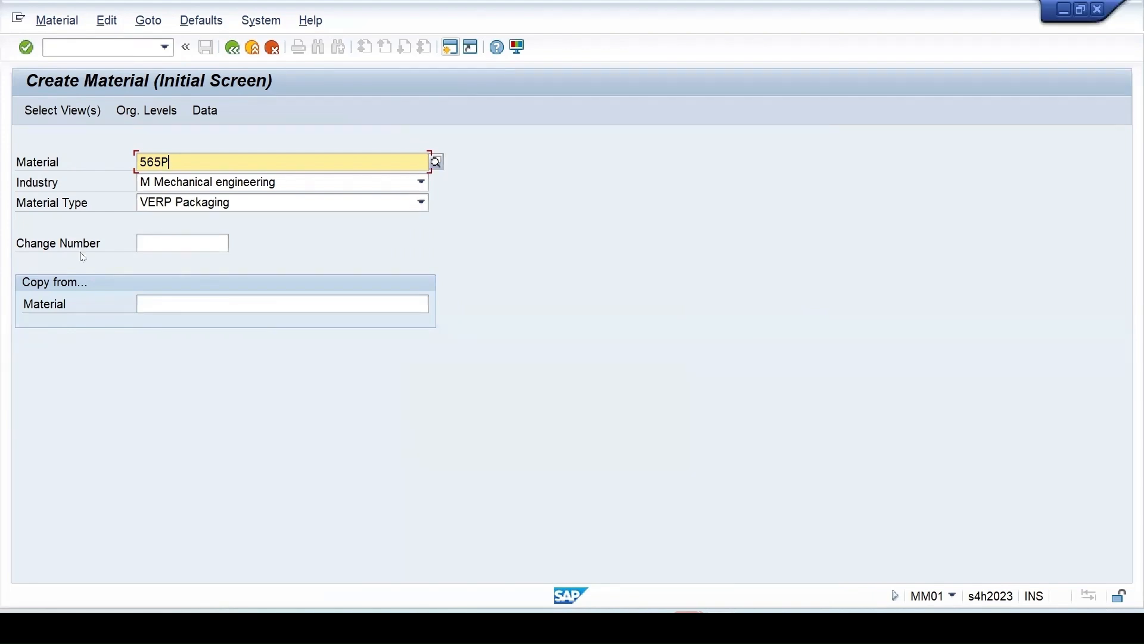
key(Return)
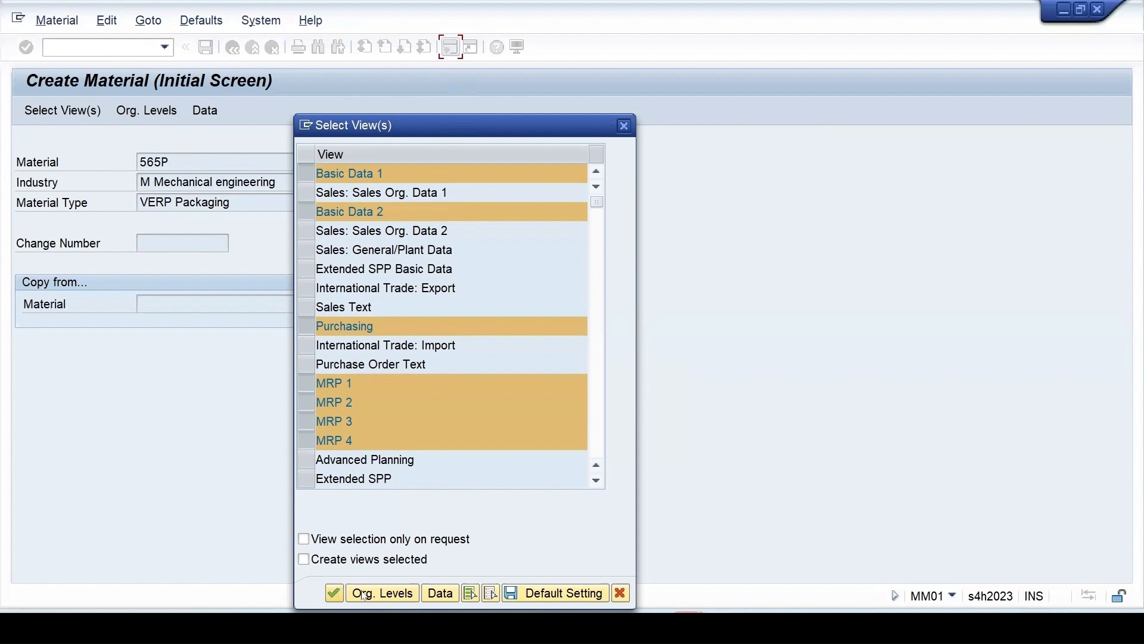
Select plant 1710 and enter the material description Pack2
click(381, 593)
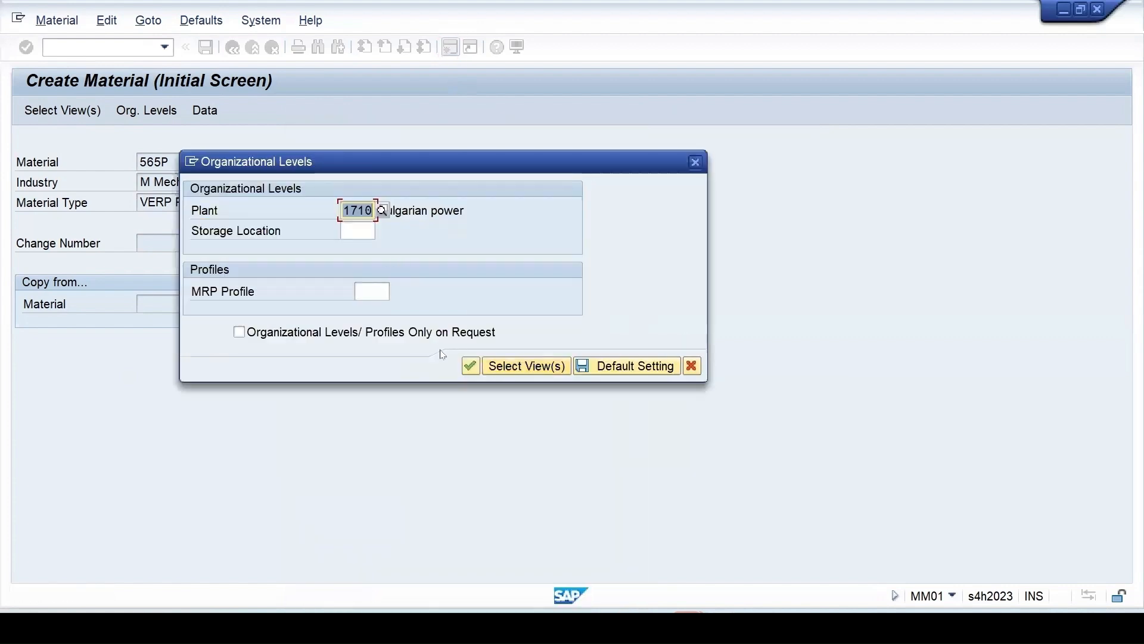
click(470, 366)
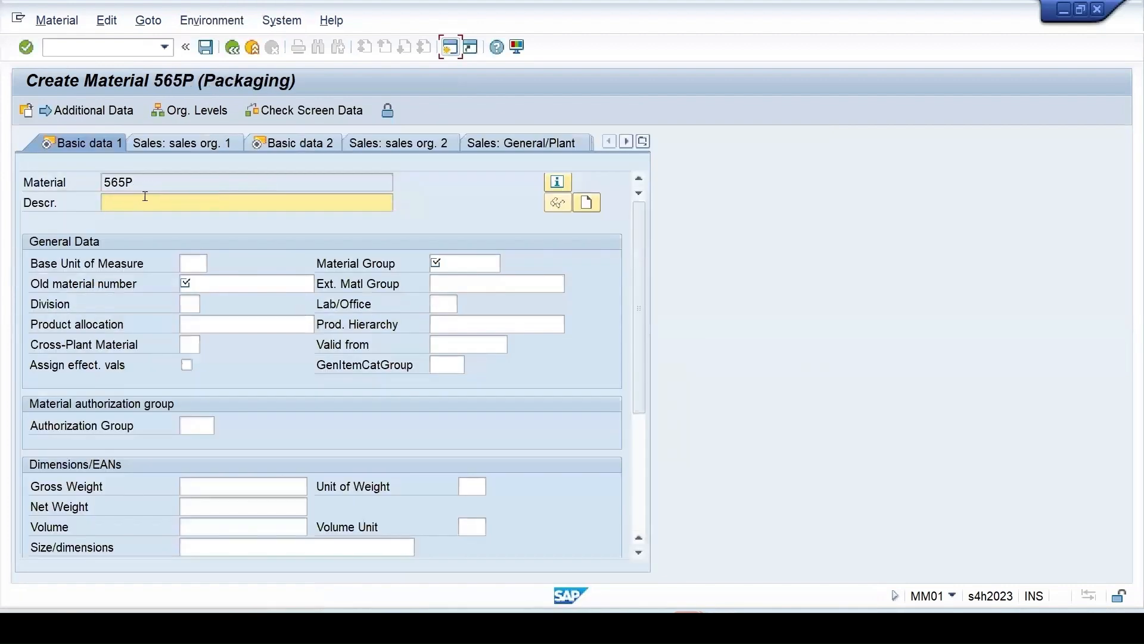
click(122, 204)
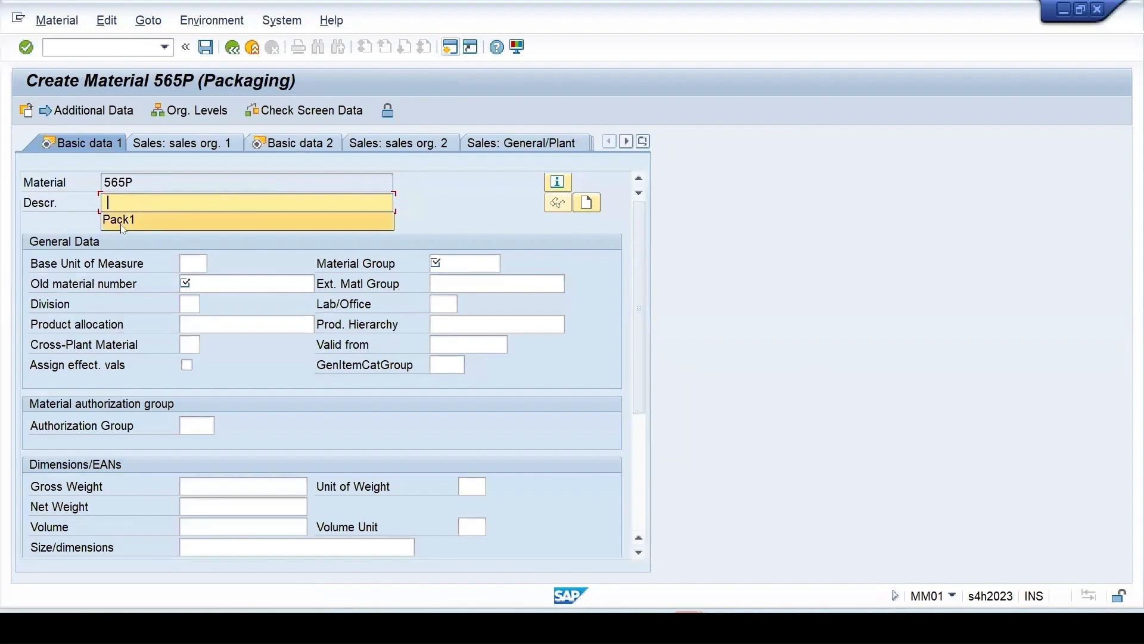
click(121, 220)
key(BackSpace)
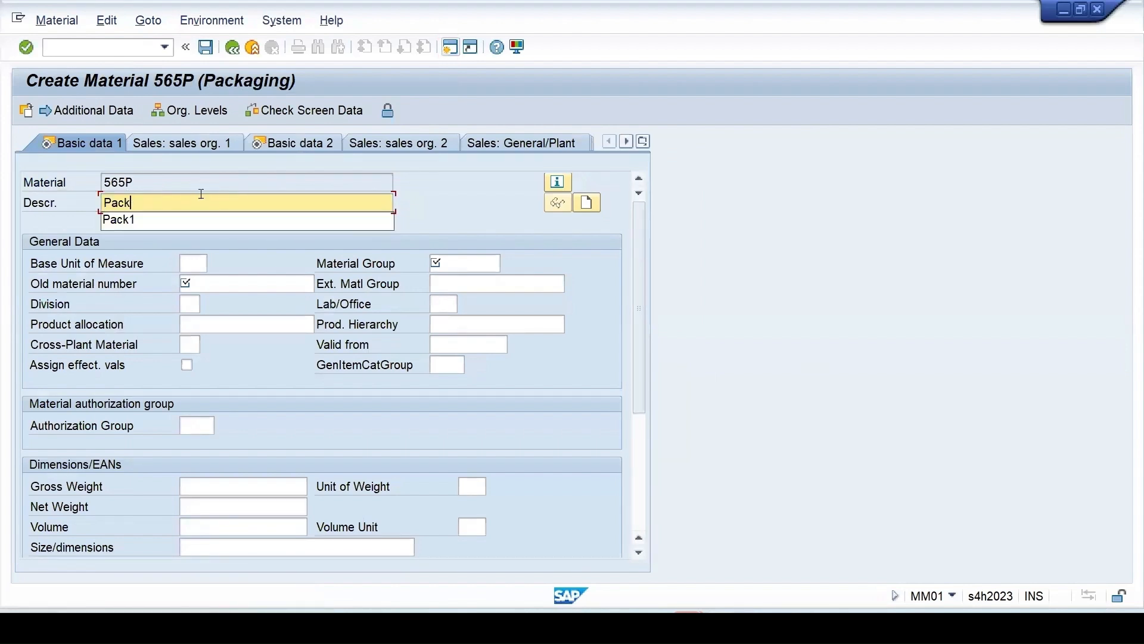
text(2)
Set old material number to Pack2 and material group to 02
click(213, 284)
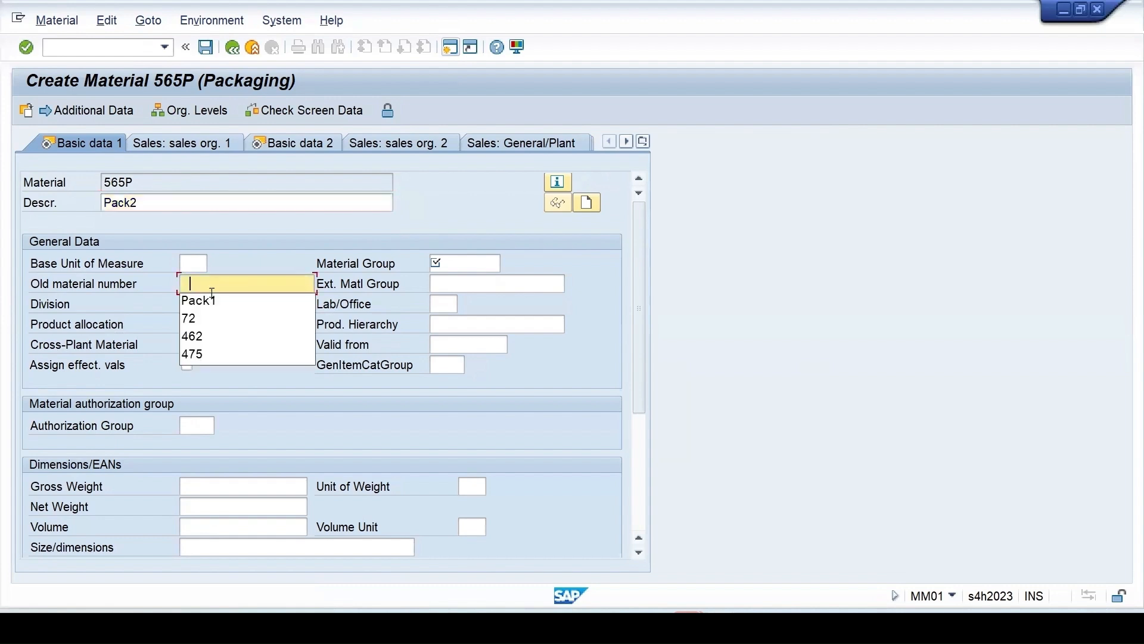
click(207, 304)
drag(144, 204, 13, 206)
key(ctrl+c)
drag(223, 285, 52, 284)
key(ctrl+v)
click(497, 262)
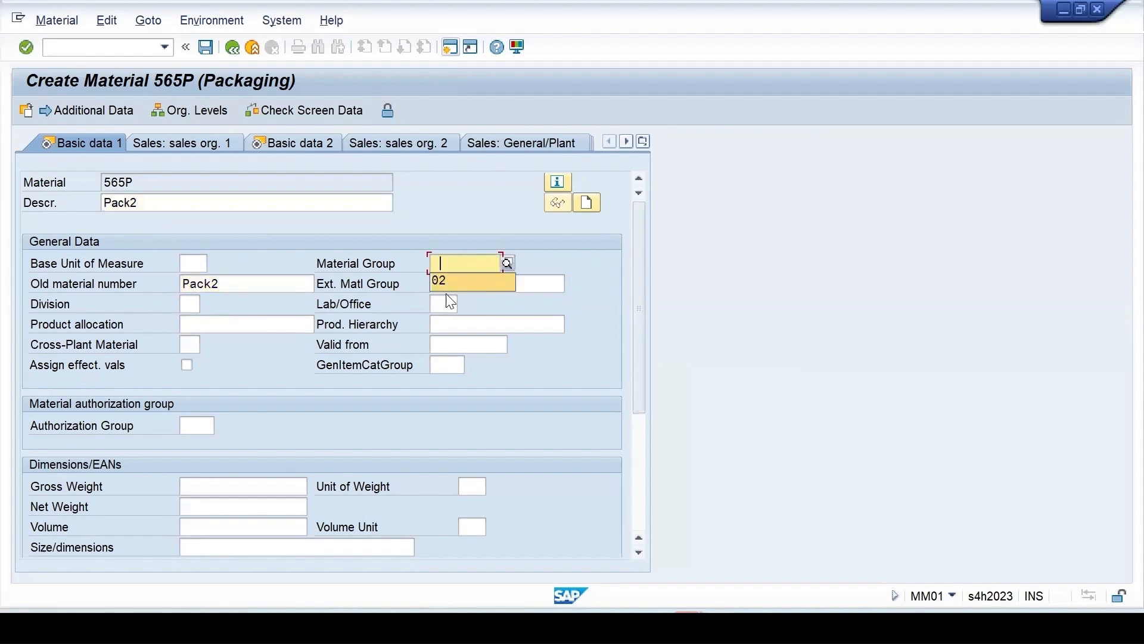
click(451, 282)
key(Return)
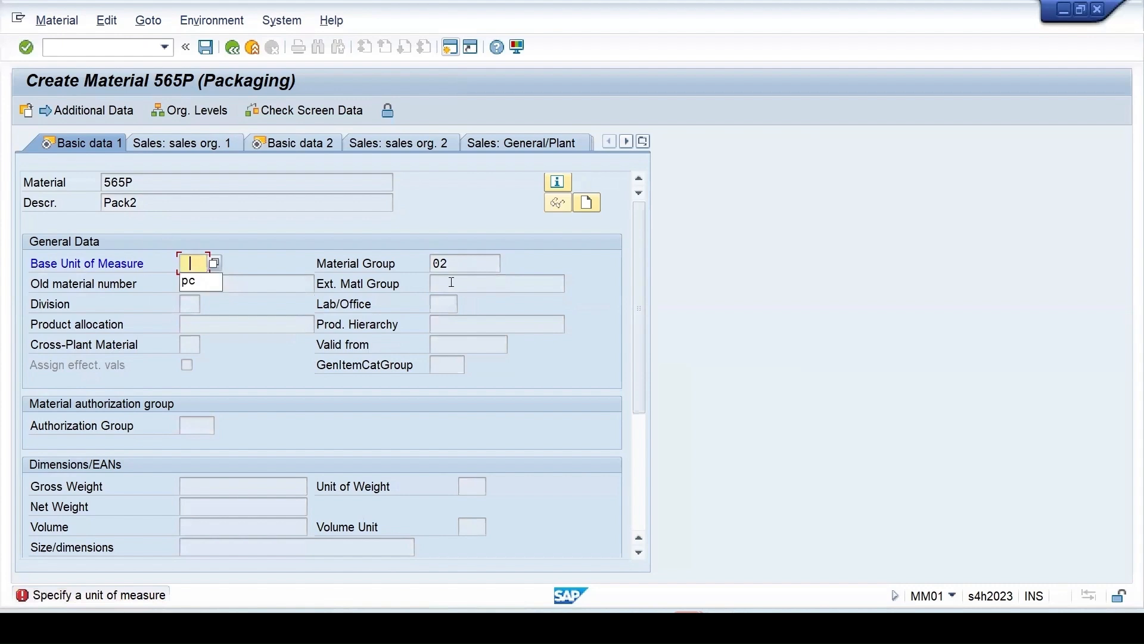
Set base unit PC and the suggested basic material on Basic Data 2
click(181, 281)
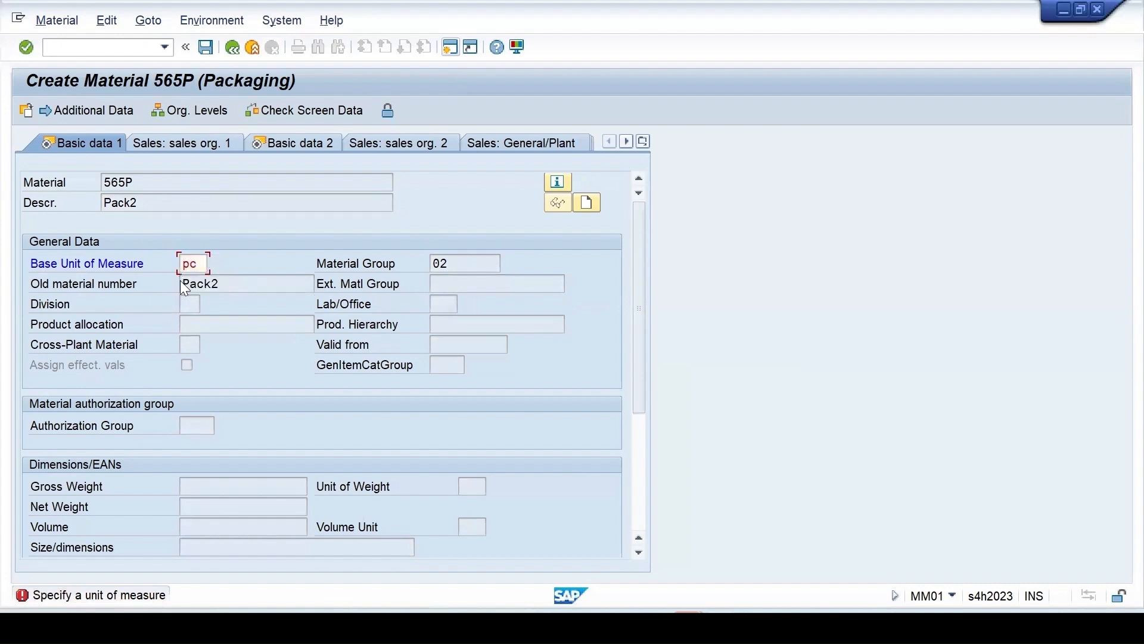
key(Return)
click(201, 308)
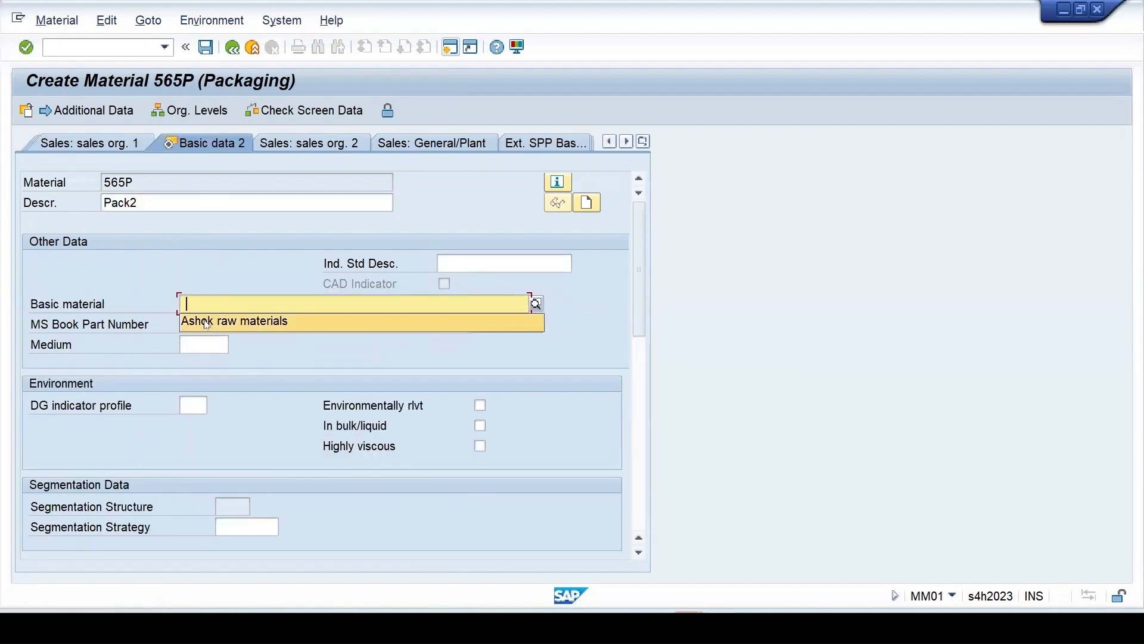
click(206, 320)
key(Return)
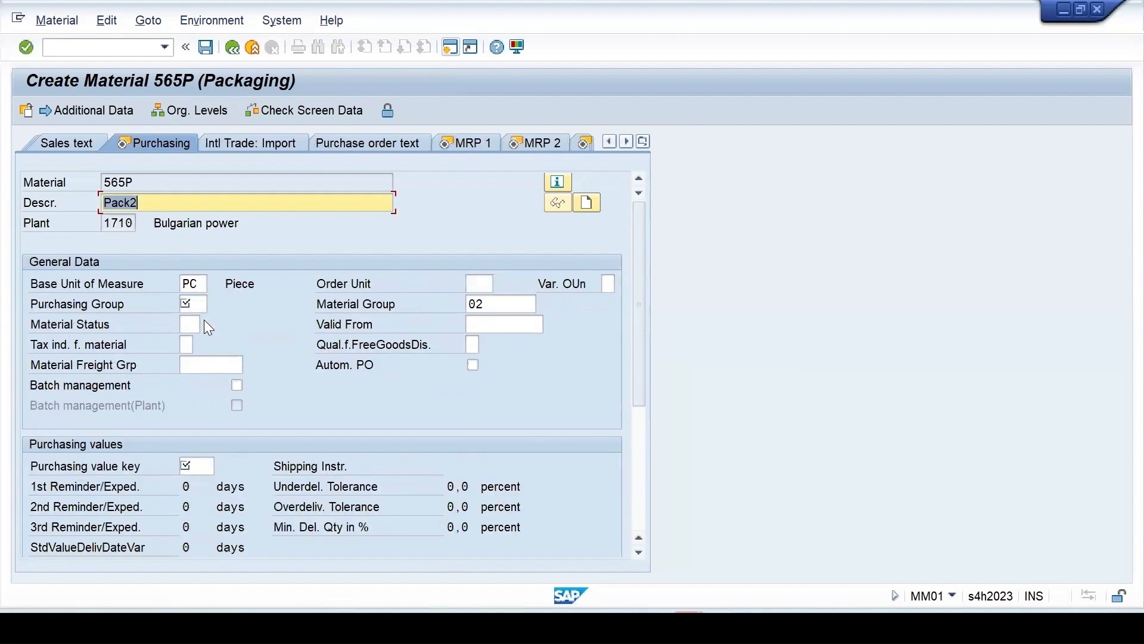
Set purchasing group 001 and purchasing value key 1, accepting the warning
click(194, 303)
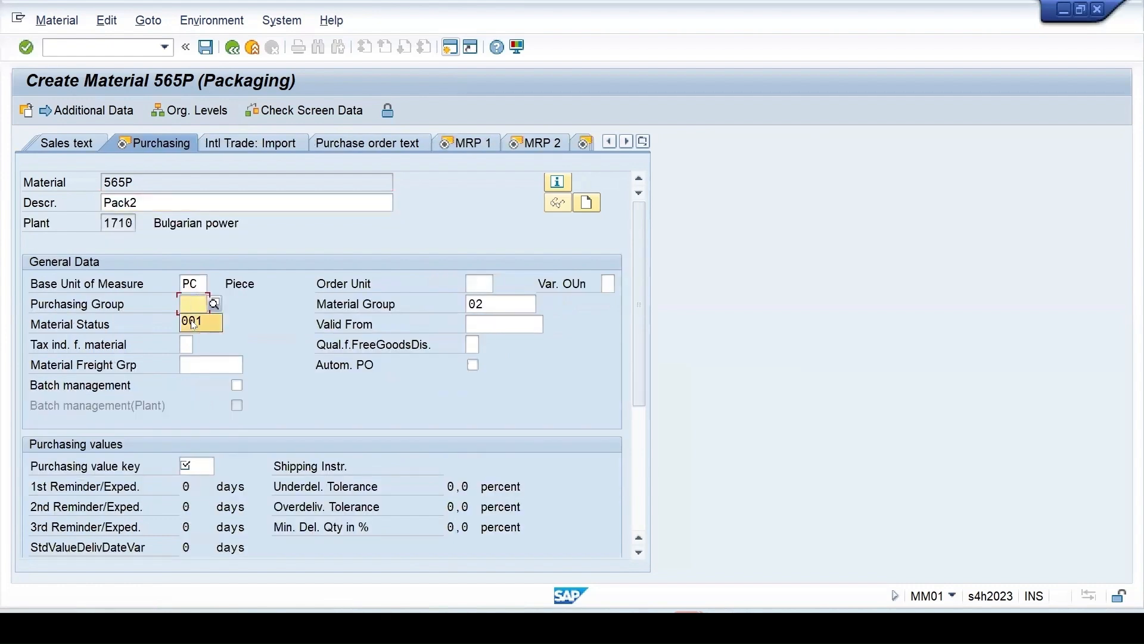
click(193, 323)
key(Return)
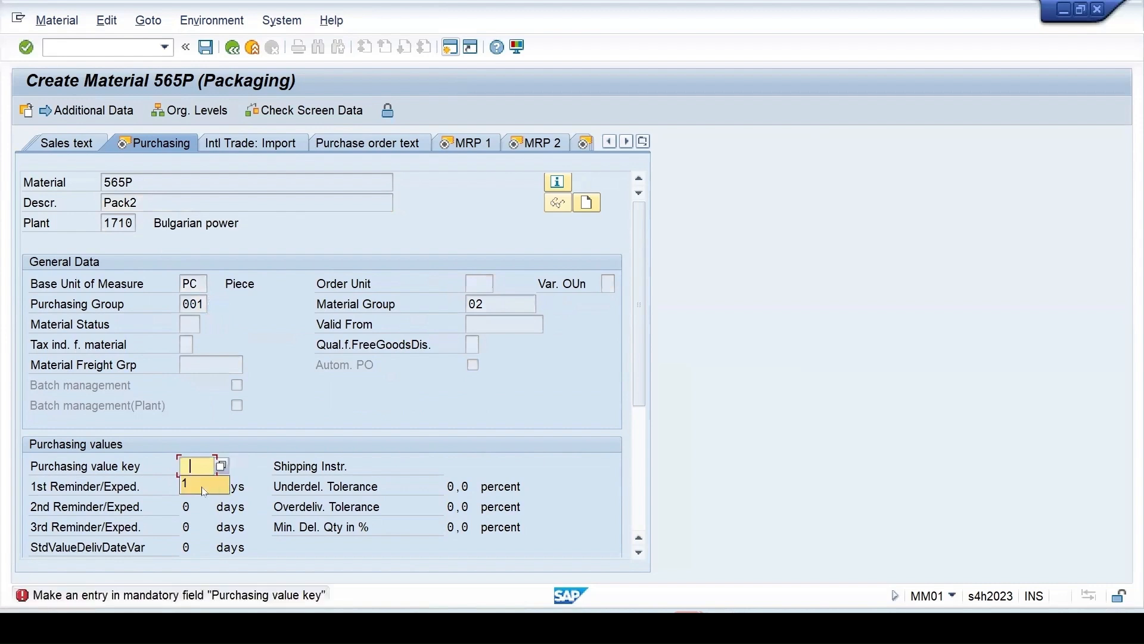
text(1)
key(Return)
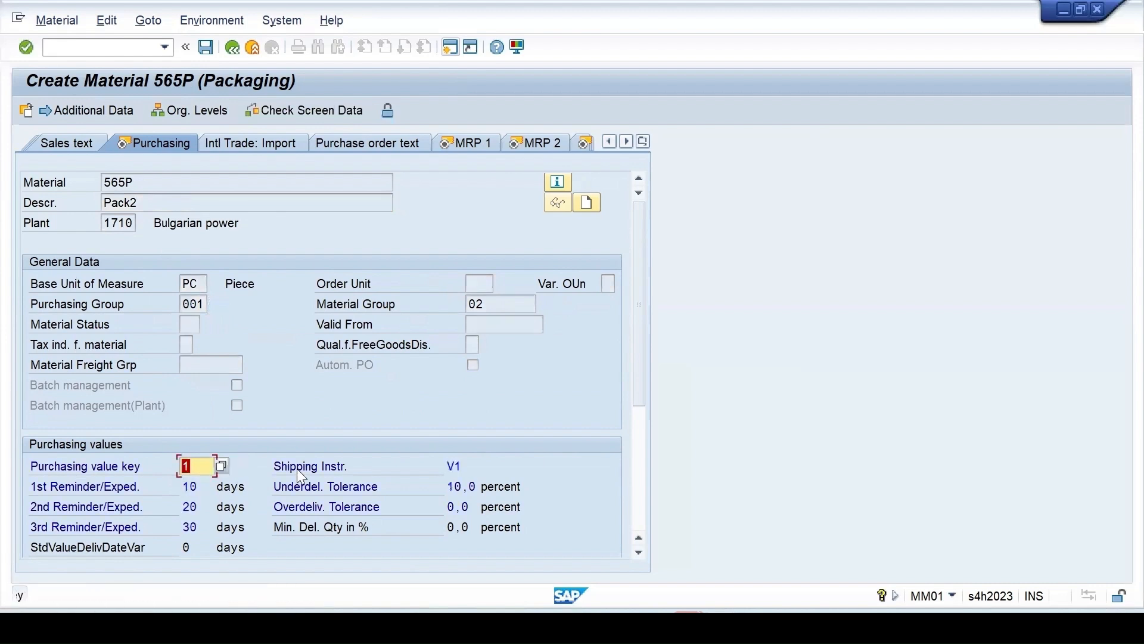
key(Return)
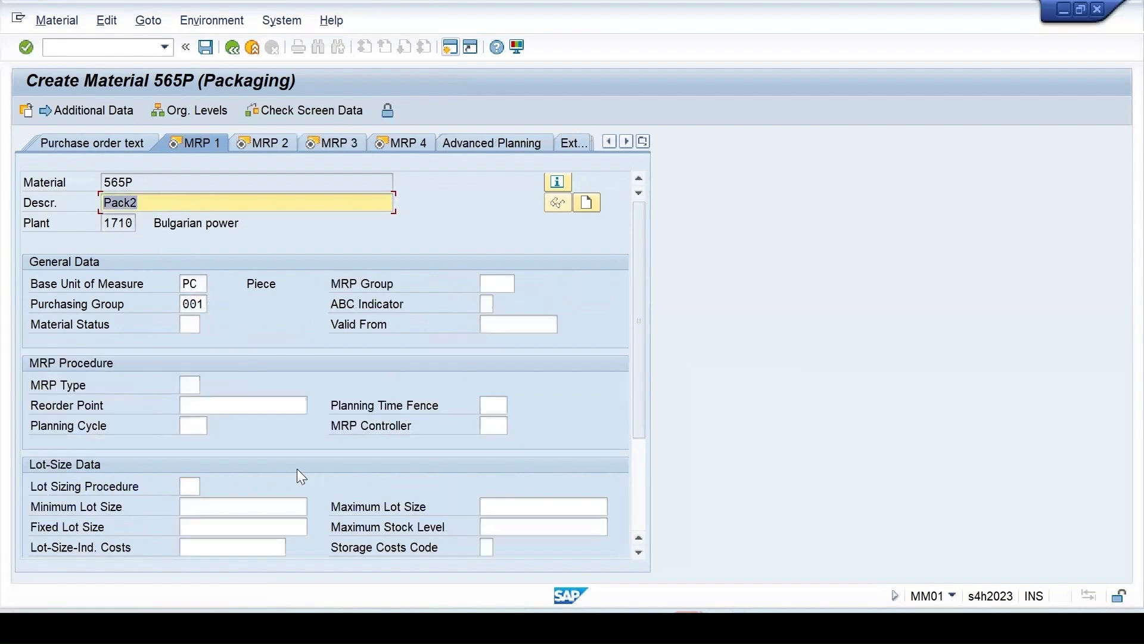
On MRP 1, set MRP type pd, MRP controller 001 and lot size ex
key(Return)
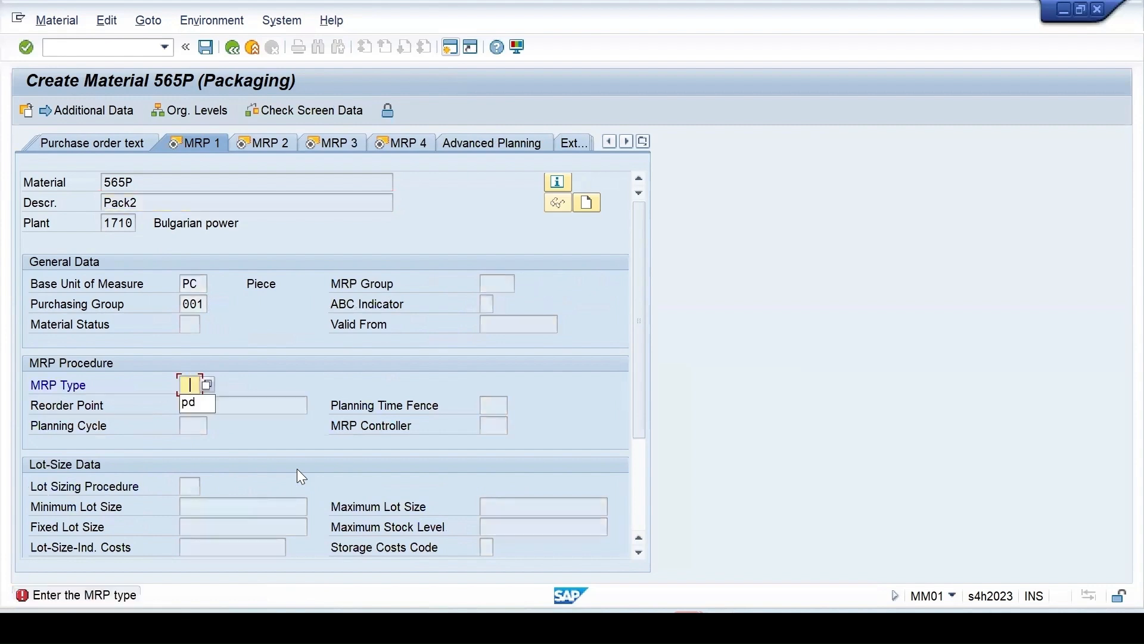
click(188, 404)
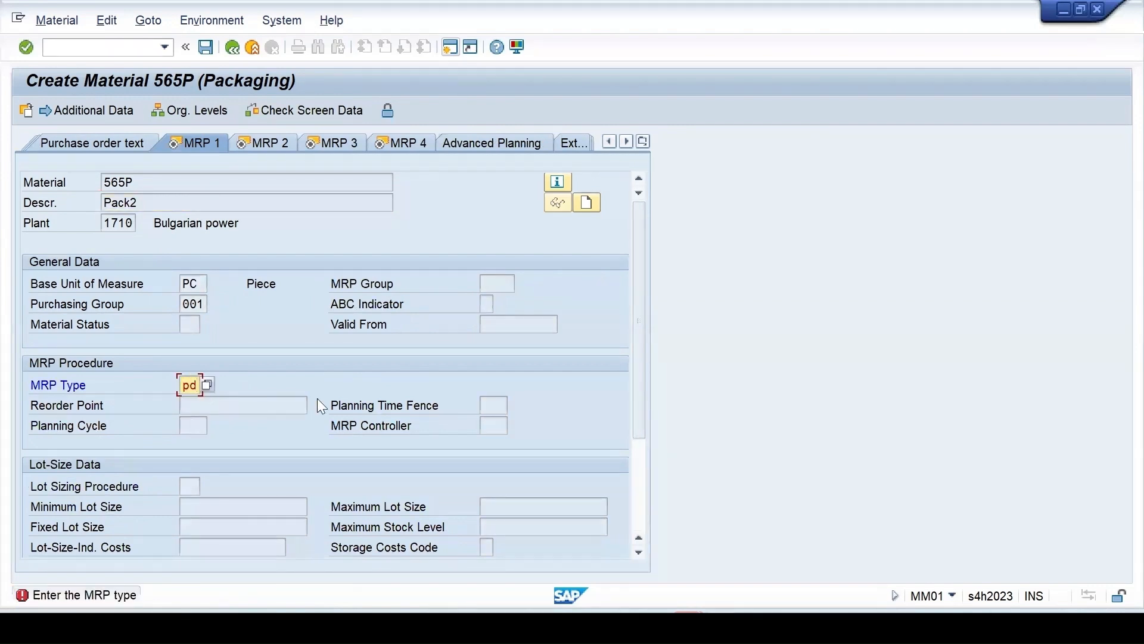
key(Return)
click(493, 427)
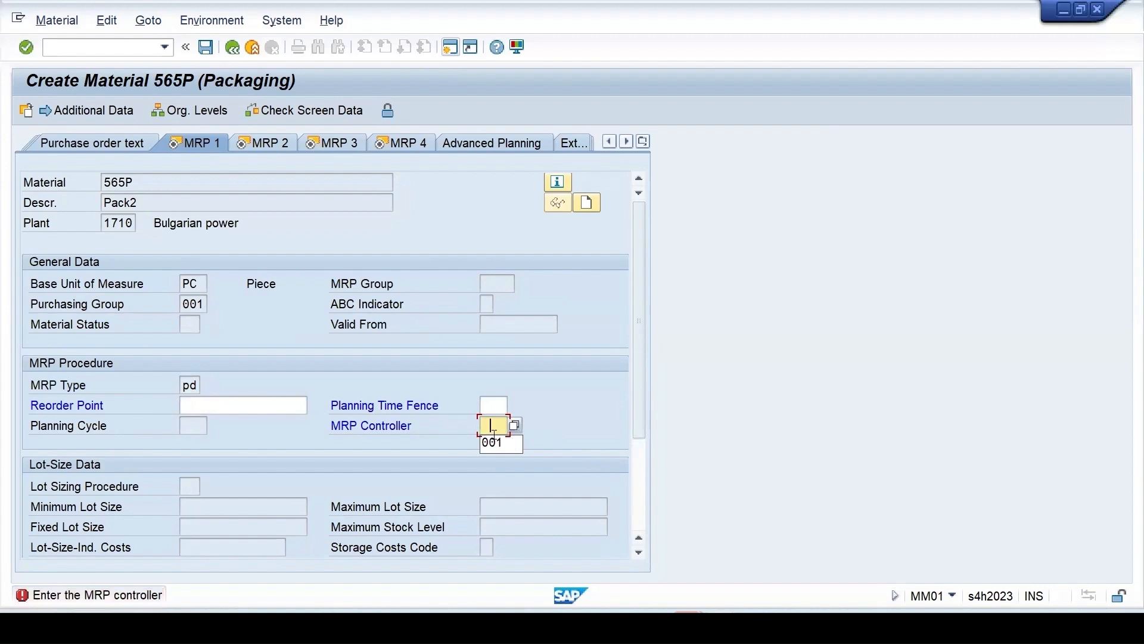
key(Return)
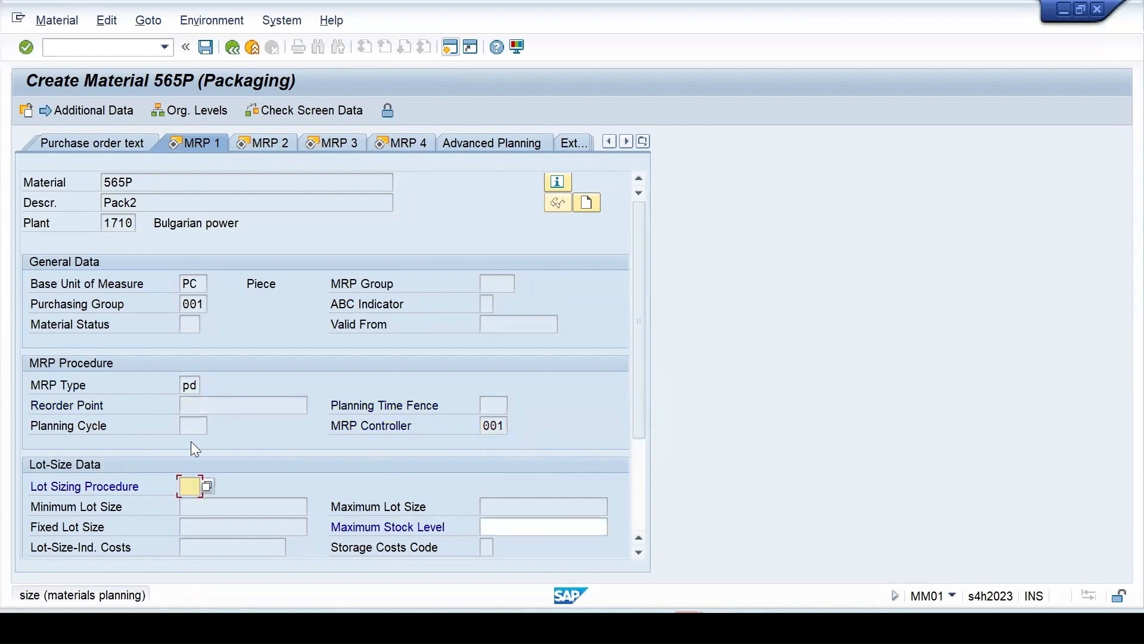
click(190, 487)
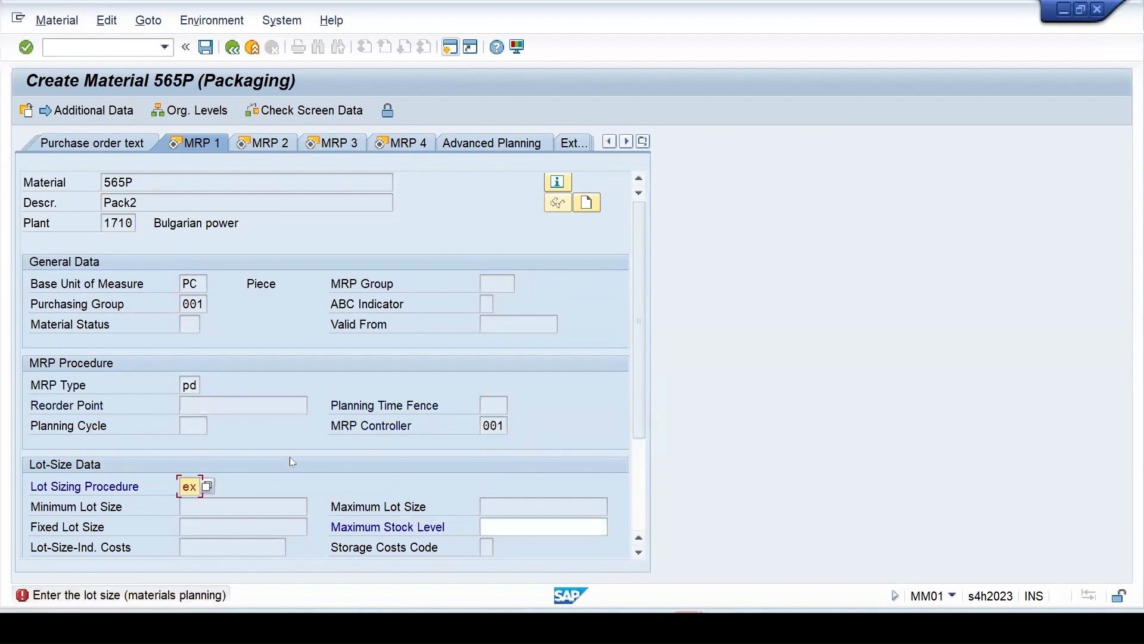
key(Return)
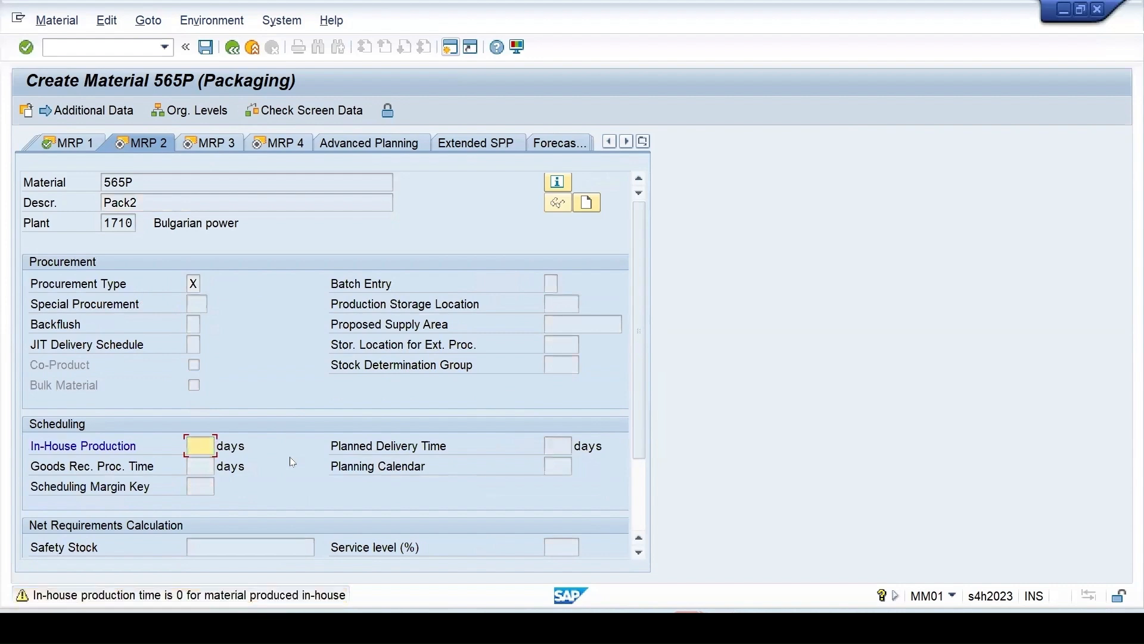
key(Return)
Enter availability check 01 and advance through MRP 4 to plant storage data
click(195, 485)
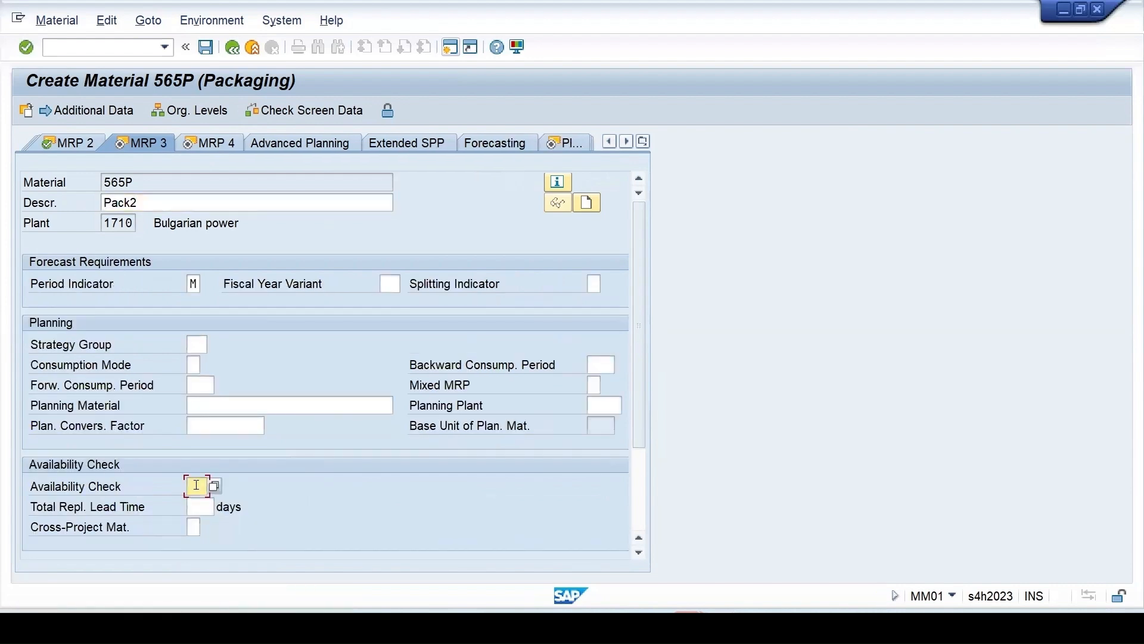
text(01)
key(Return)
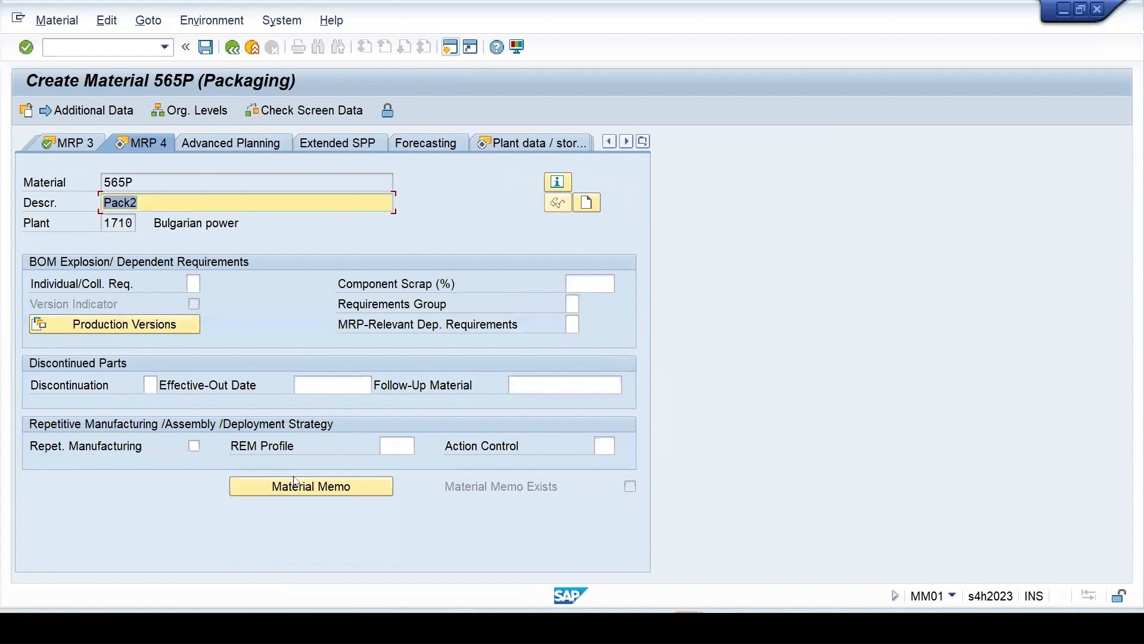
key(Return)
click(189, 304)
Set temperature conditions 01 and unit of issue EA
text(01)
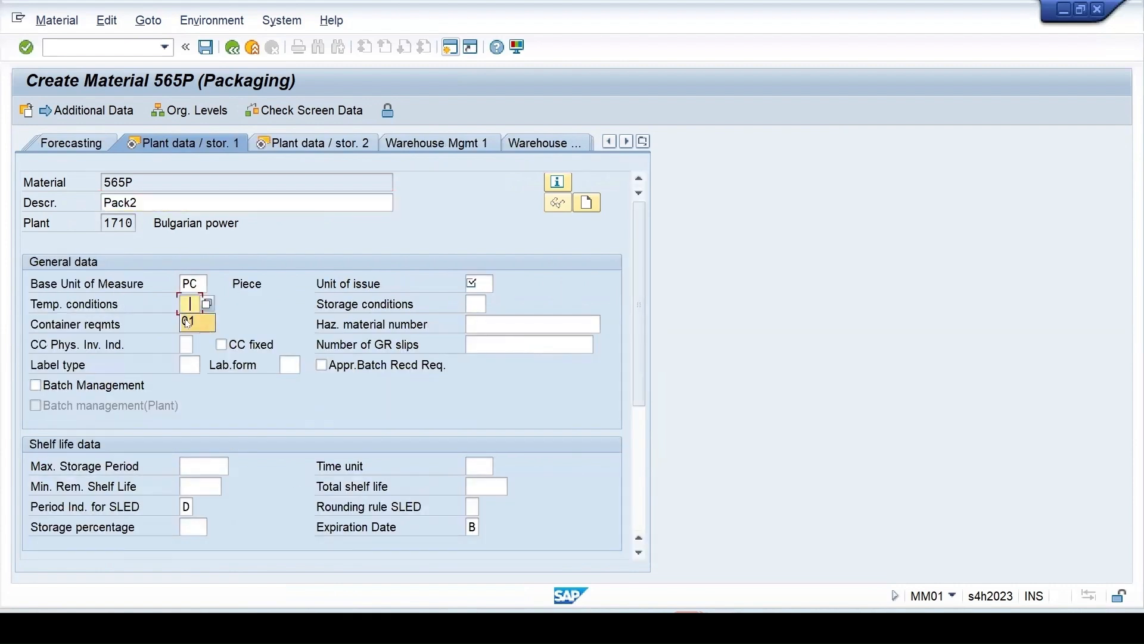
click(475, 284)
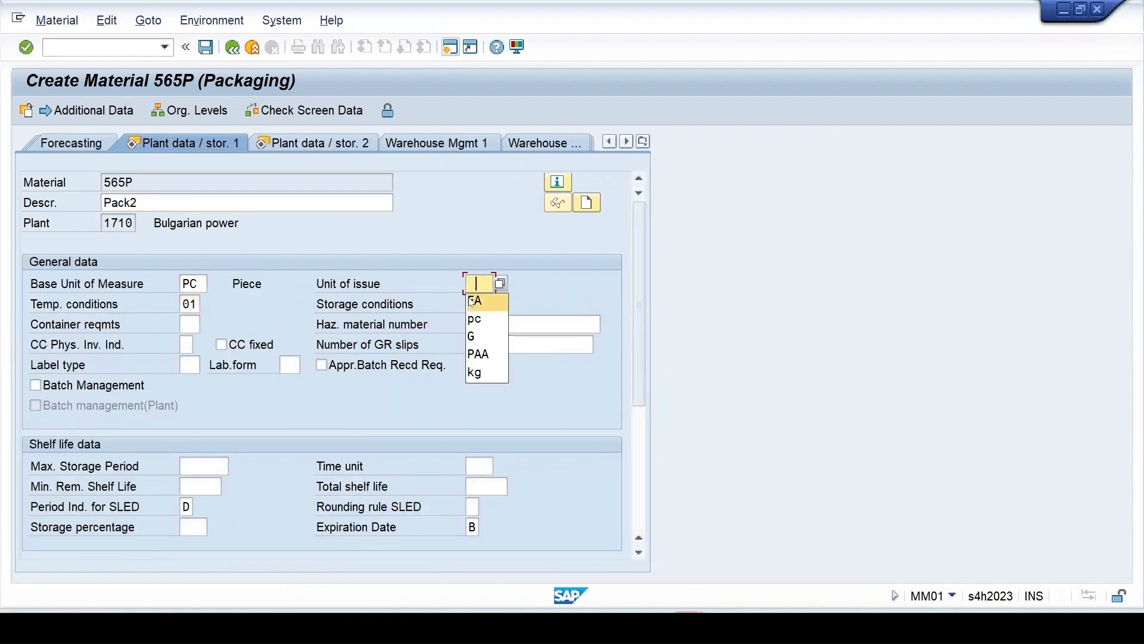
click(471, 299)
key(Return)
Define the 1 EA = 1 PC conversion and proceed past the profit-center warning
text(1)
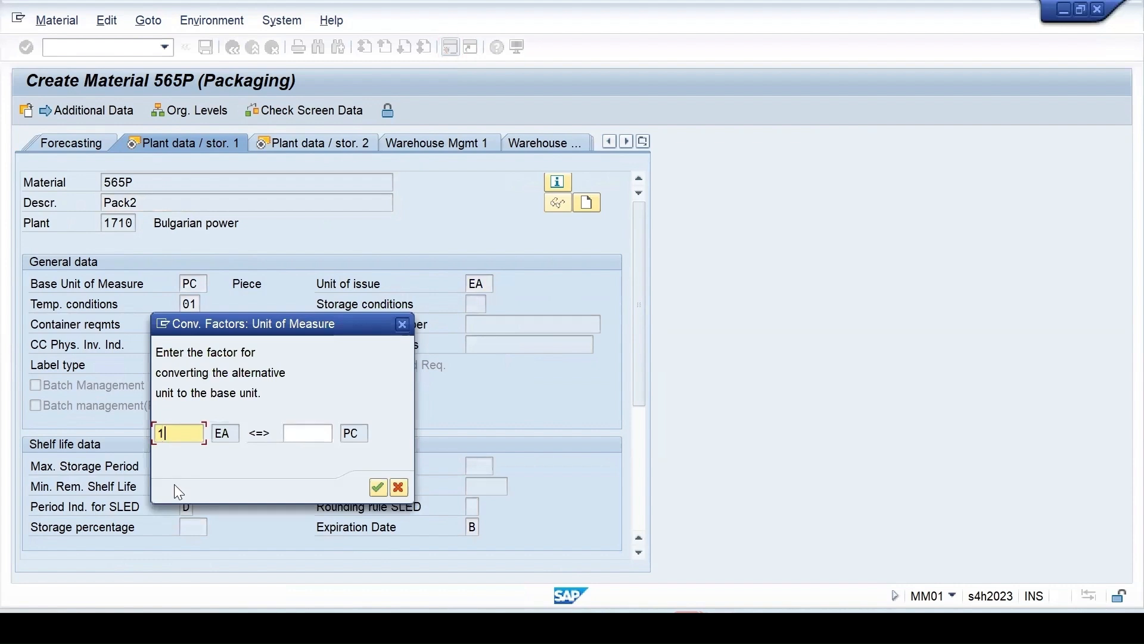
click(304, 438)
text(1)
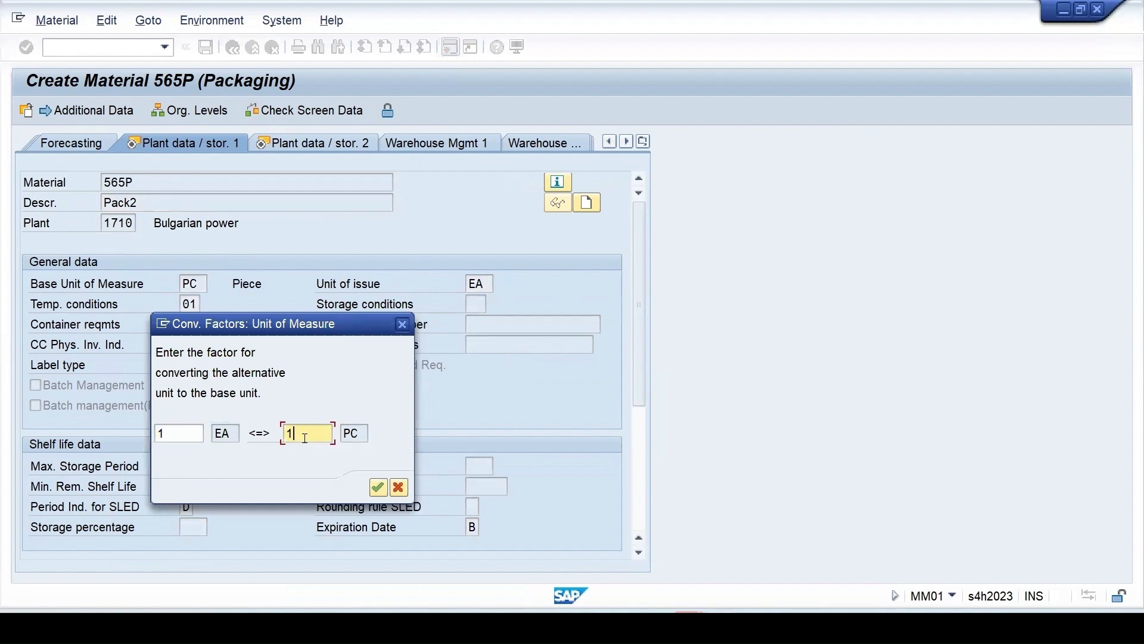
key(Return)
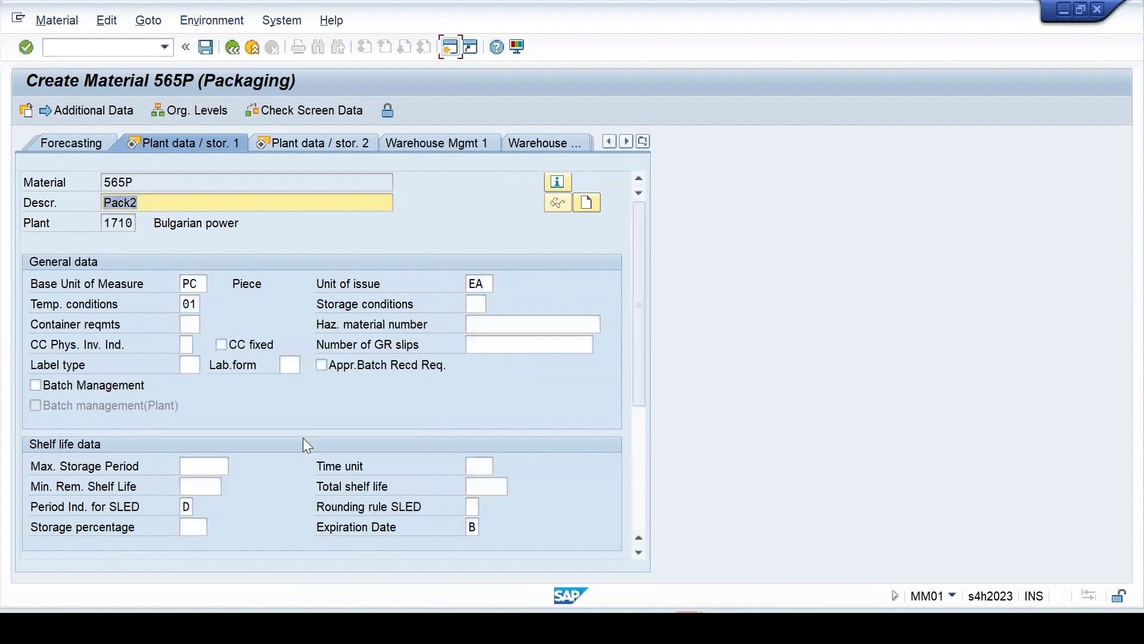
key(Return)
key(Return)
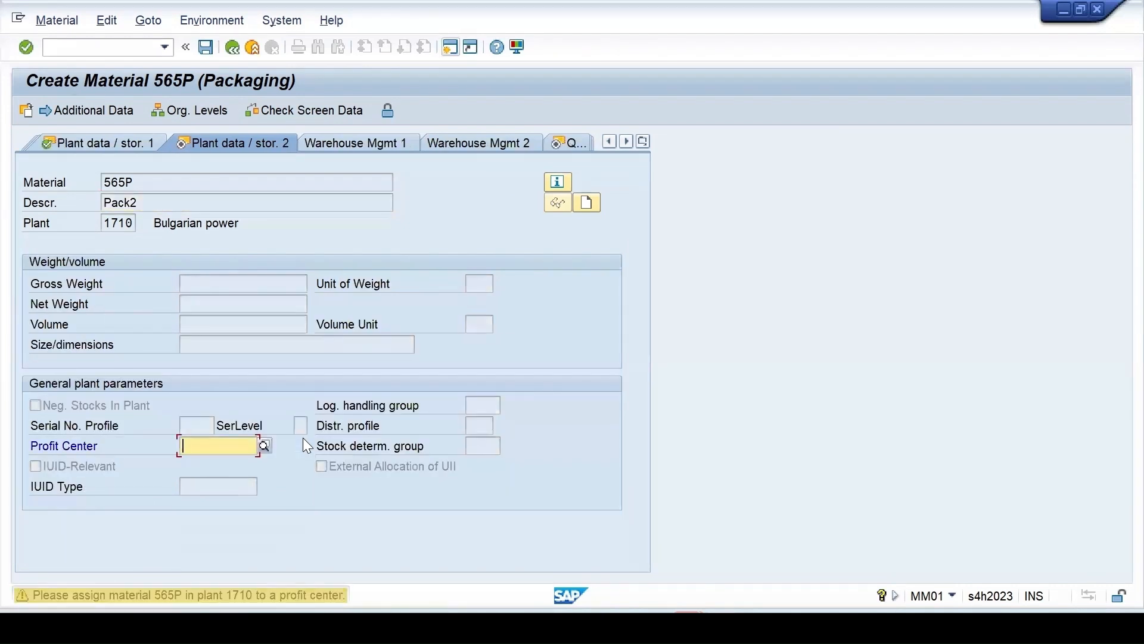
key(Return)
key(Return)
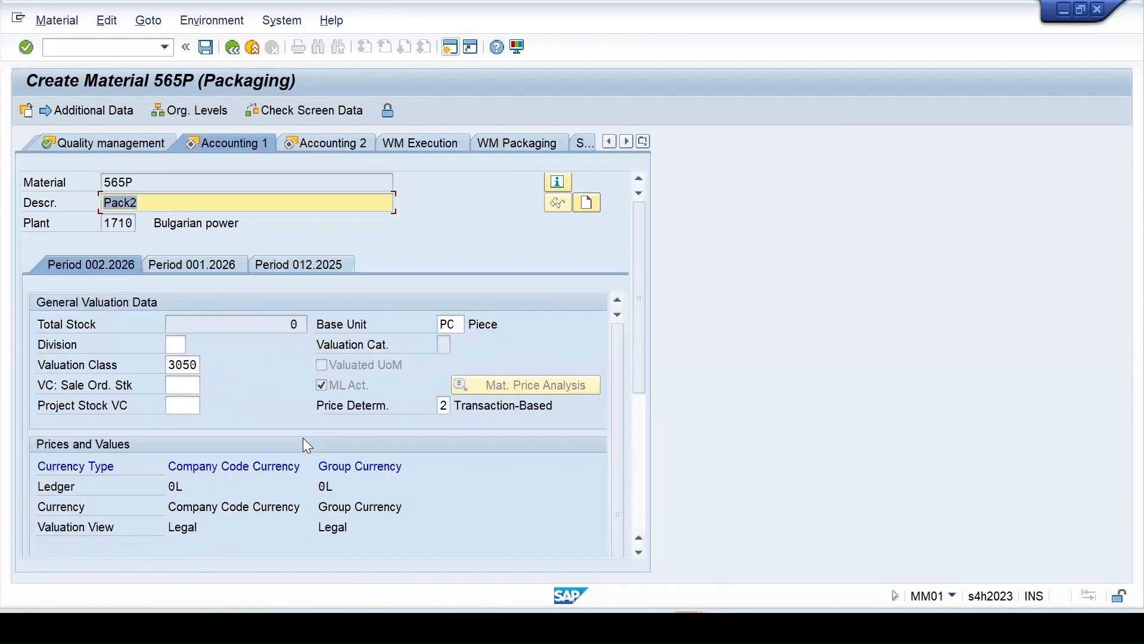
key(Return)
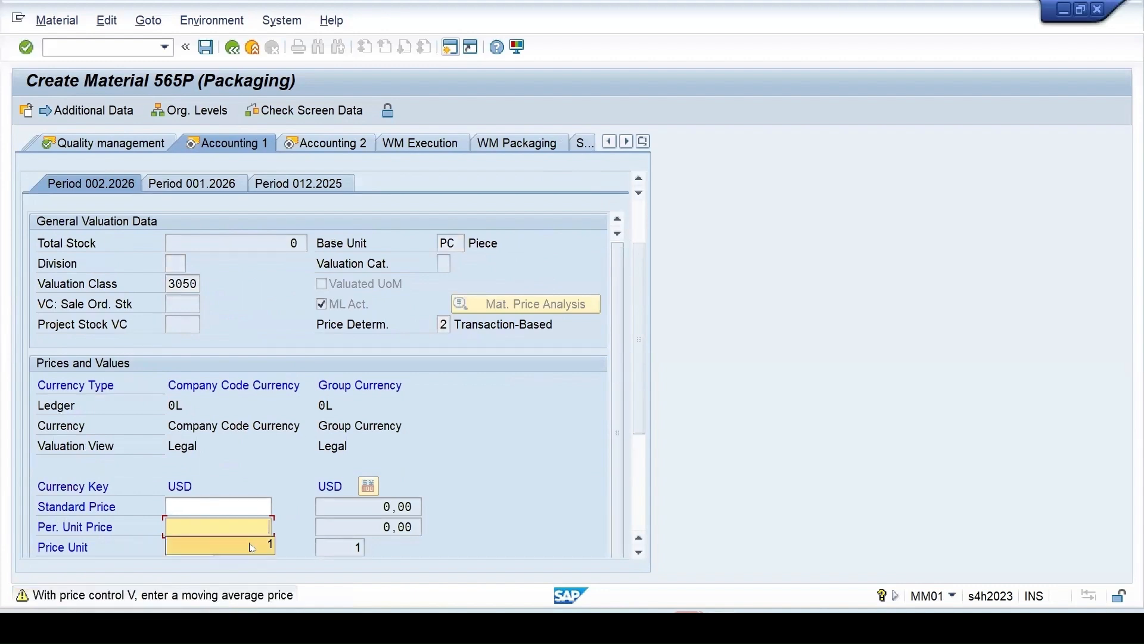
Enter per-unit price 1 on Accounting 1 and save material 565P
text(1)
key(Return)
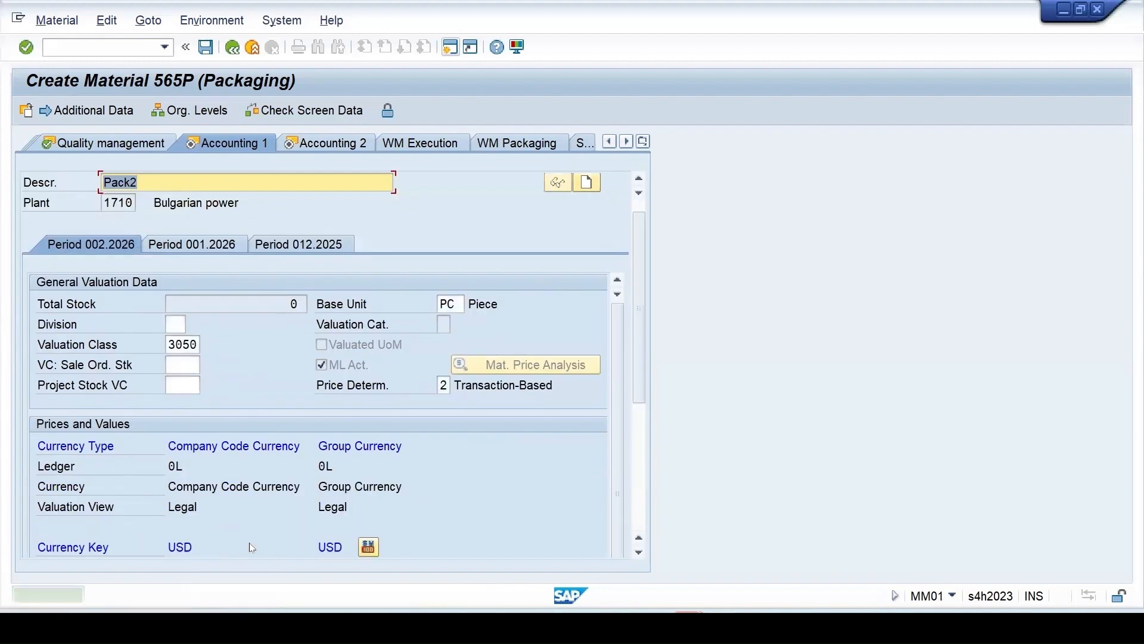
key(Return)
key(Return)
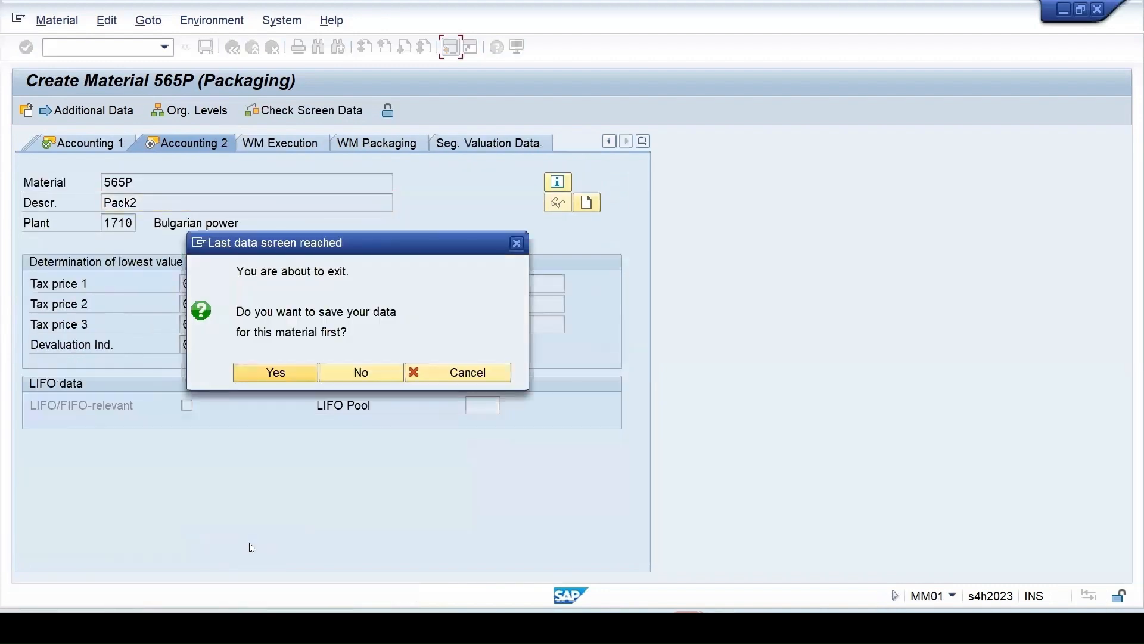
key(Return)
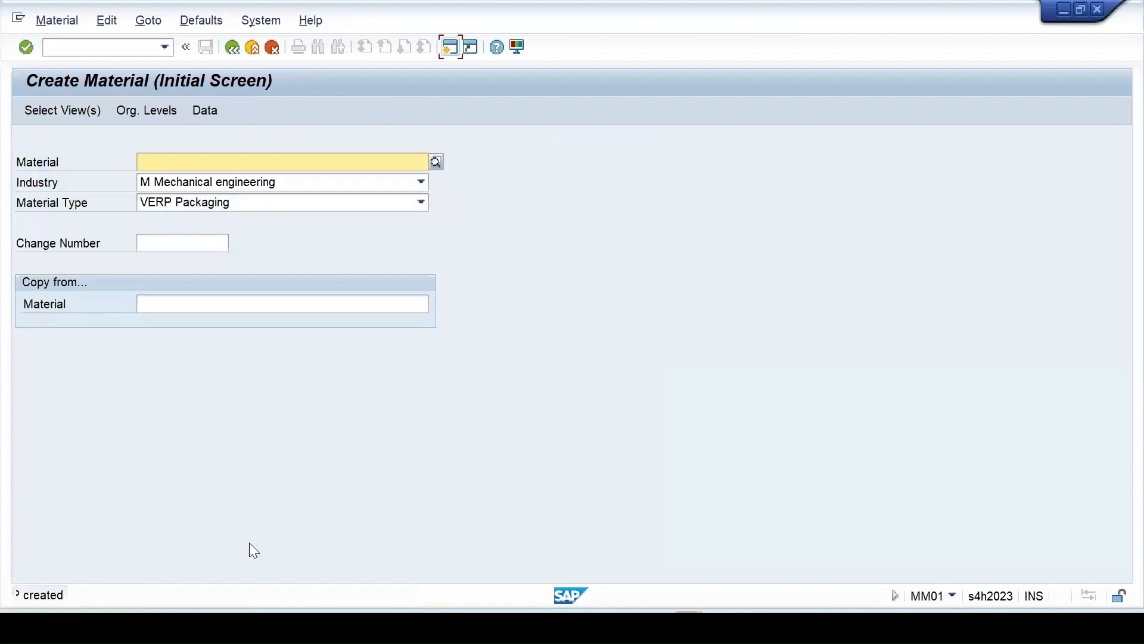
click(447, 51)
Run the MM60 materials list for plant 1710 and material type VERP
text(mm)
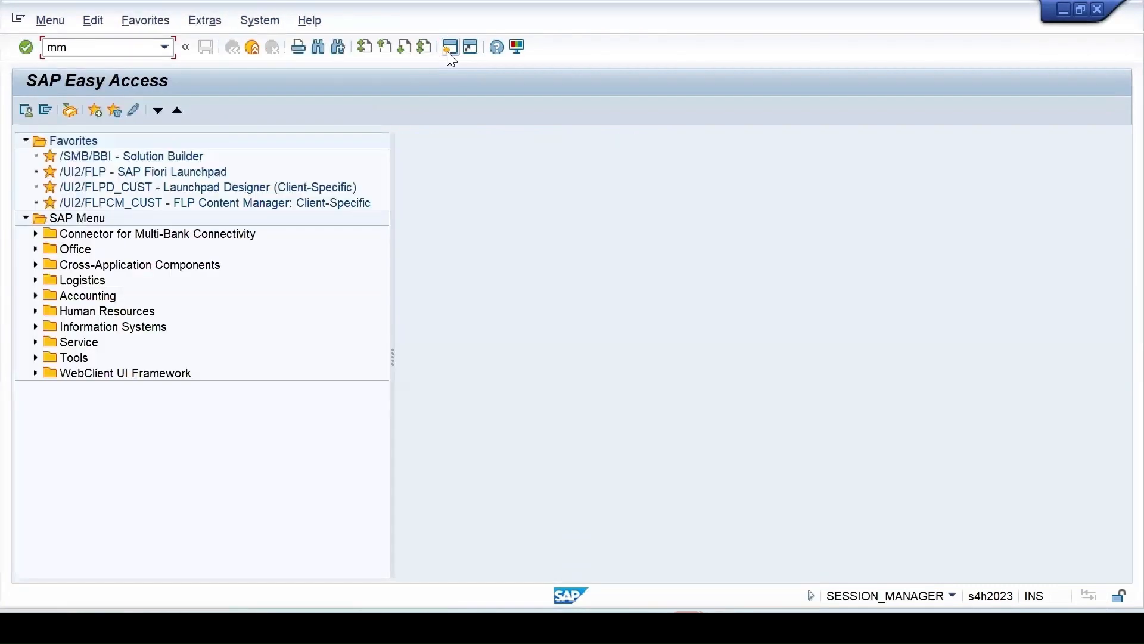
text(60)
key(Return)
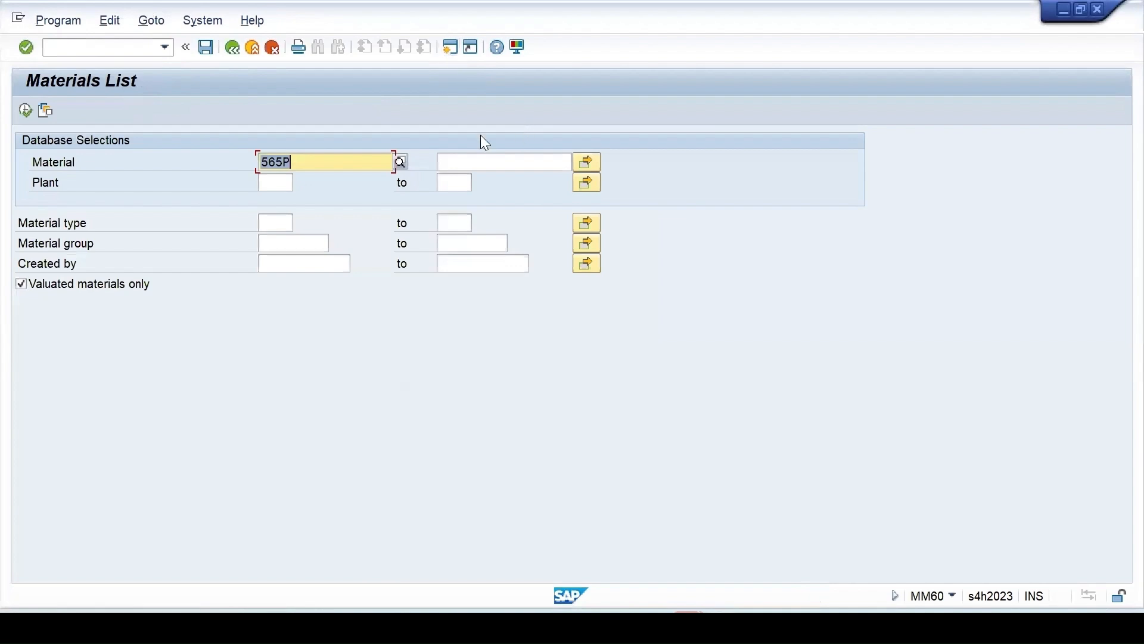
key(Delete)
click(289, 179)
text(1710)
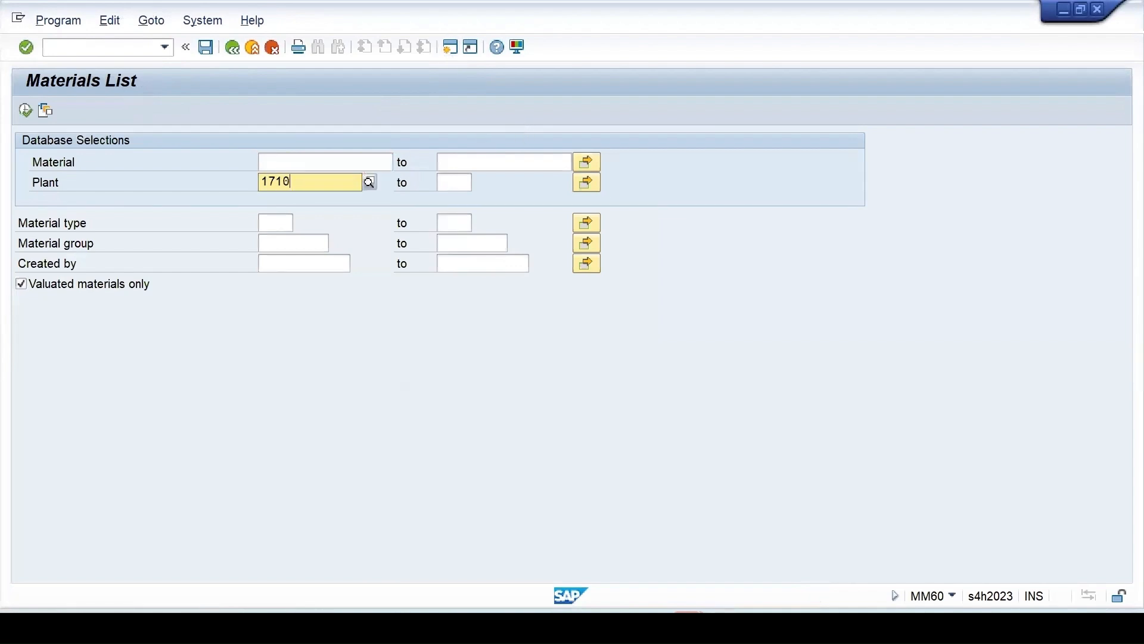
click(282, 222)
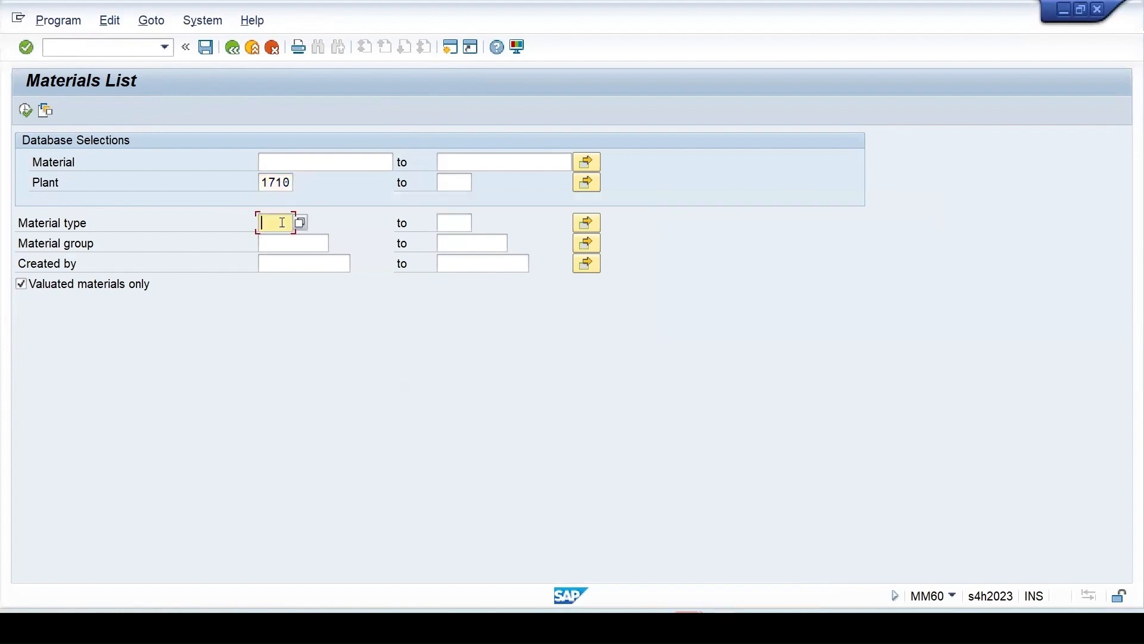
text(verp)
click(28, 110)
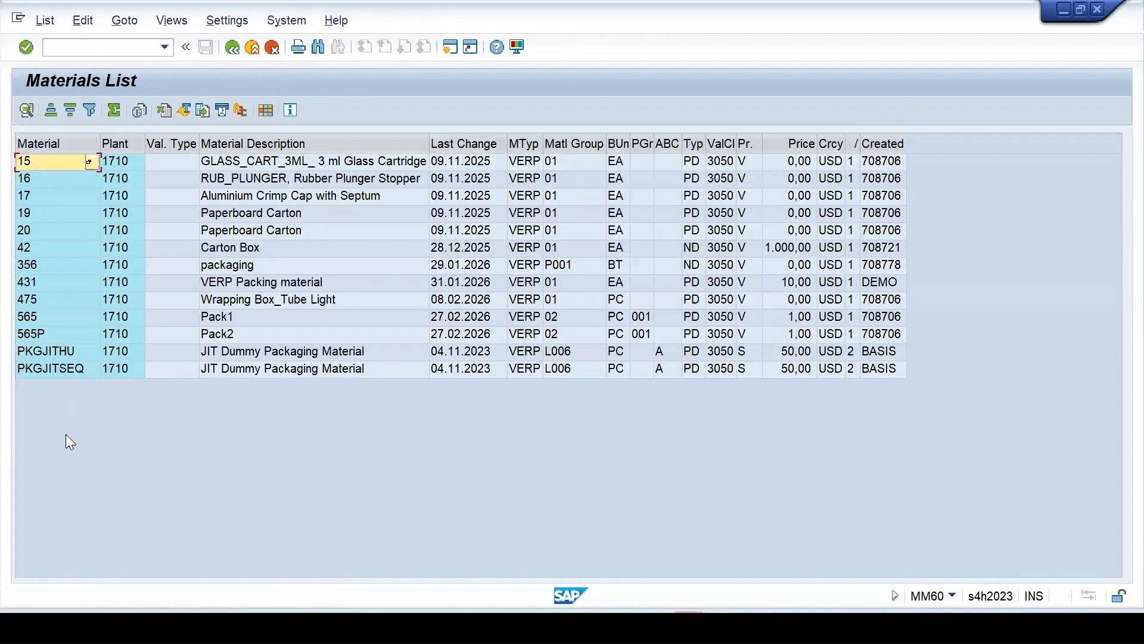
Compare the 565 Pack1 and 565P Pack2 rows in the list
click(35, 315)
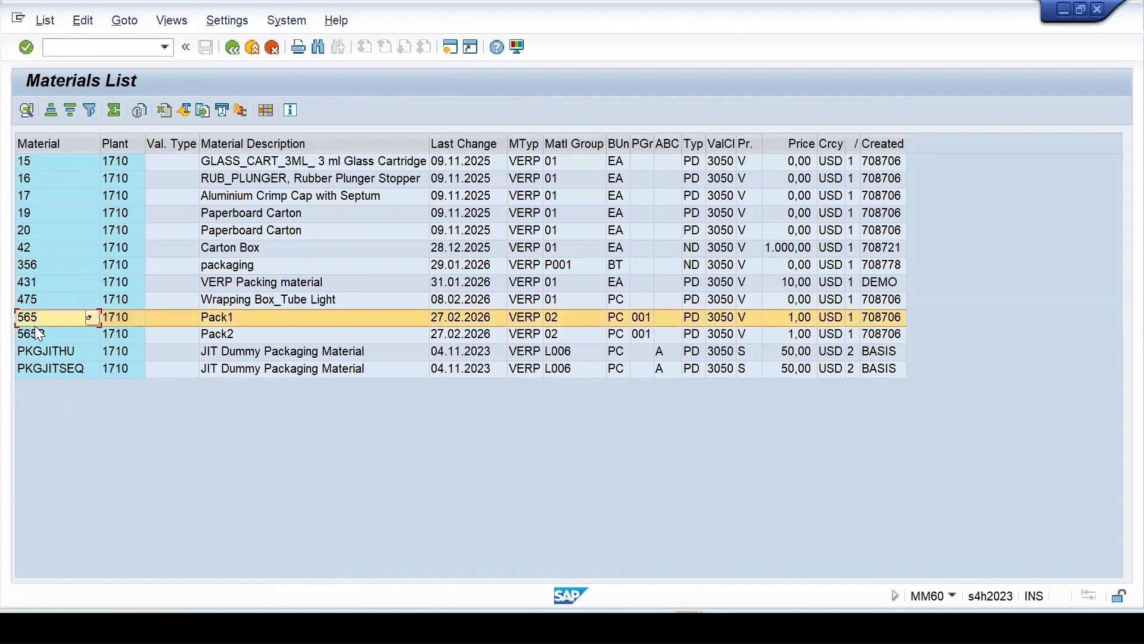
click(36, 337)
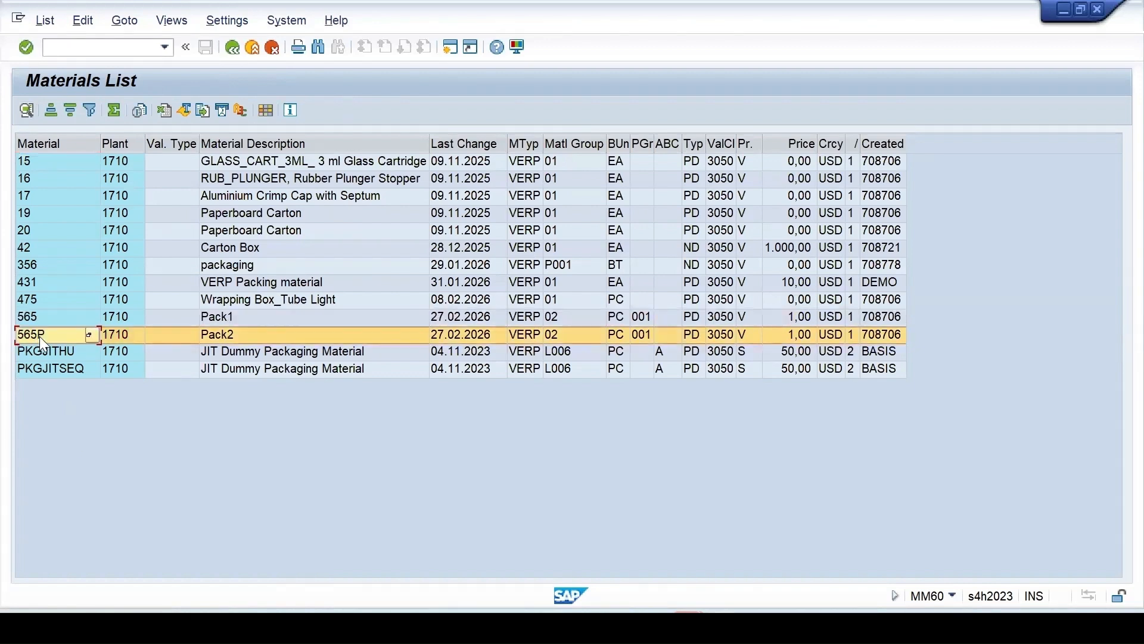
click(39, 320)
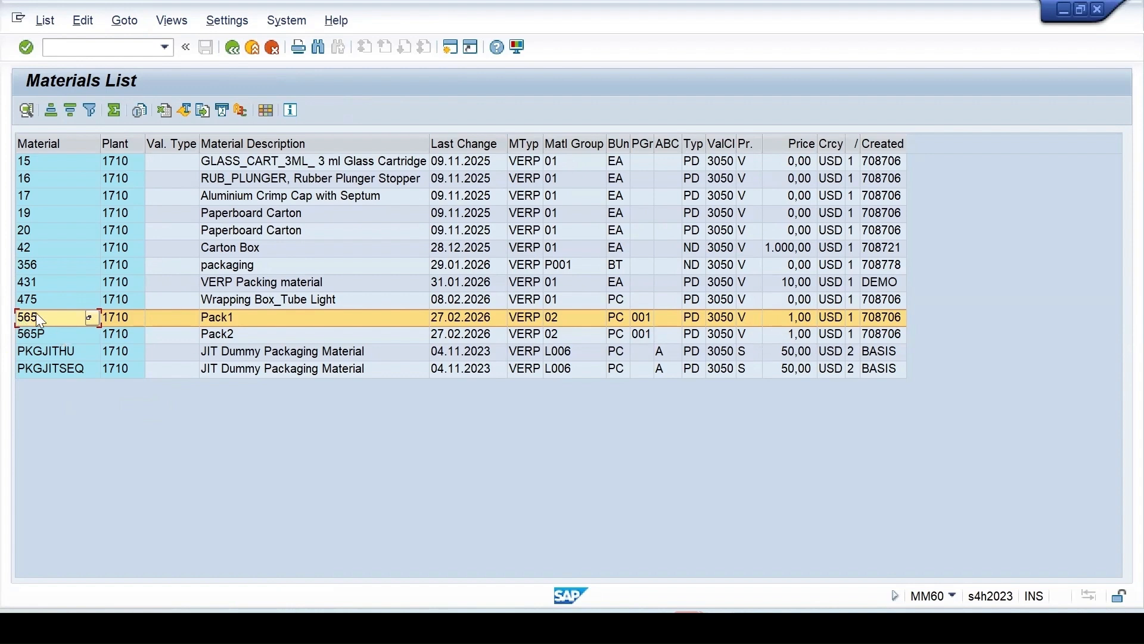
click(38, 335)
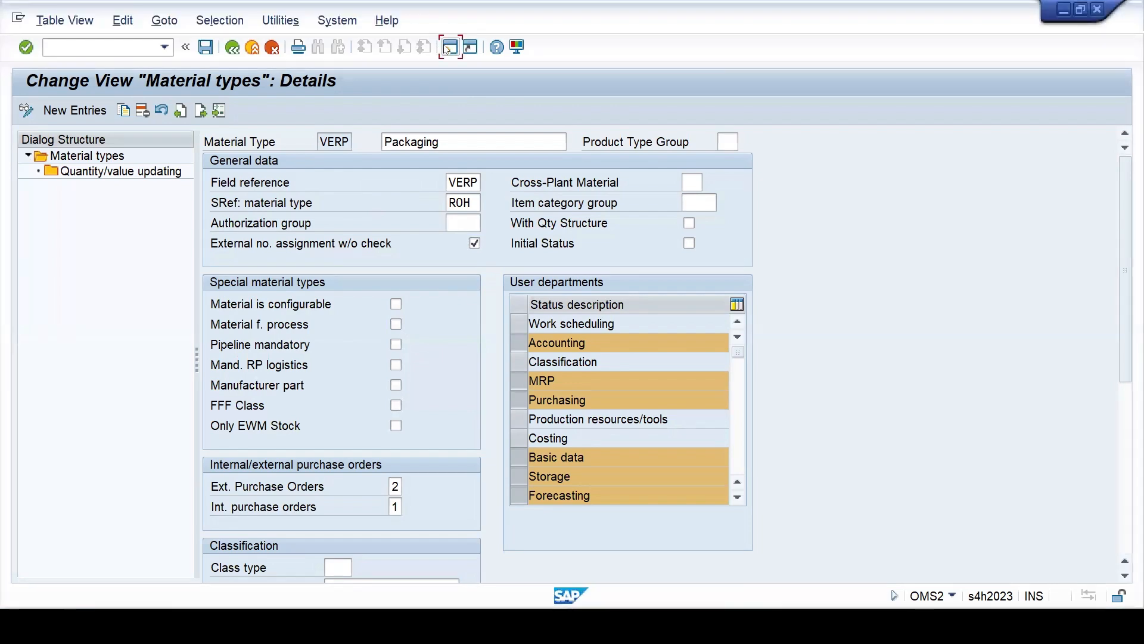
In a new session, run MMNR and display the MATERIALNR intervals, then open the group overview
click(450, 47)
text(mm)
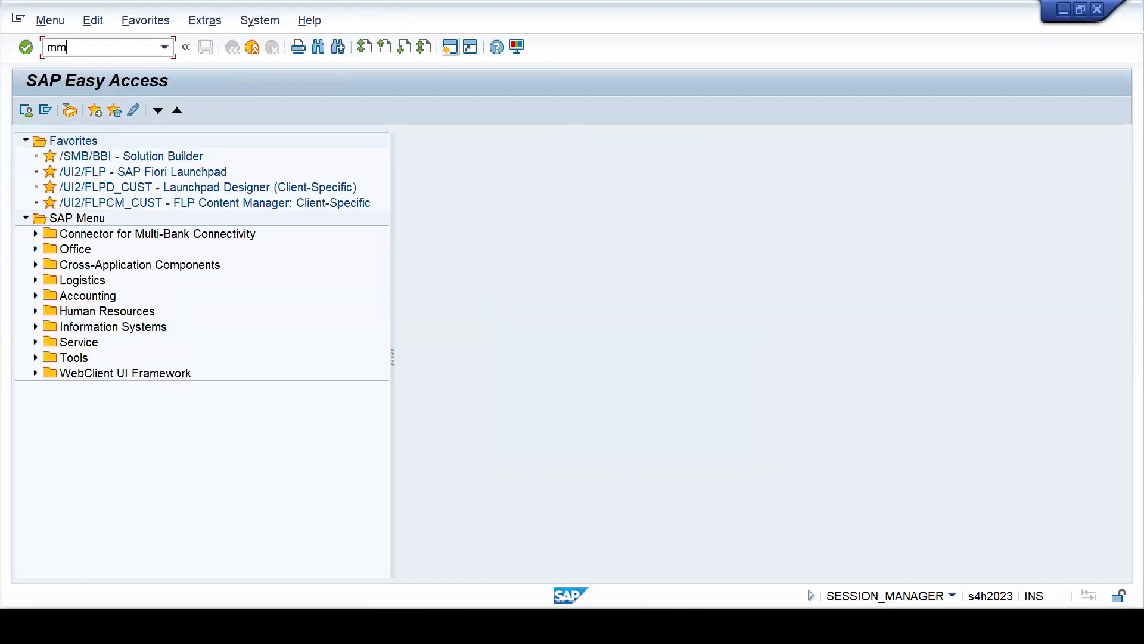
text(nr)
key(Return)
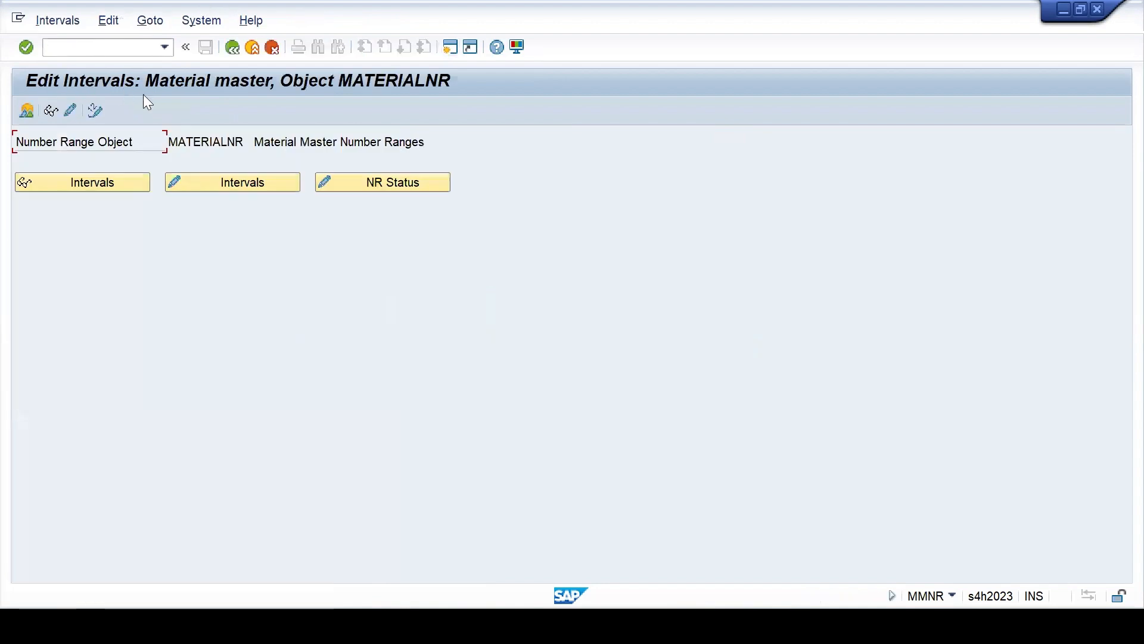
click(83, 182)
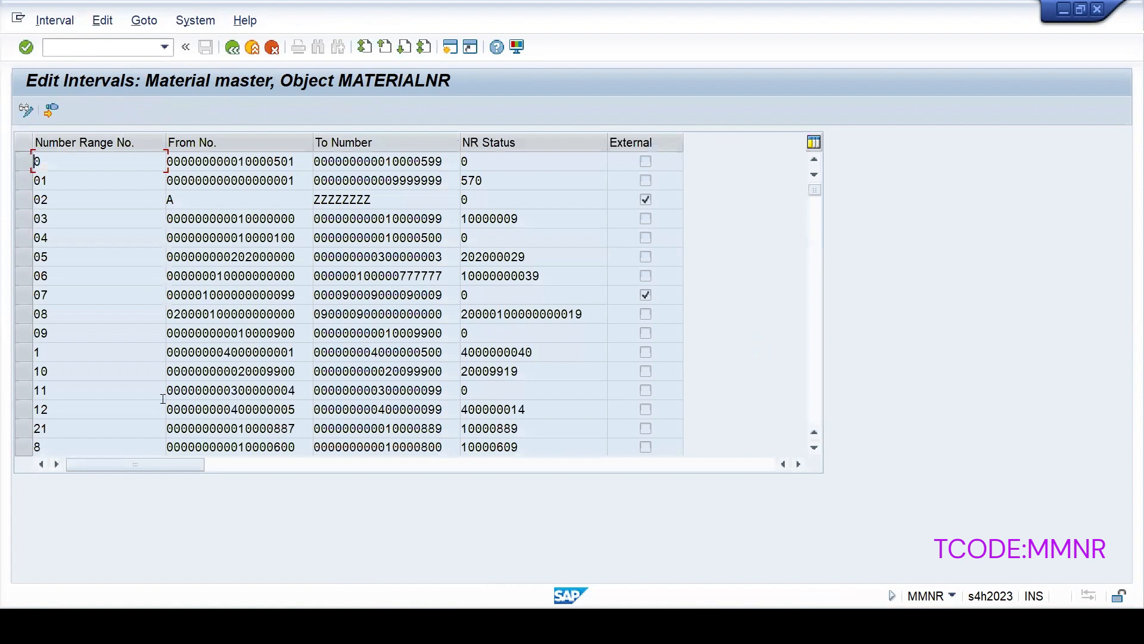
click(232, 49)
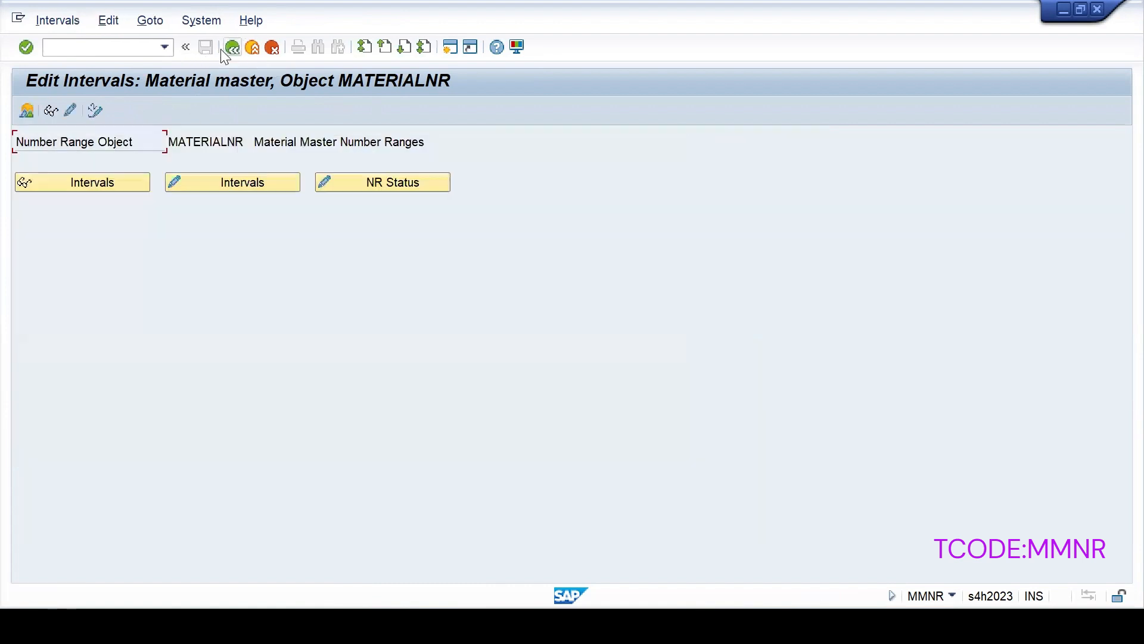
click(27, 111)
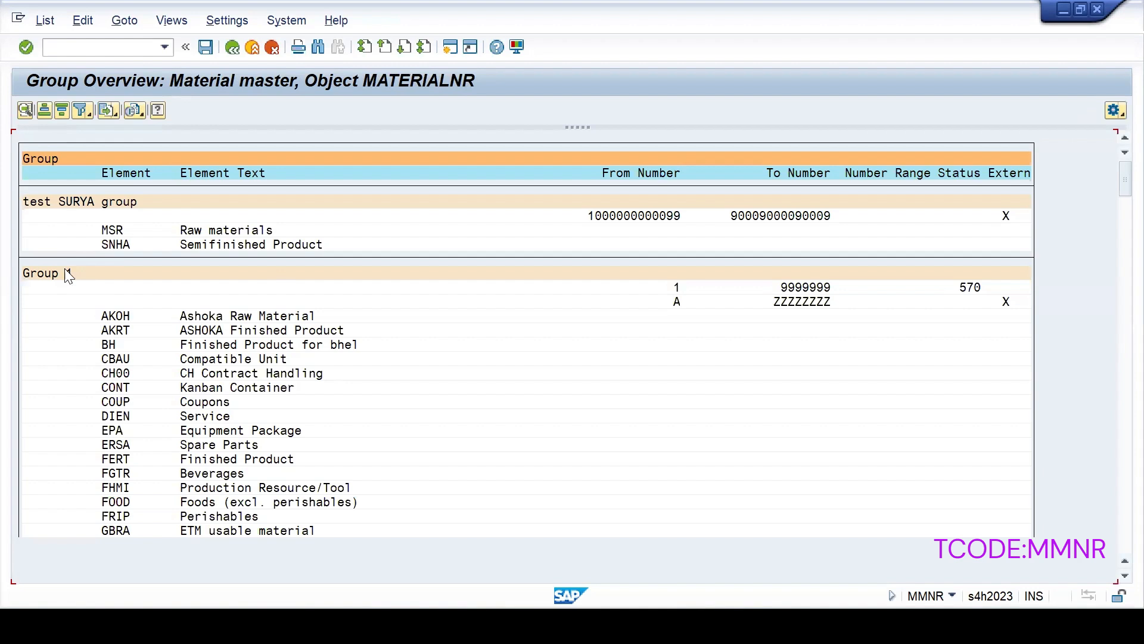
Scroll the group list to find VERP in Group 1, then back to its ranges
scroll(149, 384, down, 2)
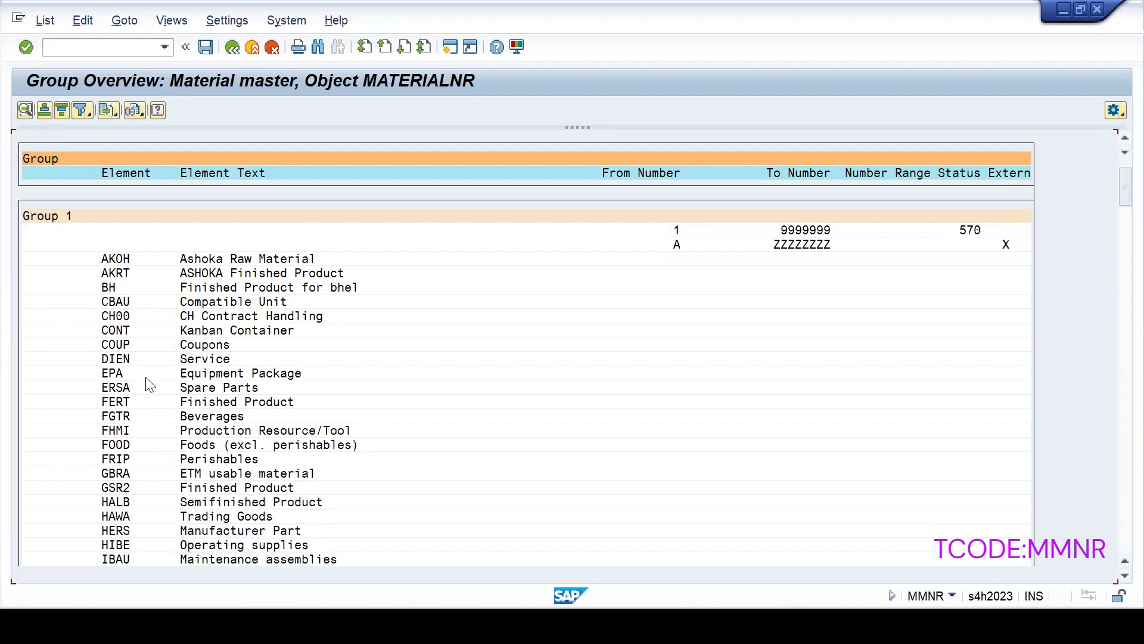
scroll(149, 384, down, 4)
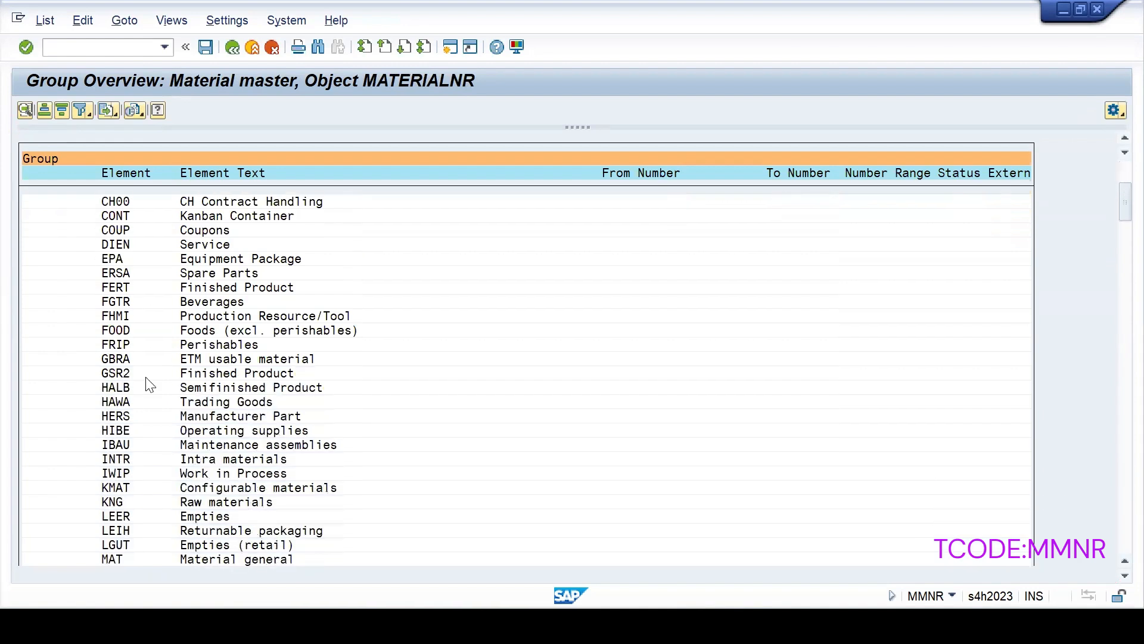
scroll(149, 384, down, 10)
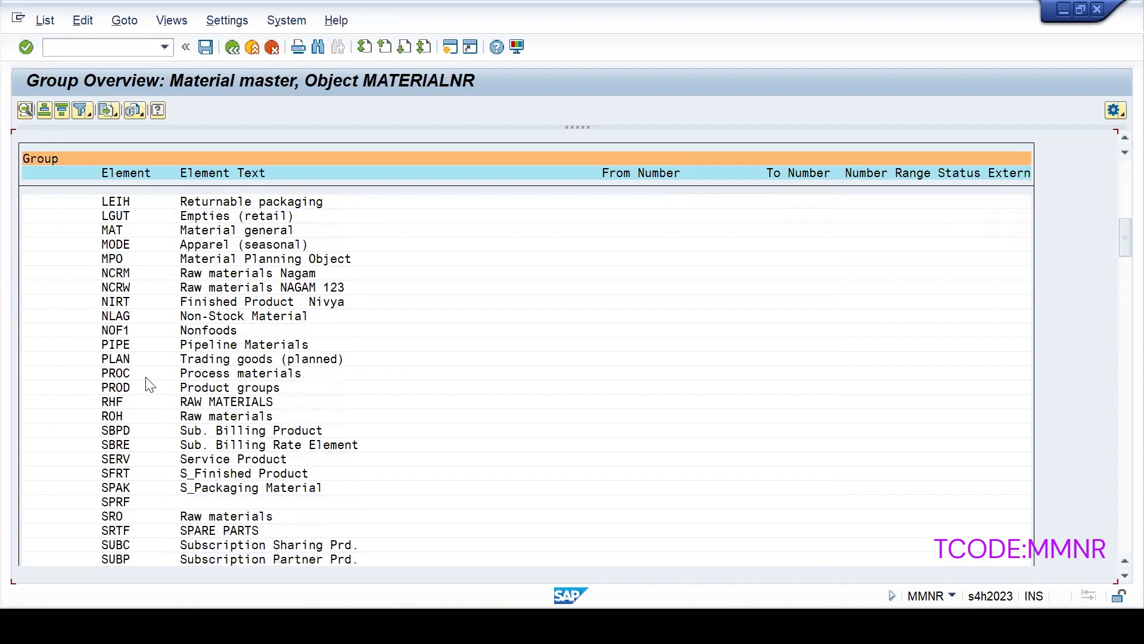
scroll(149, 384, down, 5)
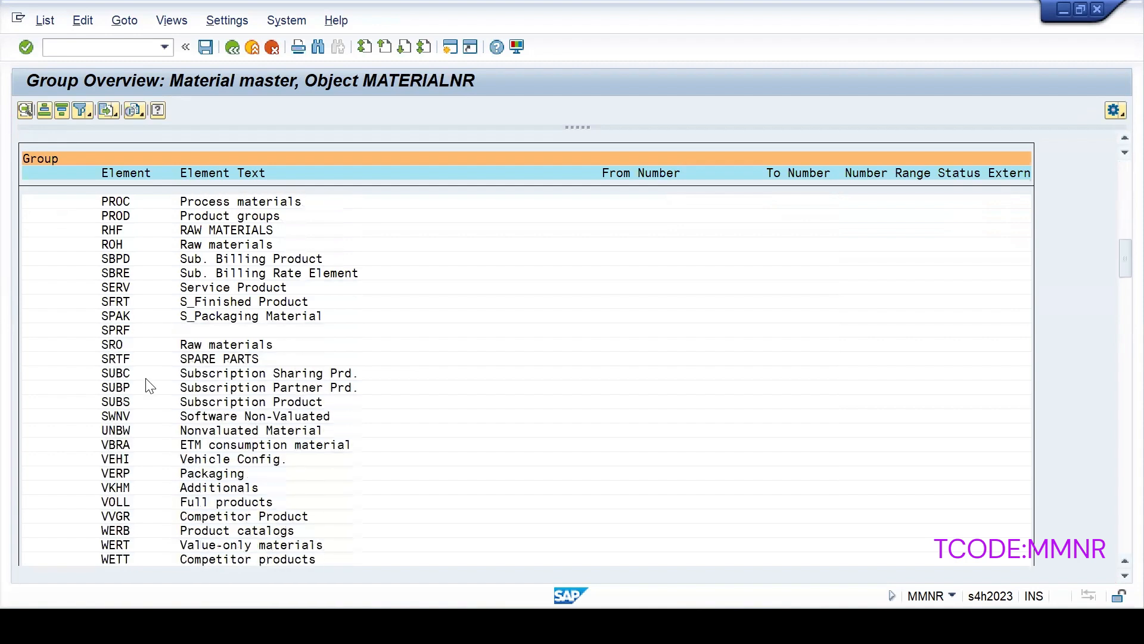
scroll(149, 387, down, 1)
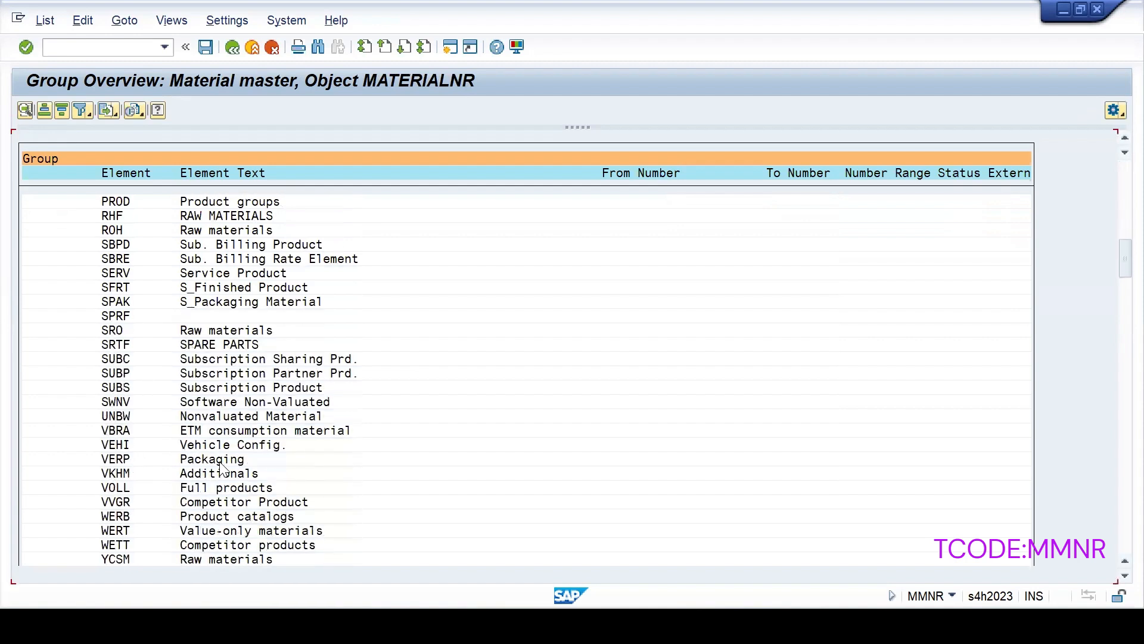
scroll(226, 471, up, 3)
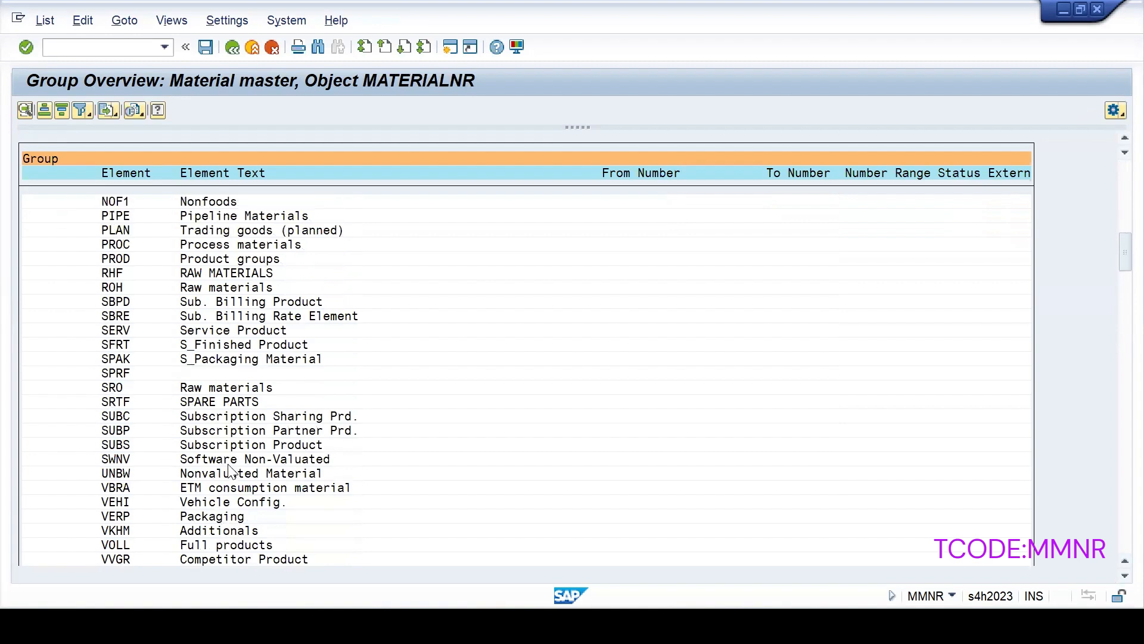
scroll(231, 472, up, 1)
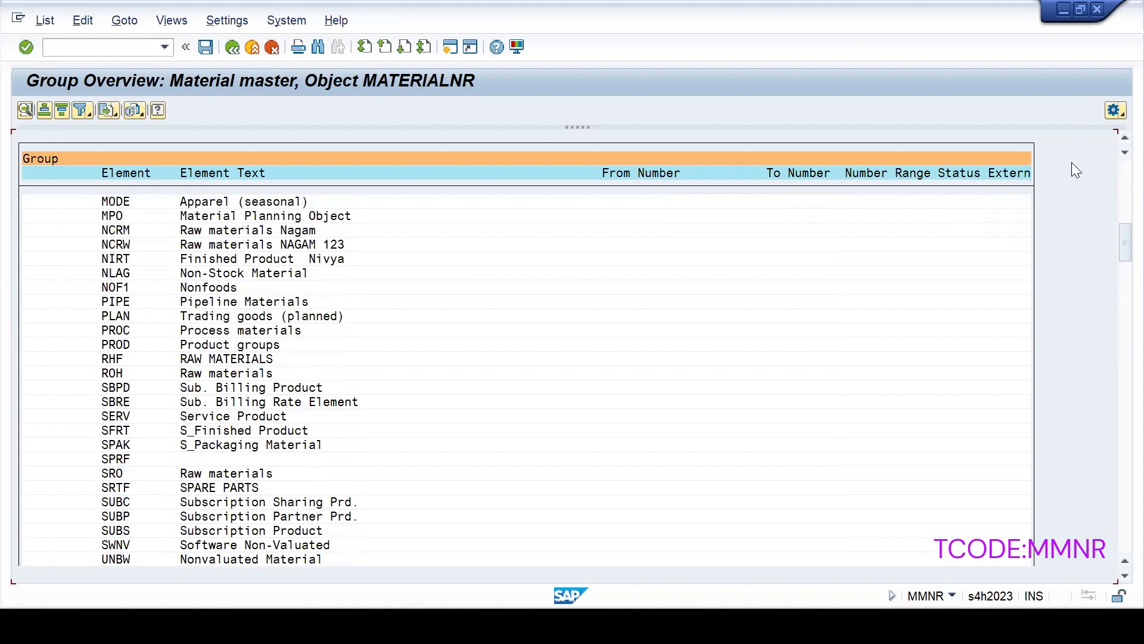
drag(1124, 240, 1115, 181)
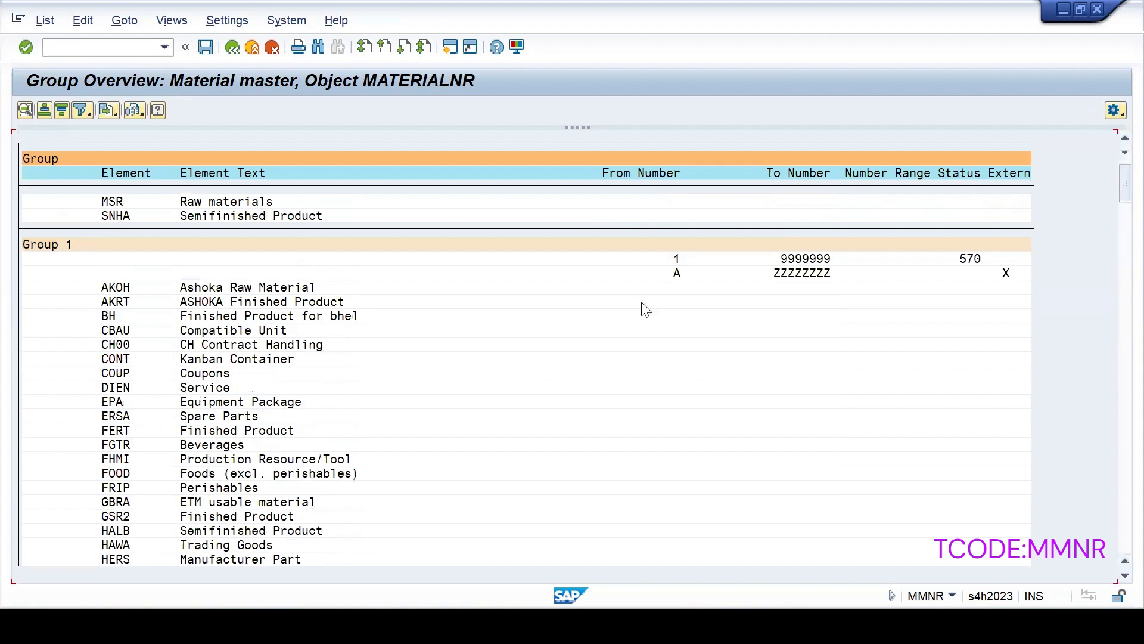
key(alt+Tab)
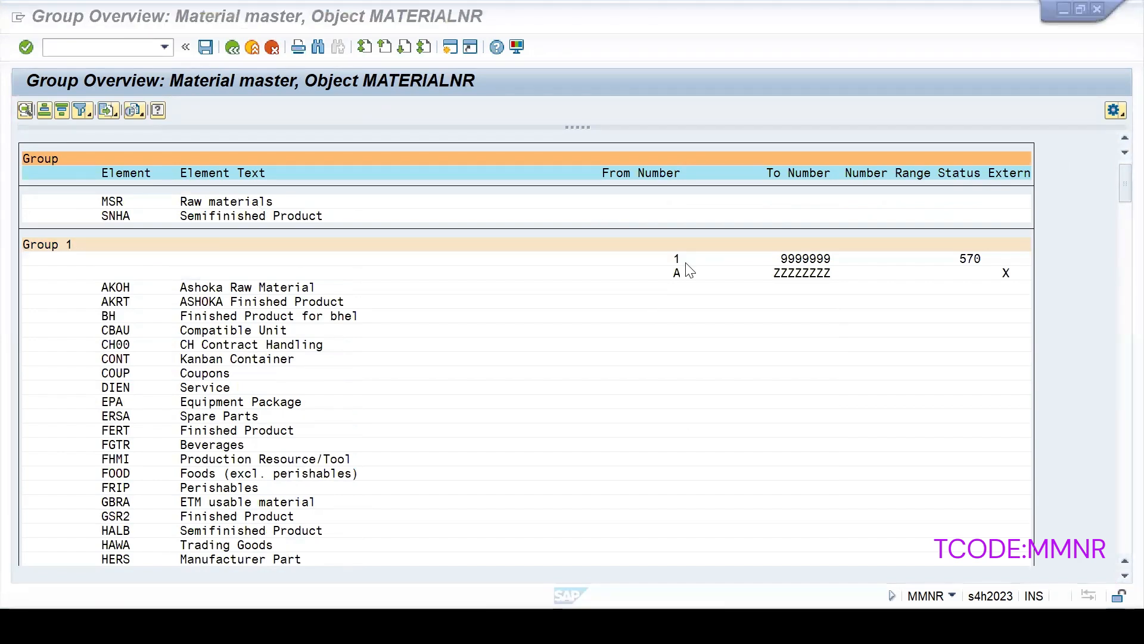